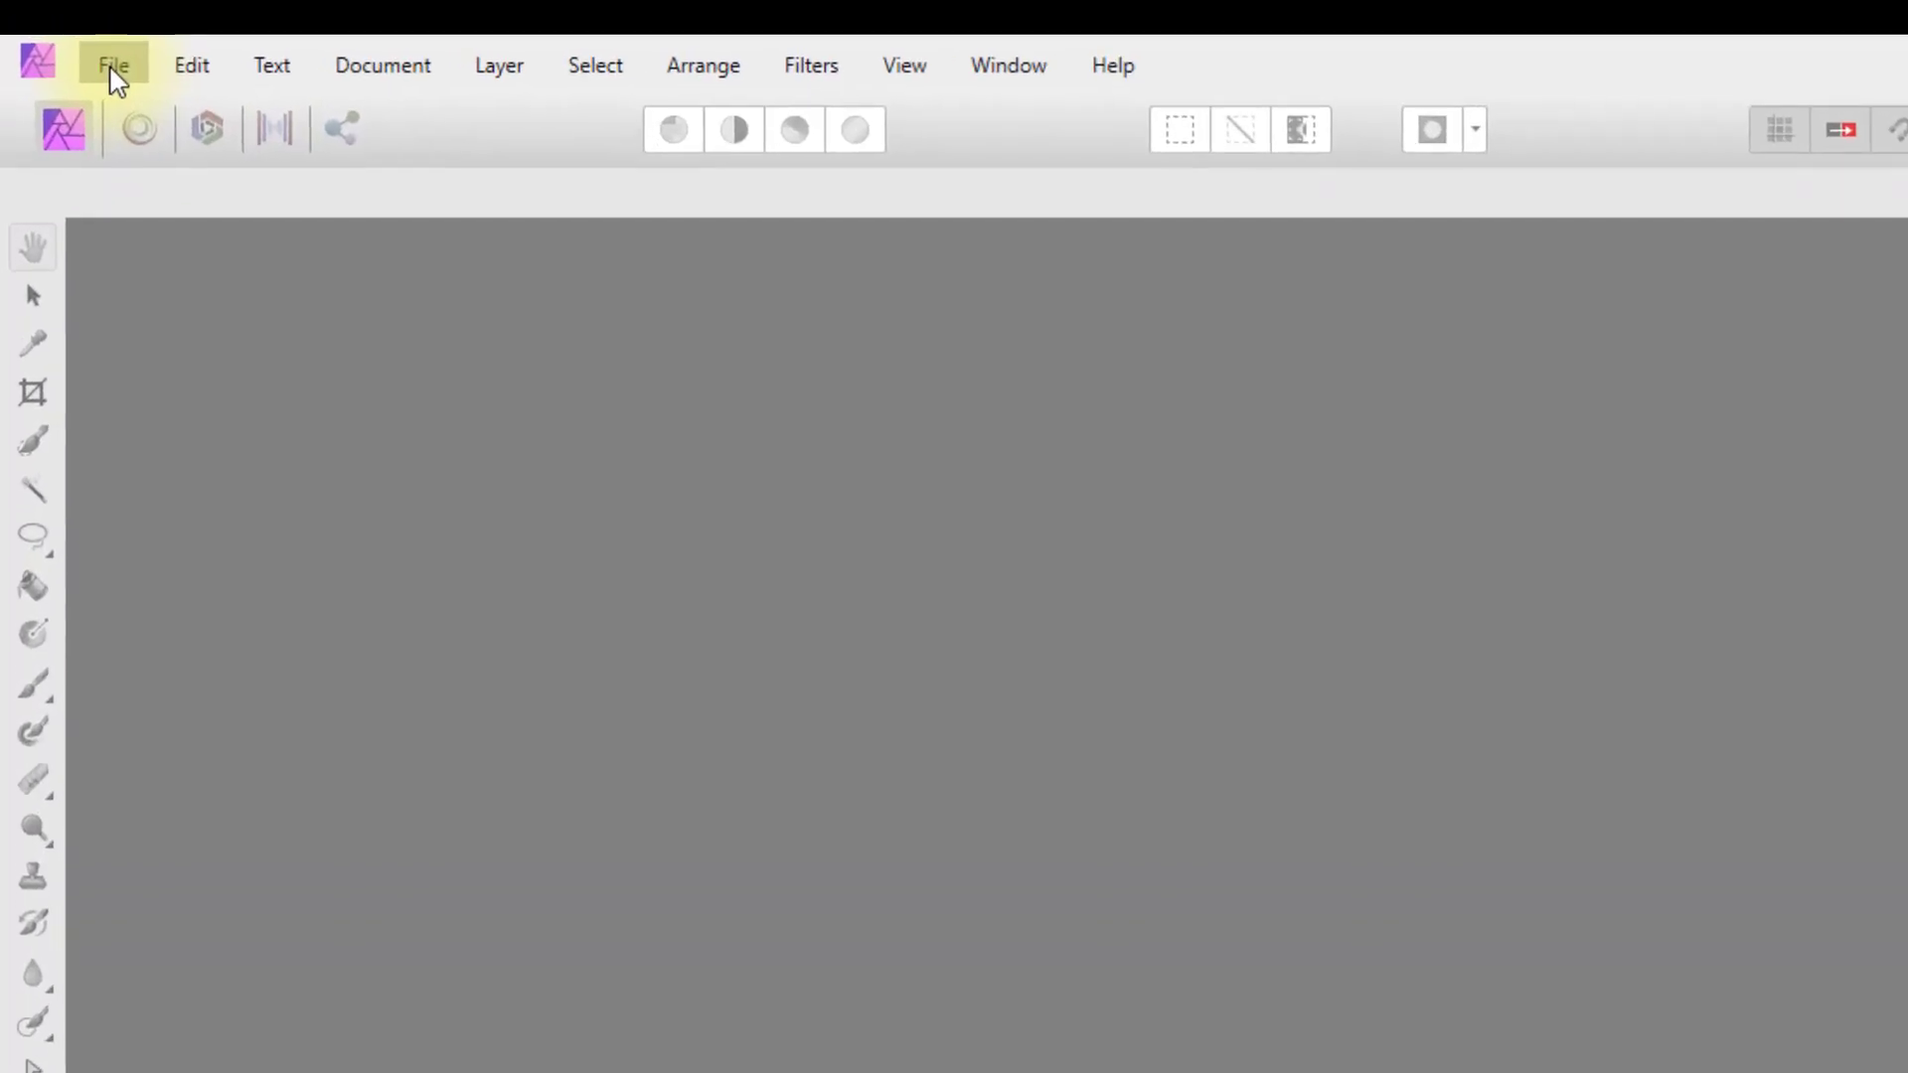
left_click(113, 71)
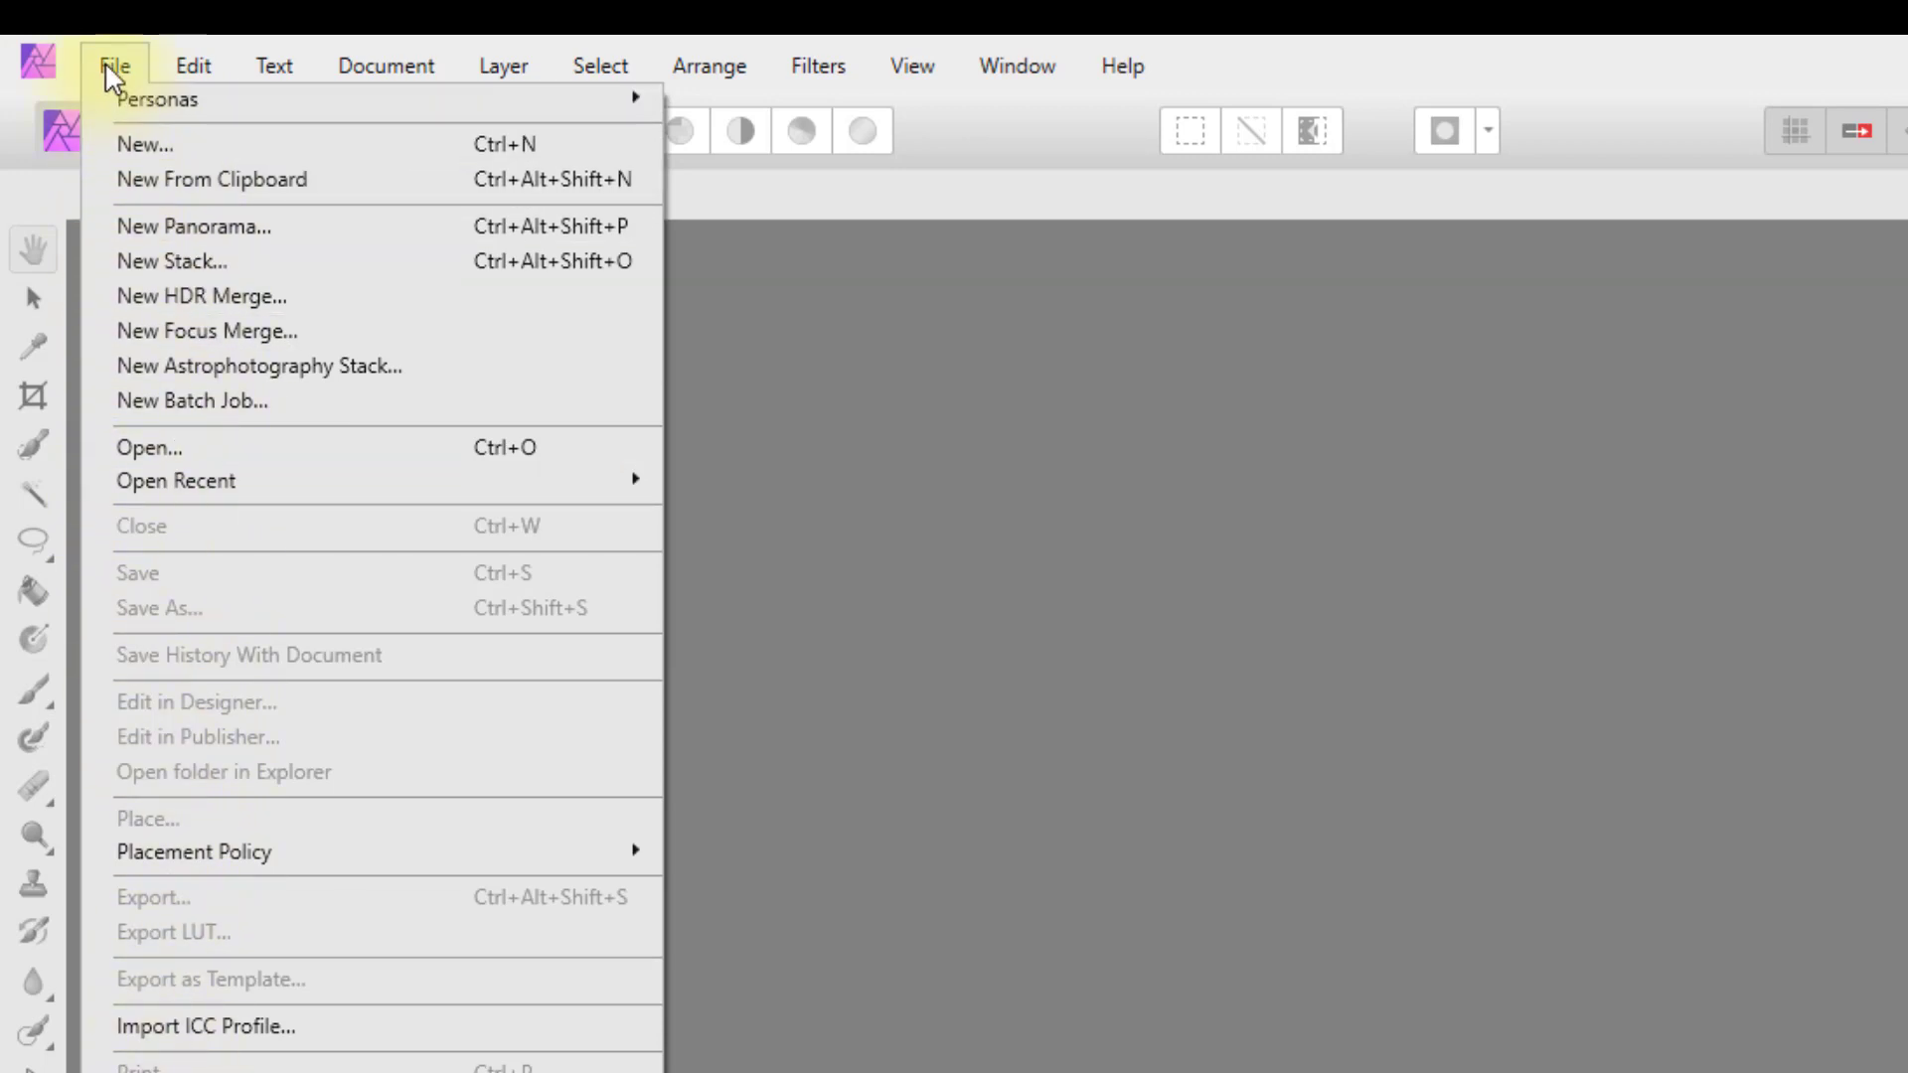
mouse_move(171, 63)
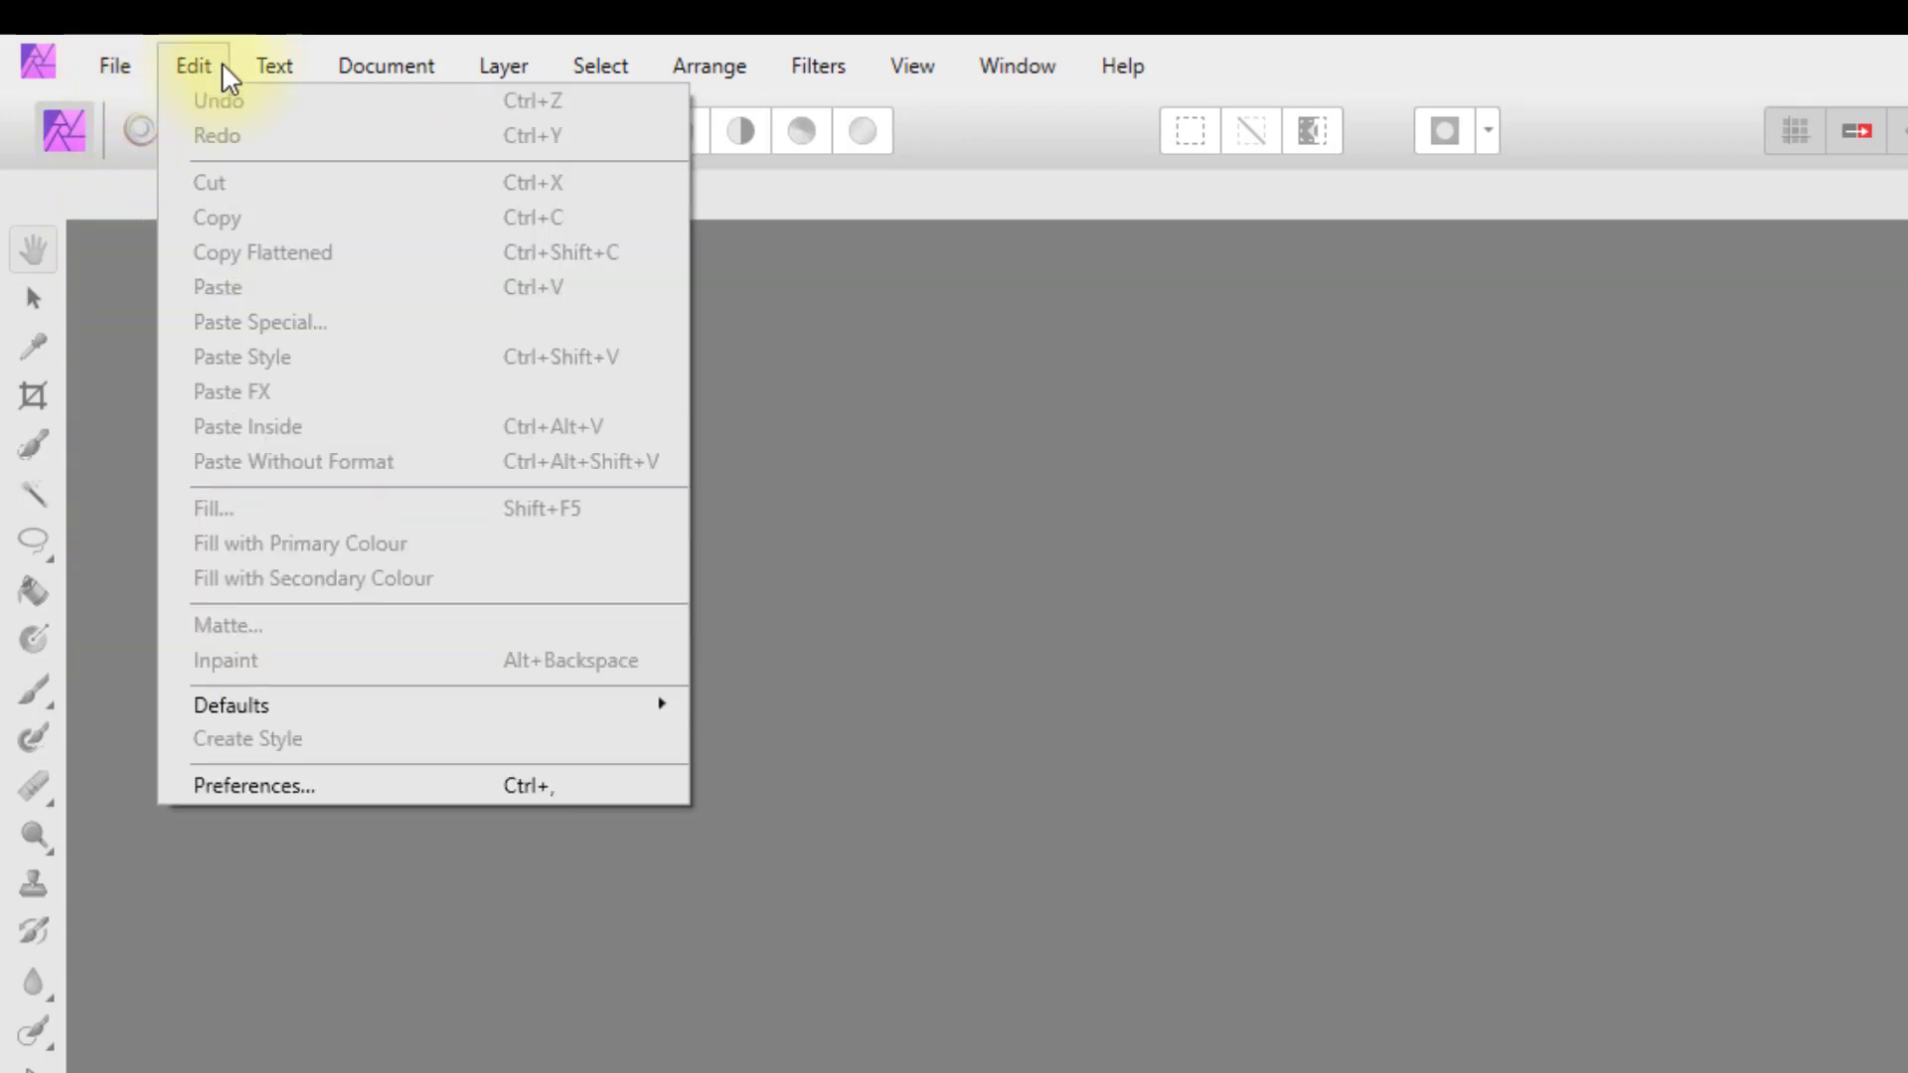
mouse_move(562, 86)
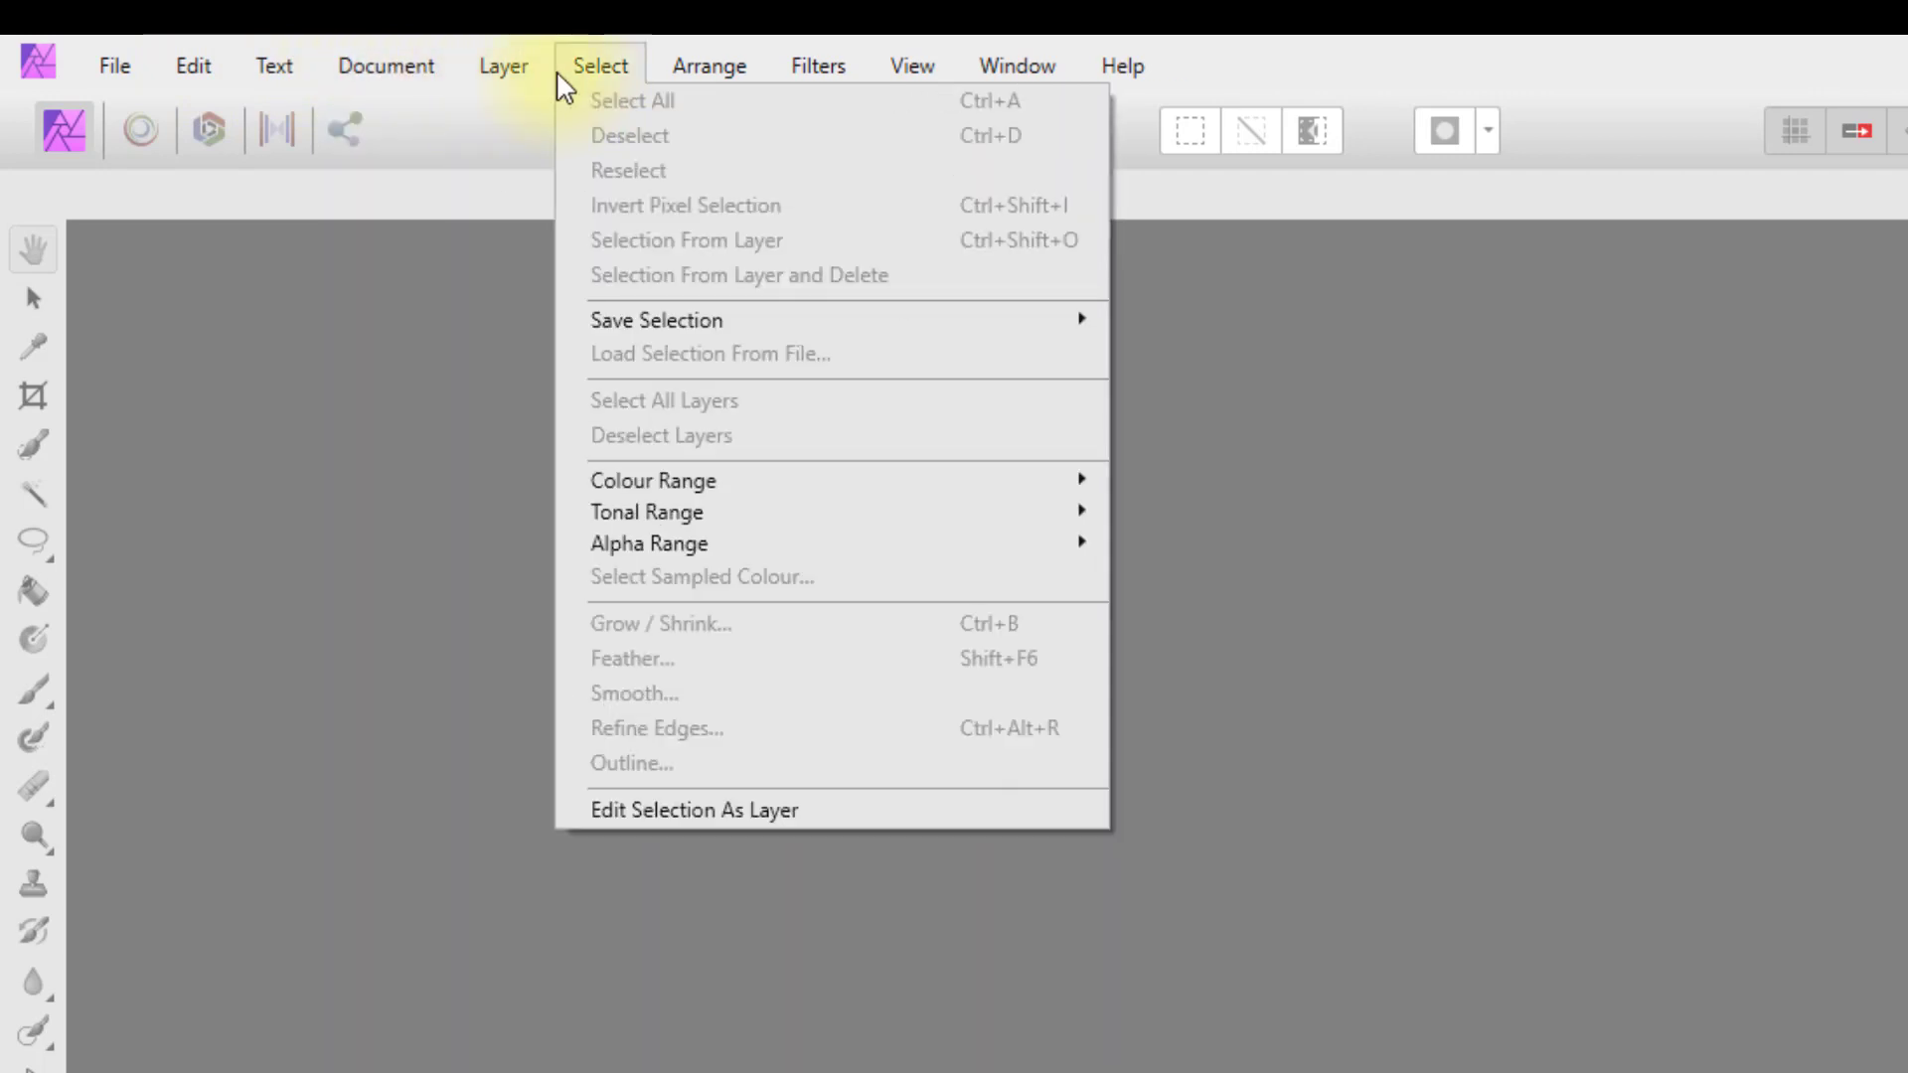
mouse_move(665, 74)
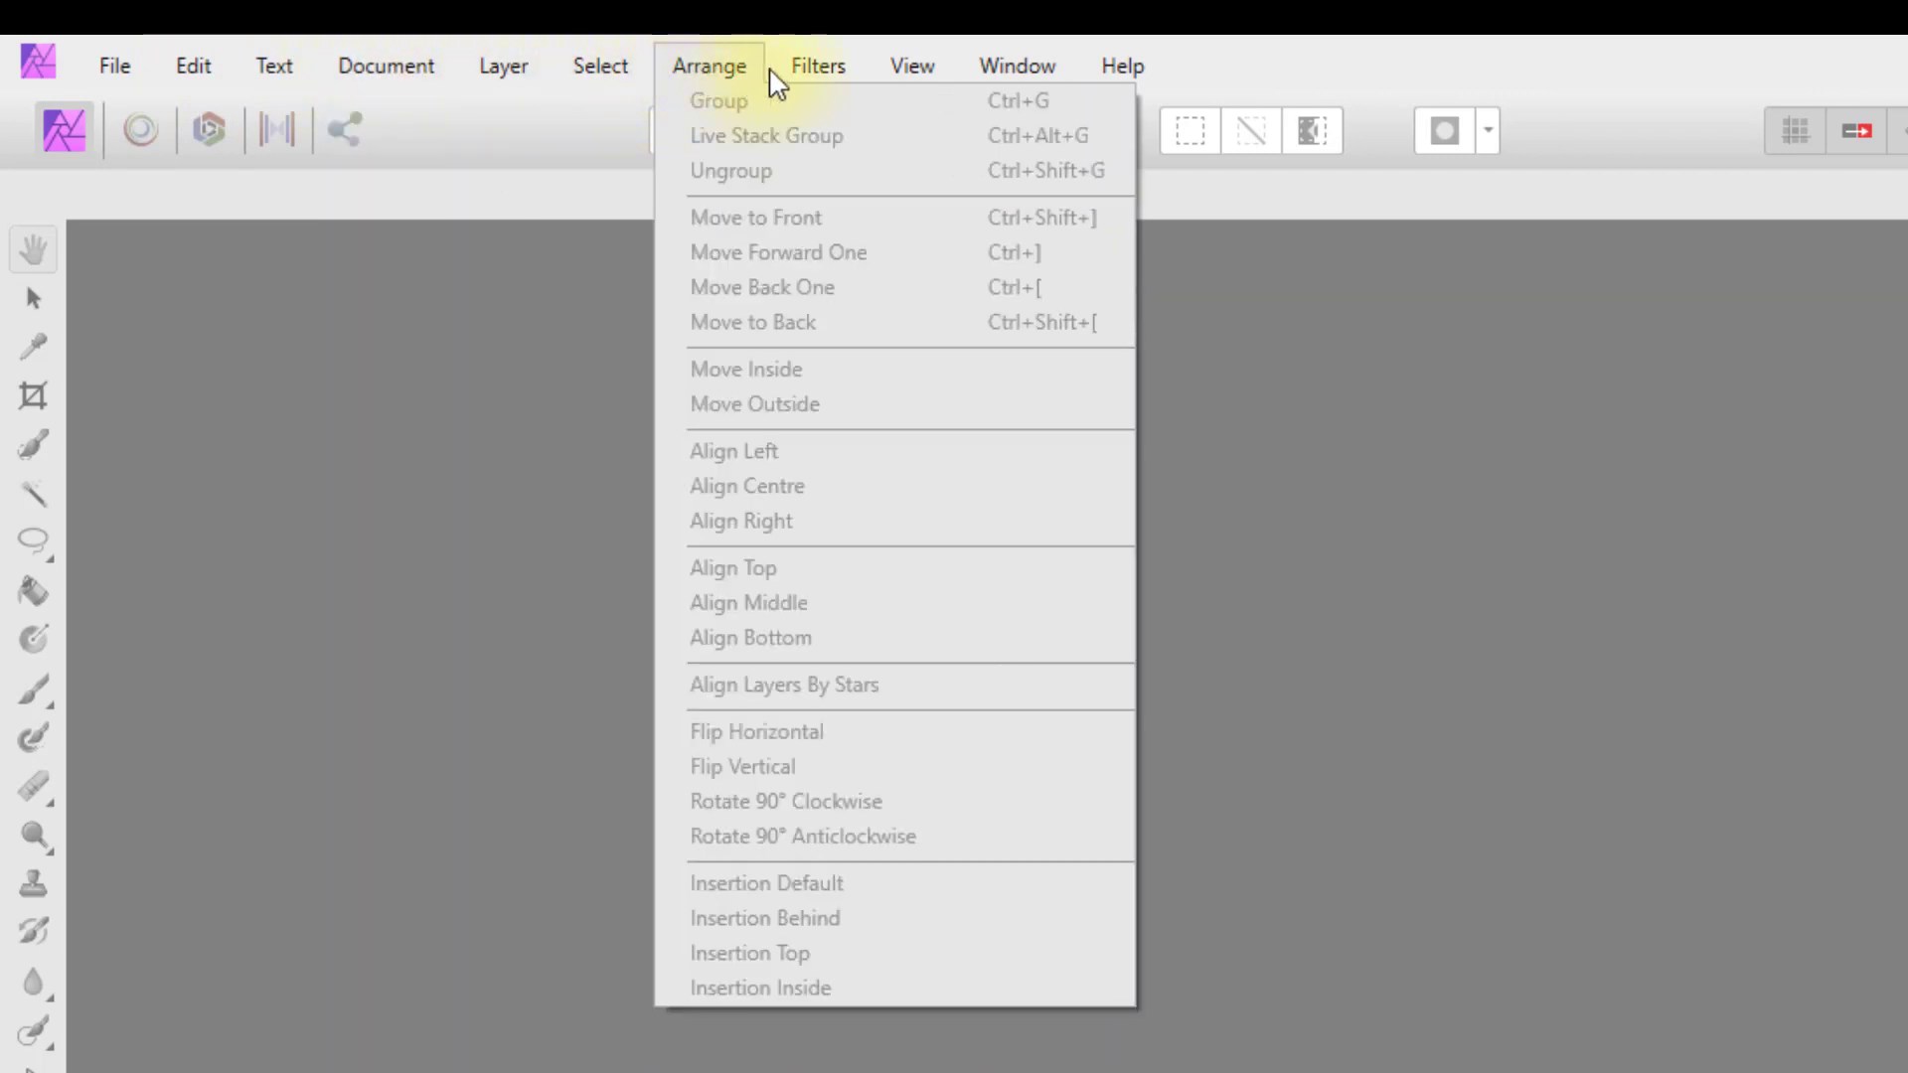
mouse_move(879, 71)
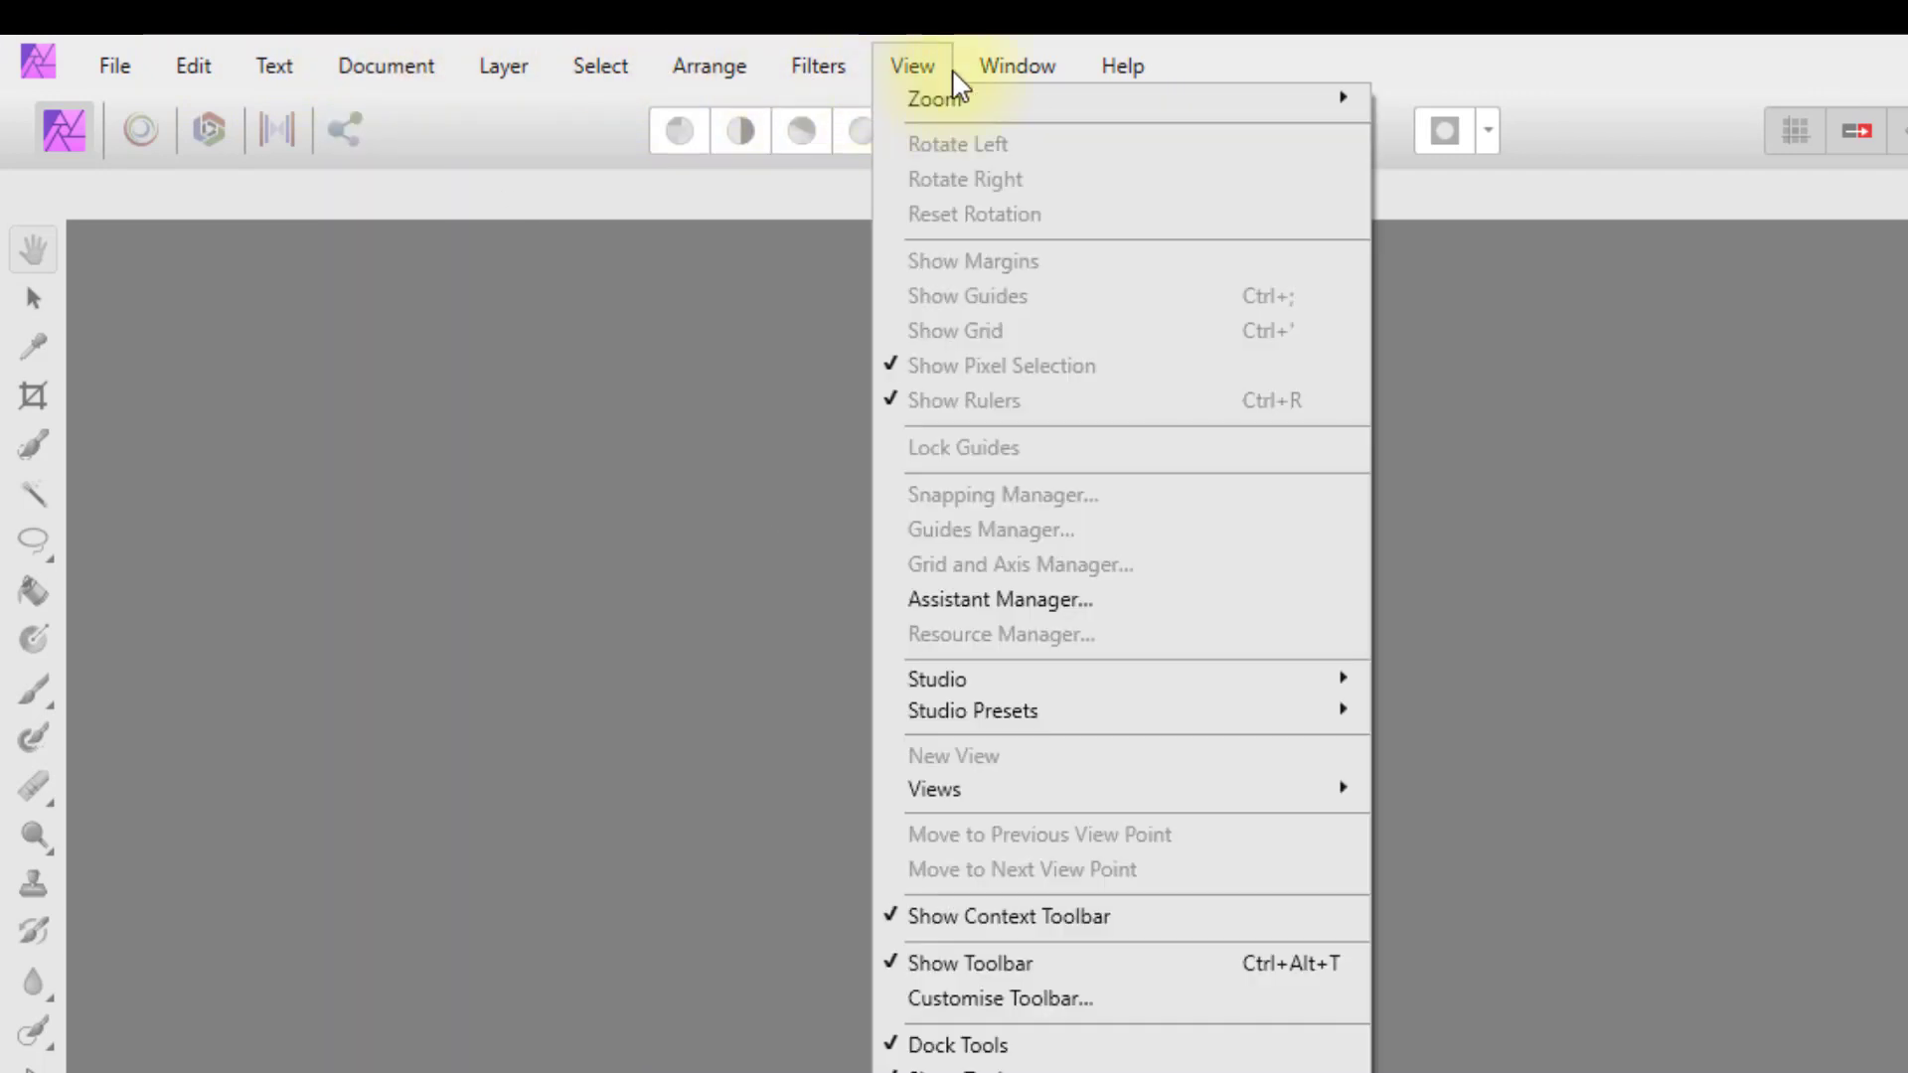
mouse_move(1007, 71)
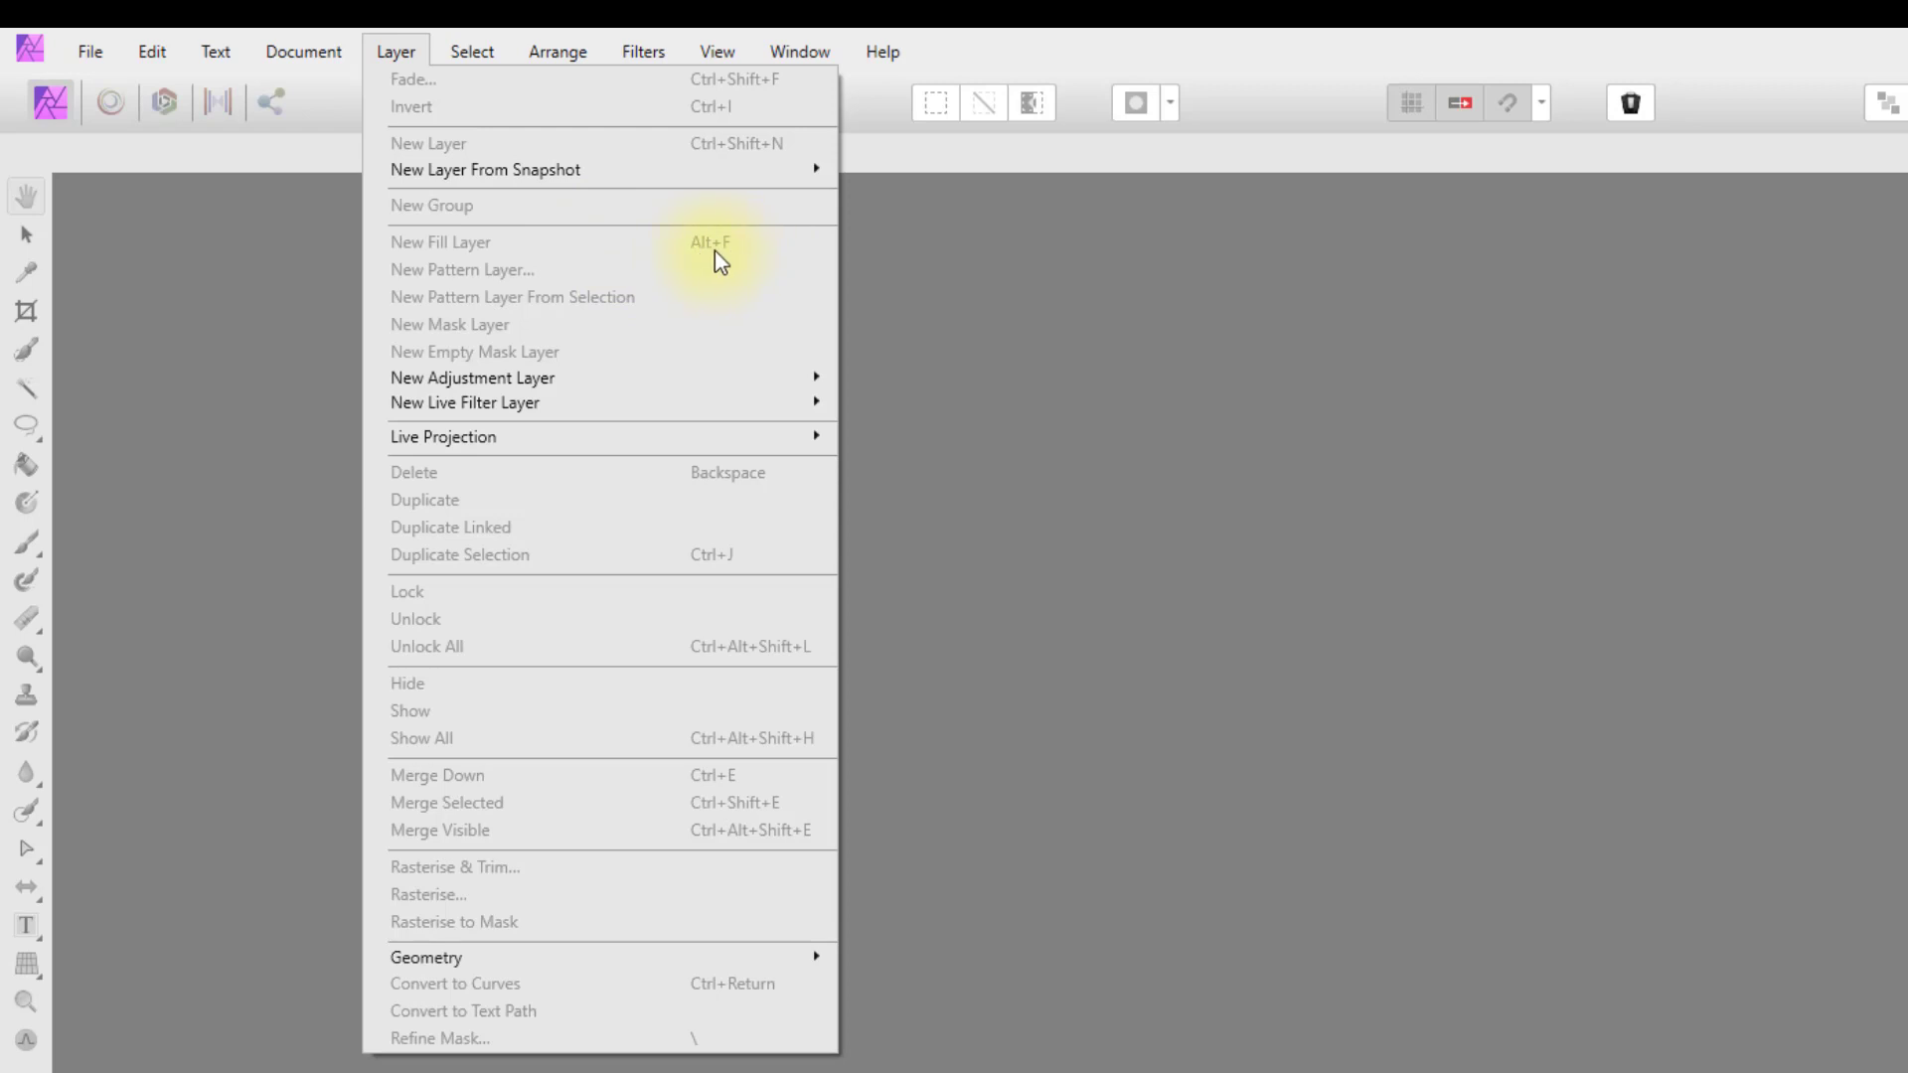
left_click(934, 247)
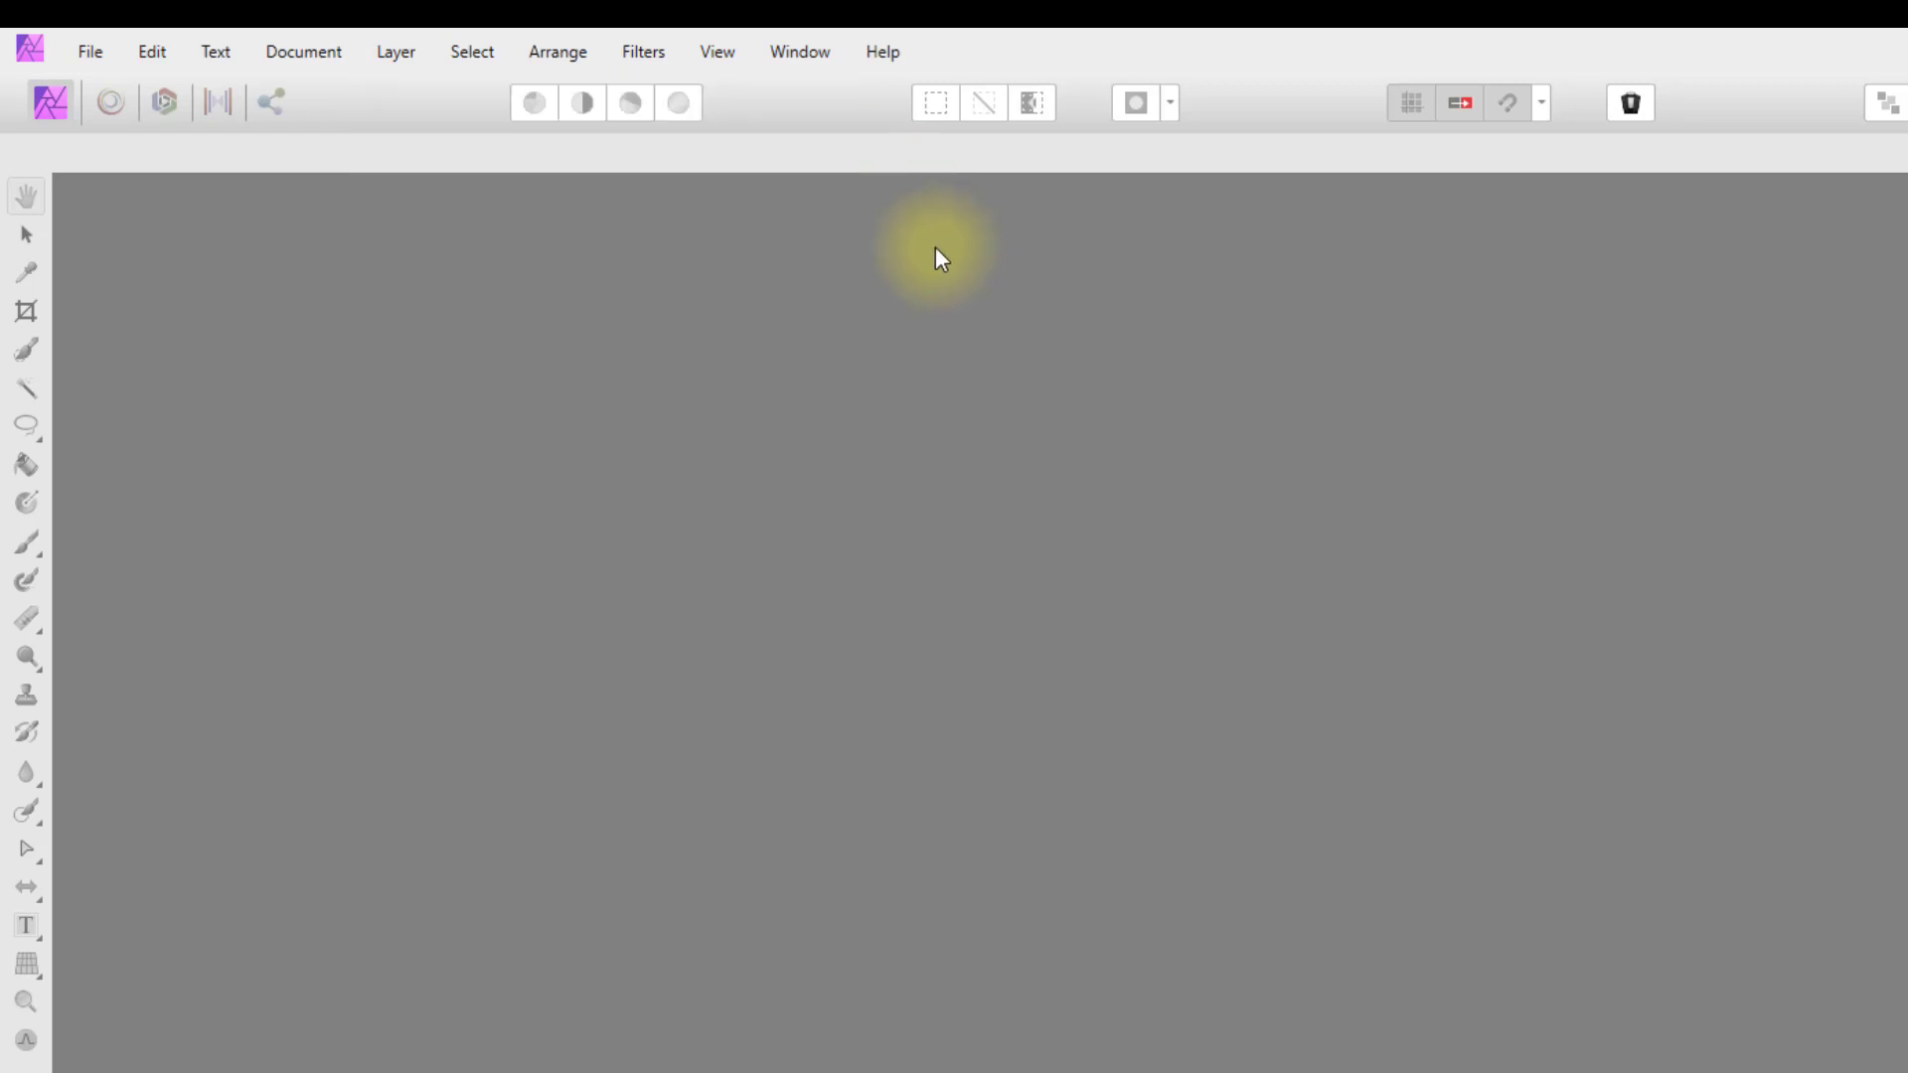
- Check the installed program version in the About information and close it
left_click(884, 54)
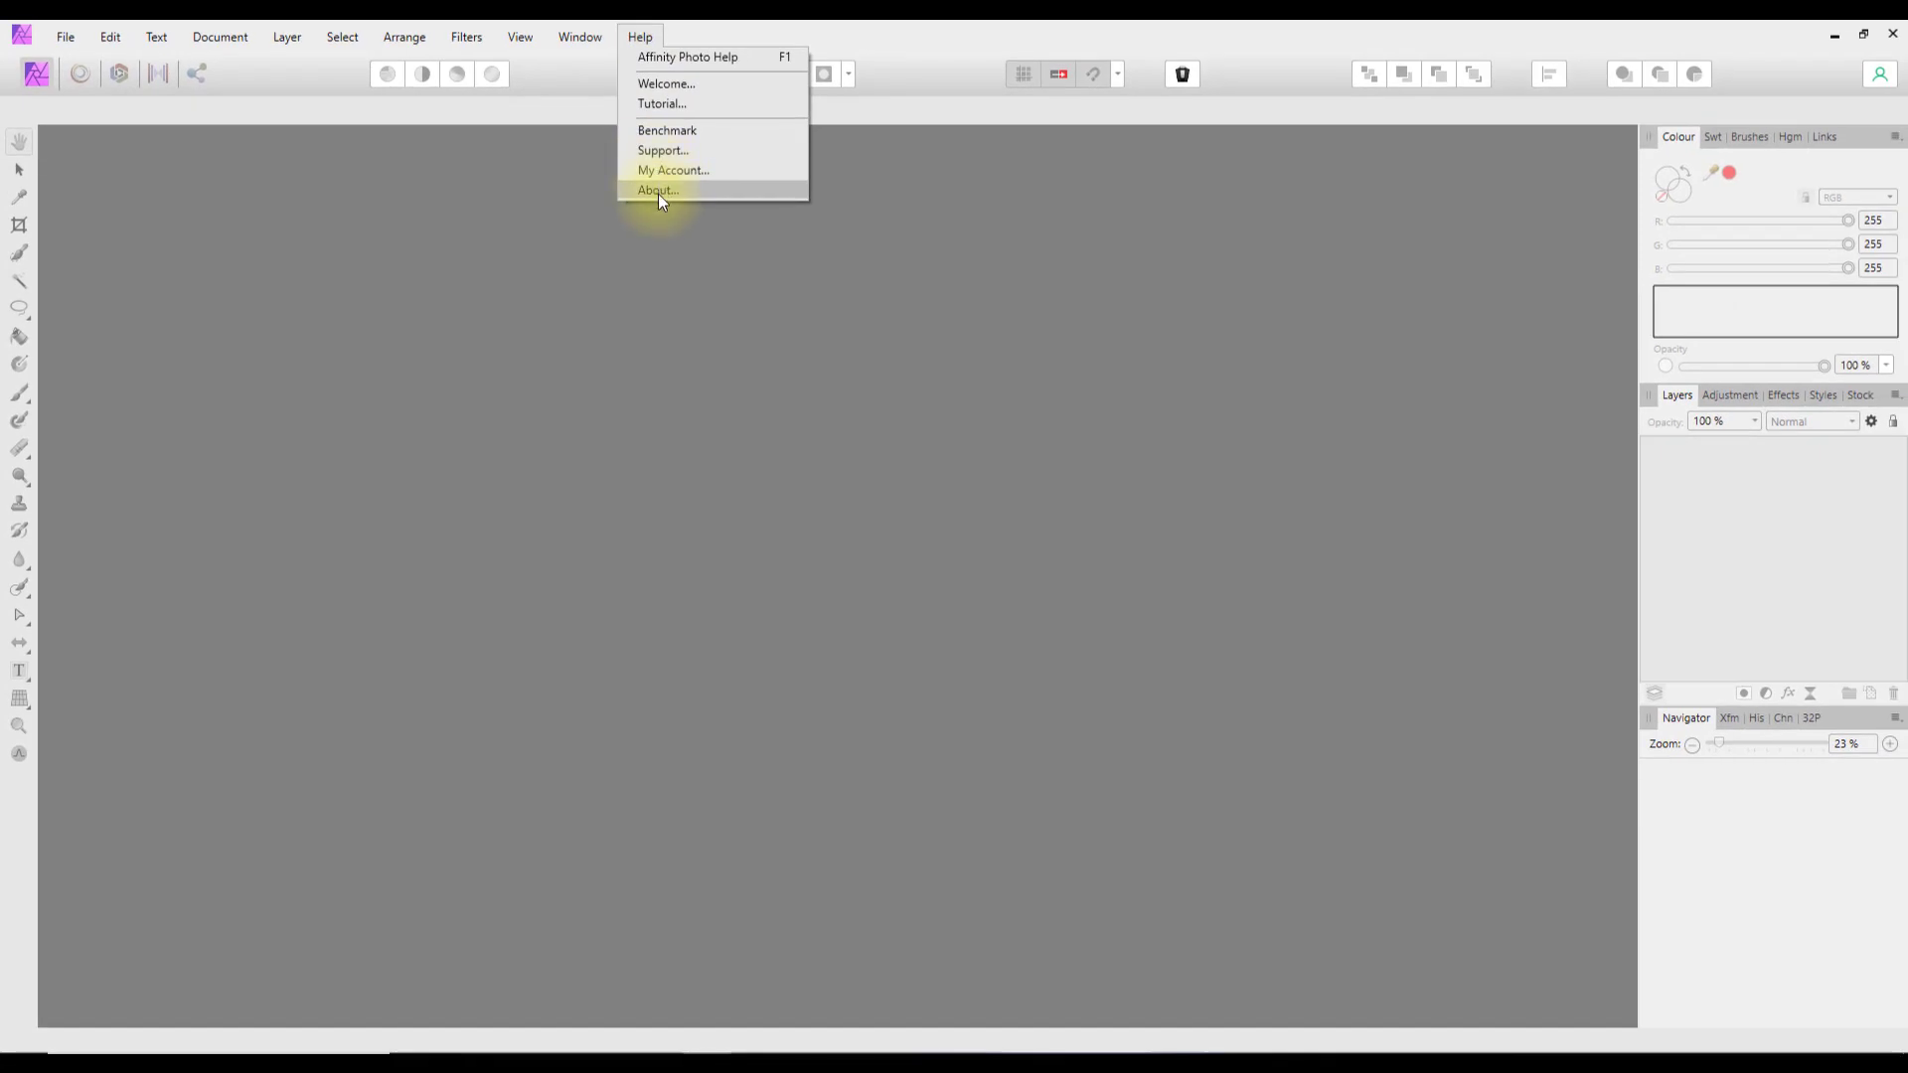
left_click(658, 191)
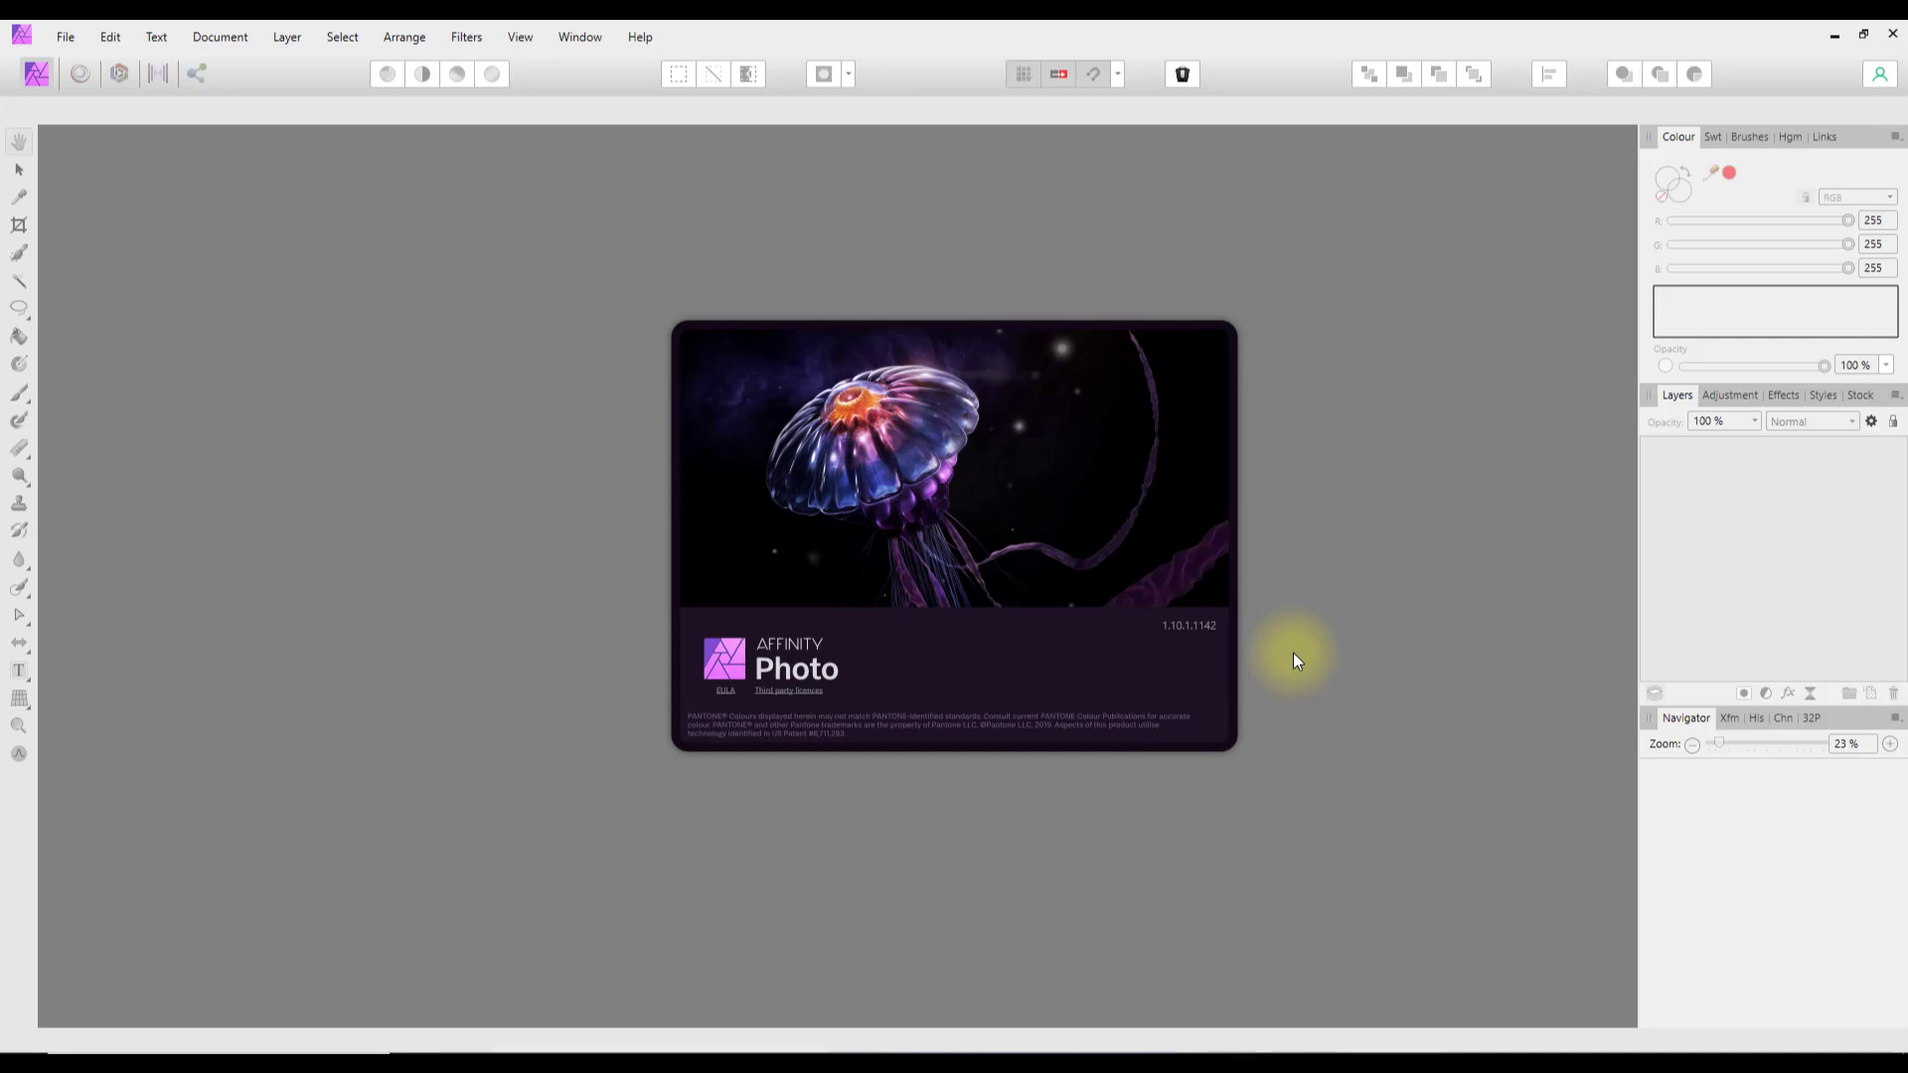
left_click(1053, 850)
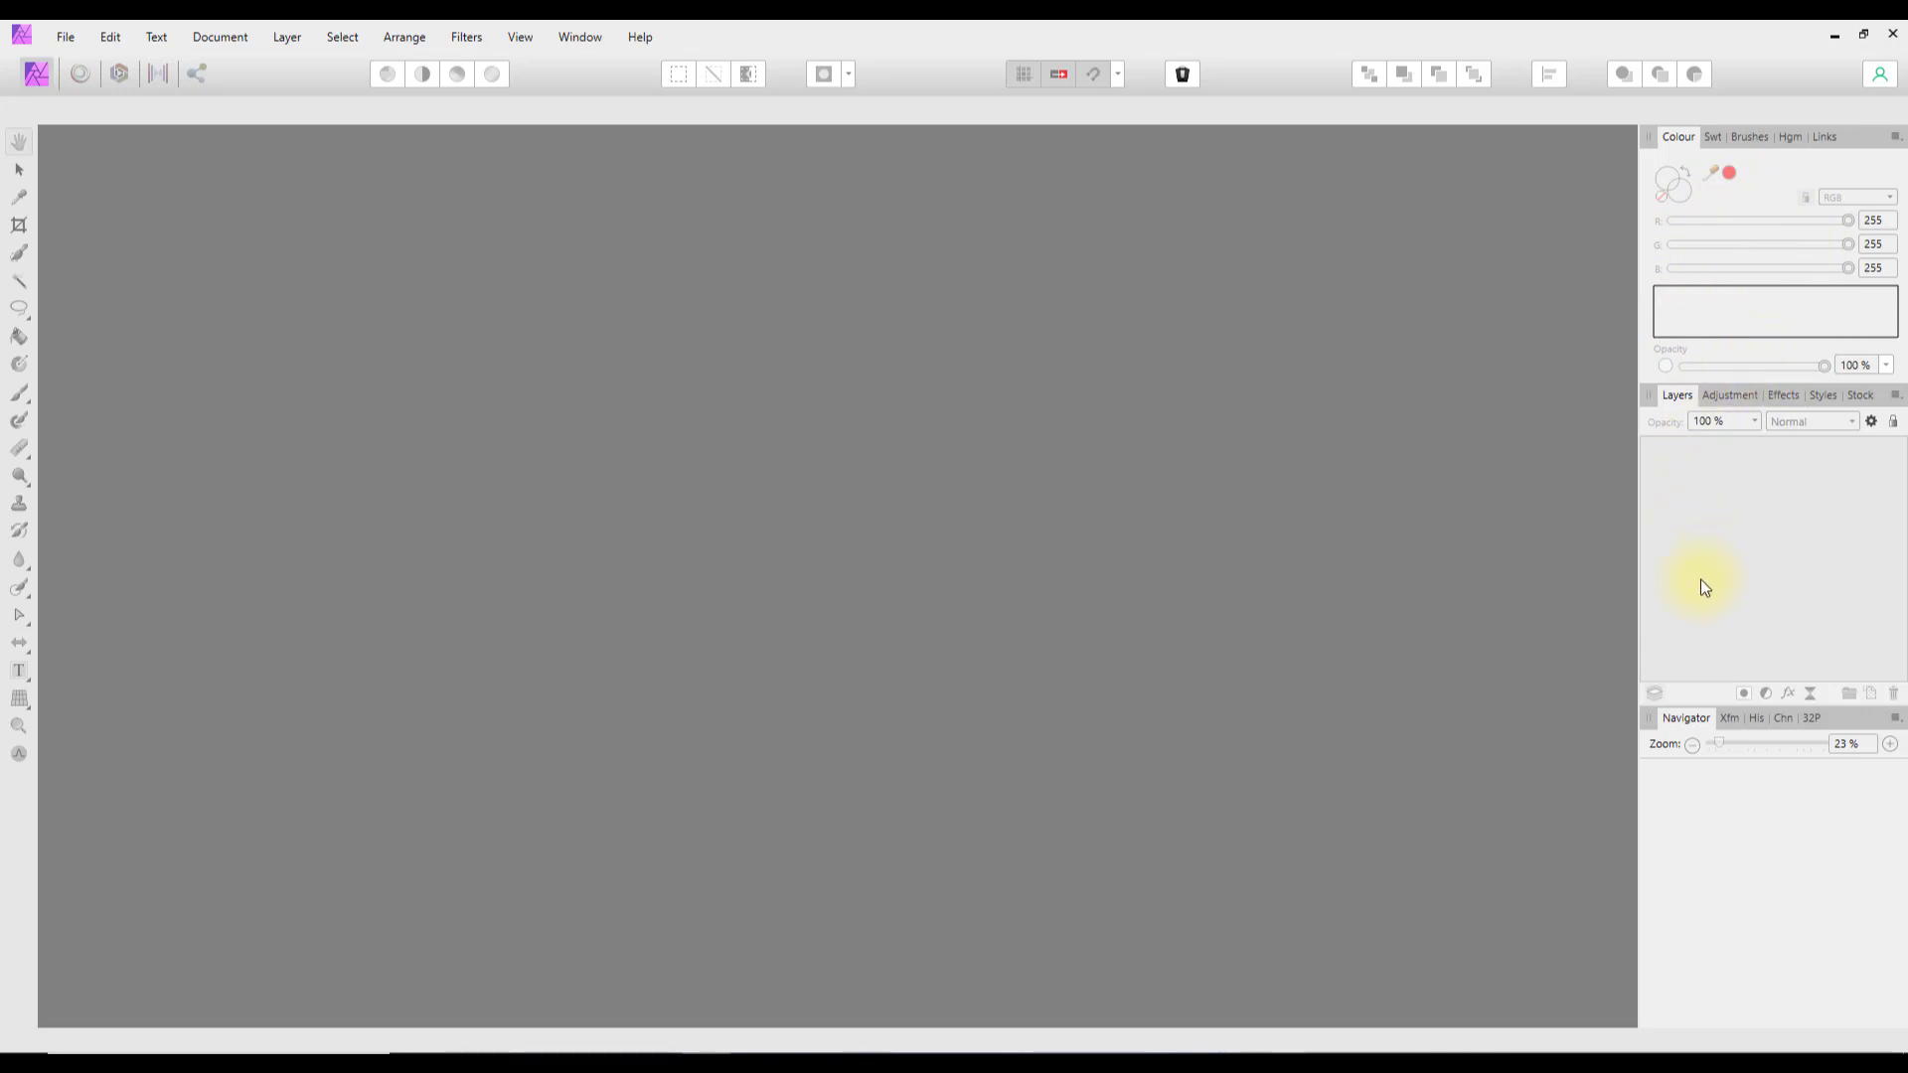
- Look through the colour swatches, brush presets and histogram, and return to the colour sliders
left_click(1712, 139)
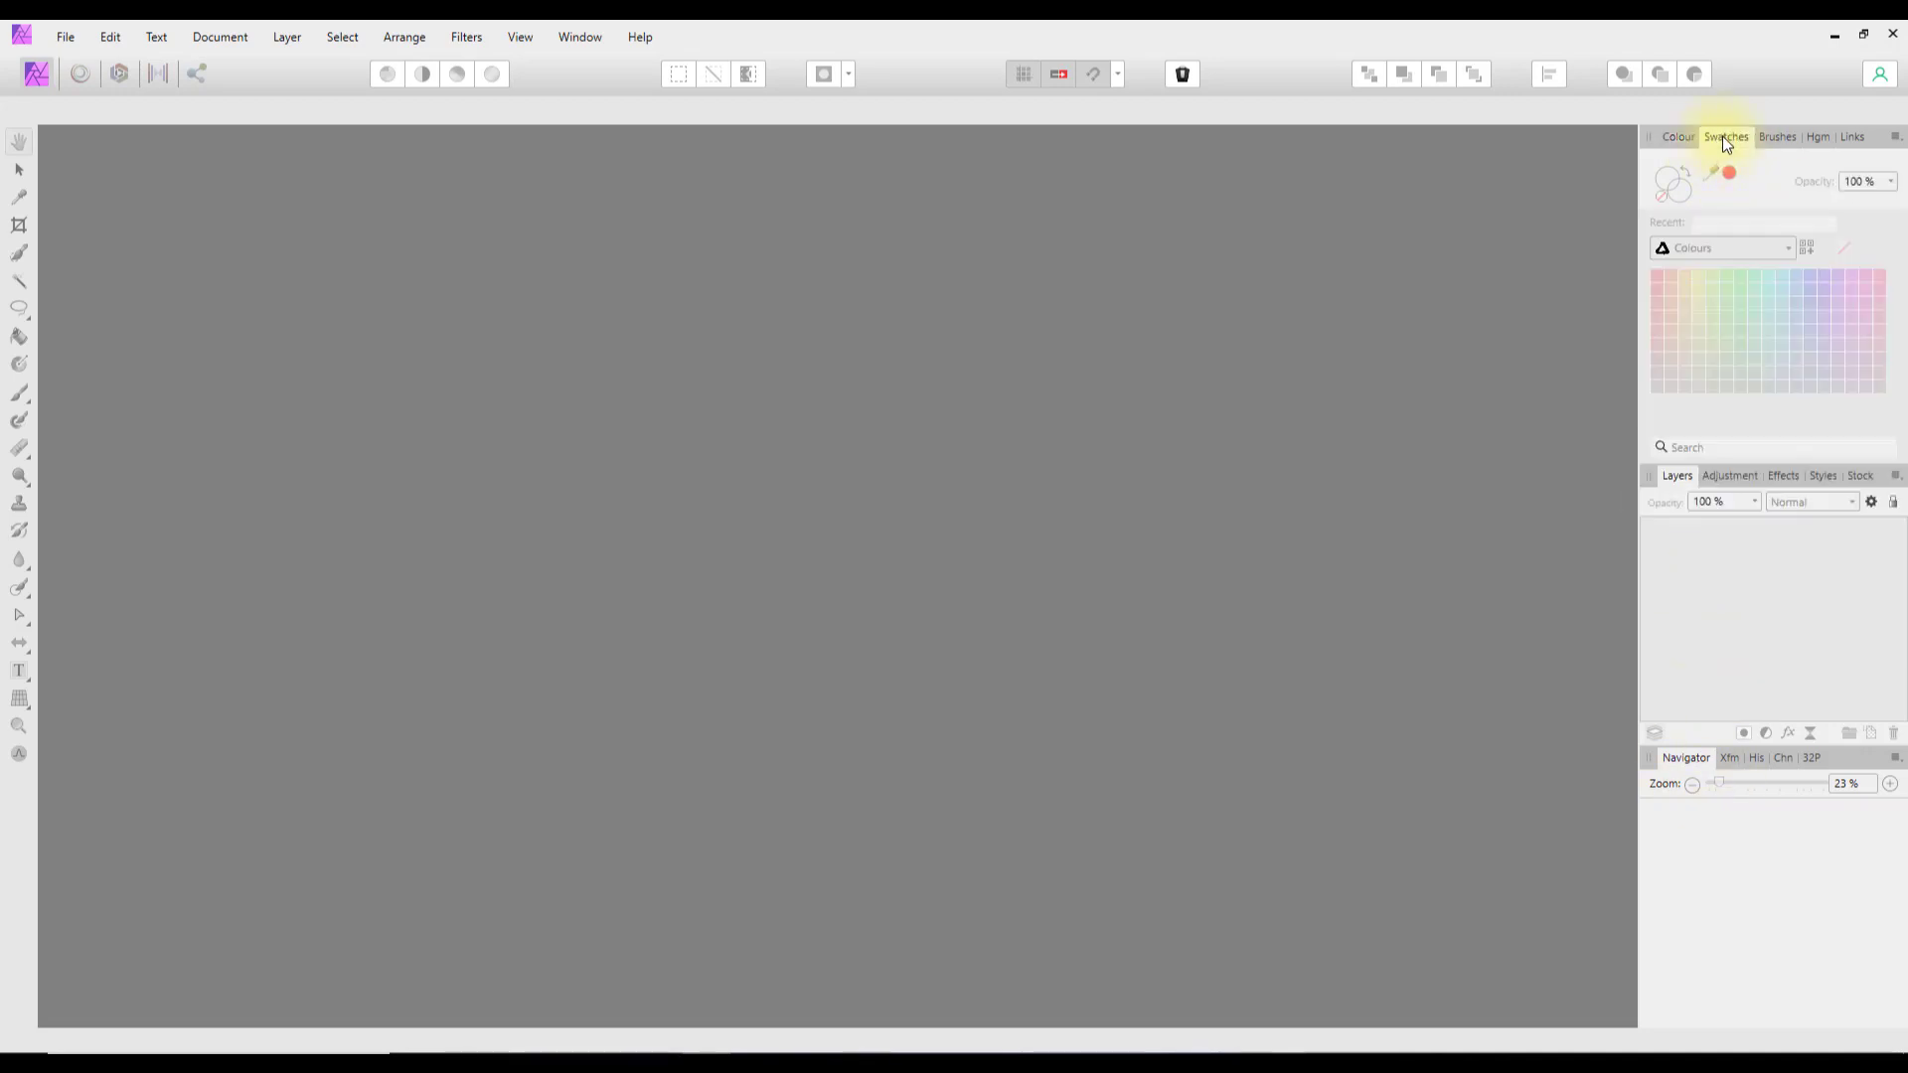
left_click(1776, 138)
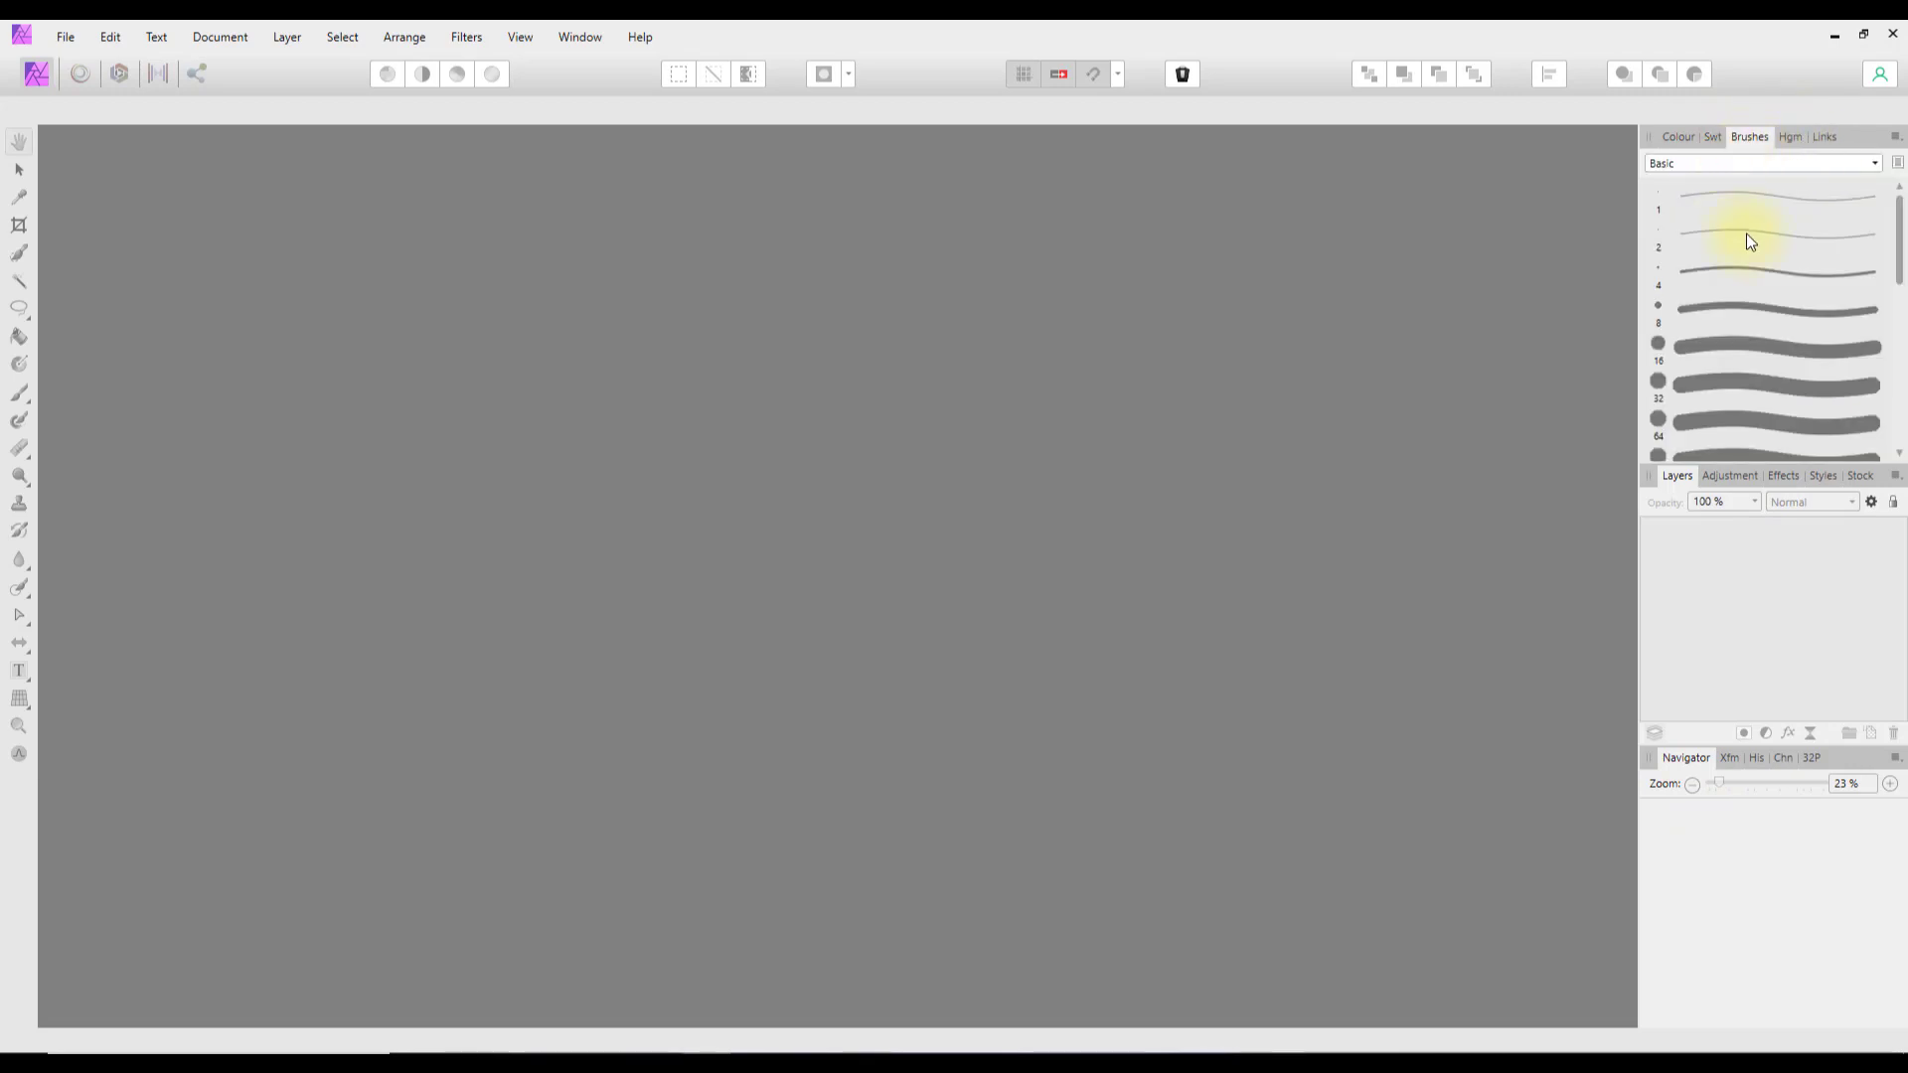
left_click(1792, 138)
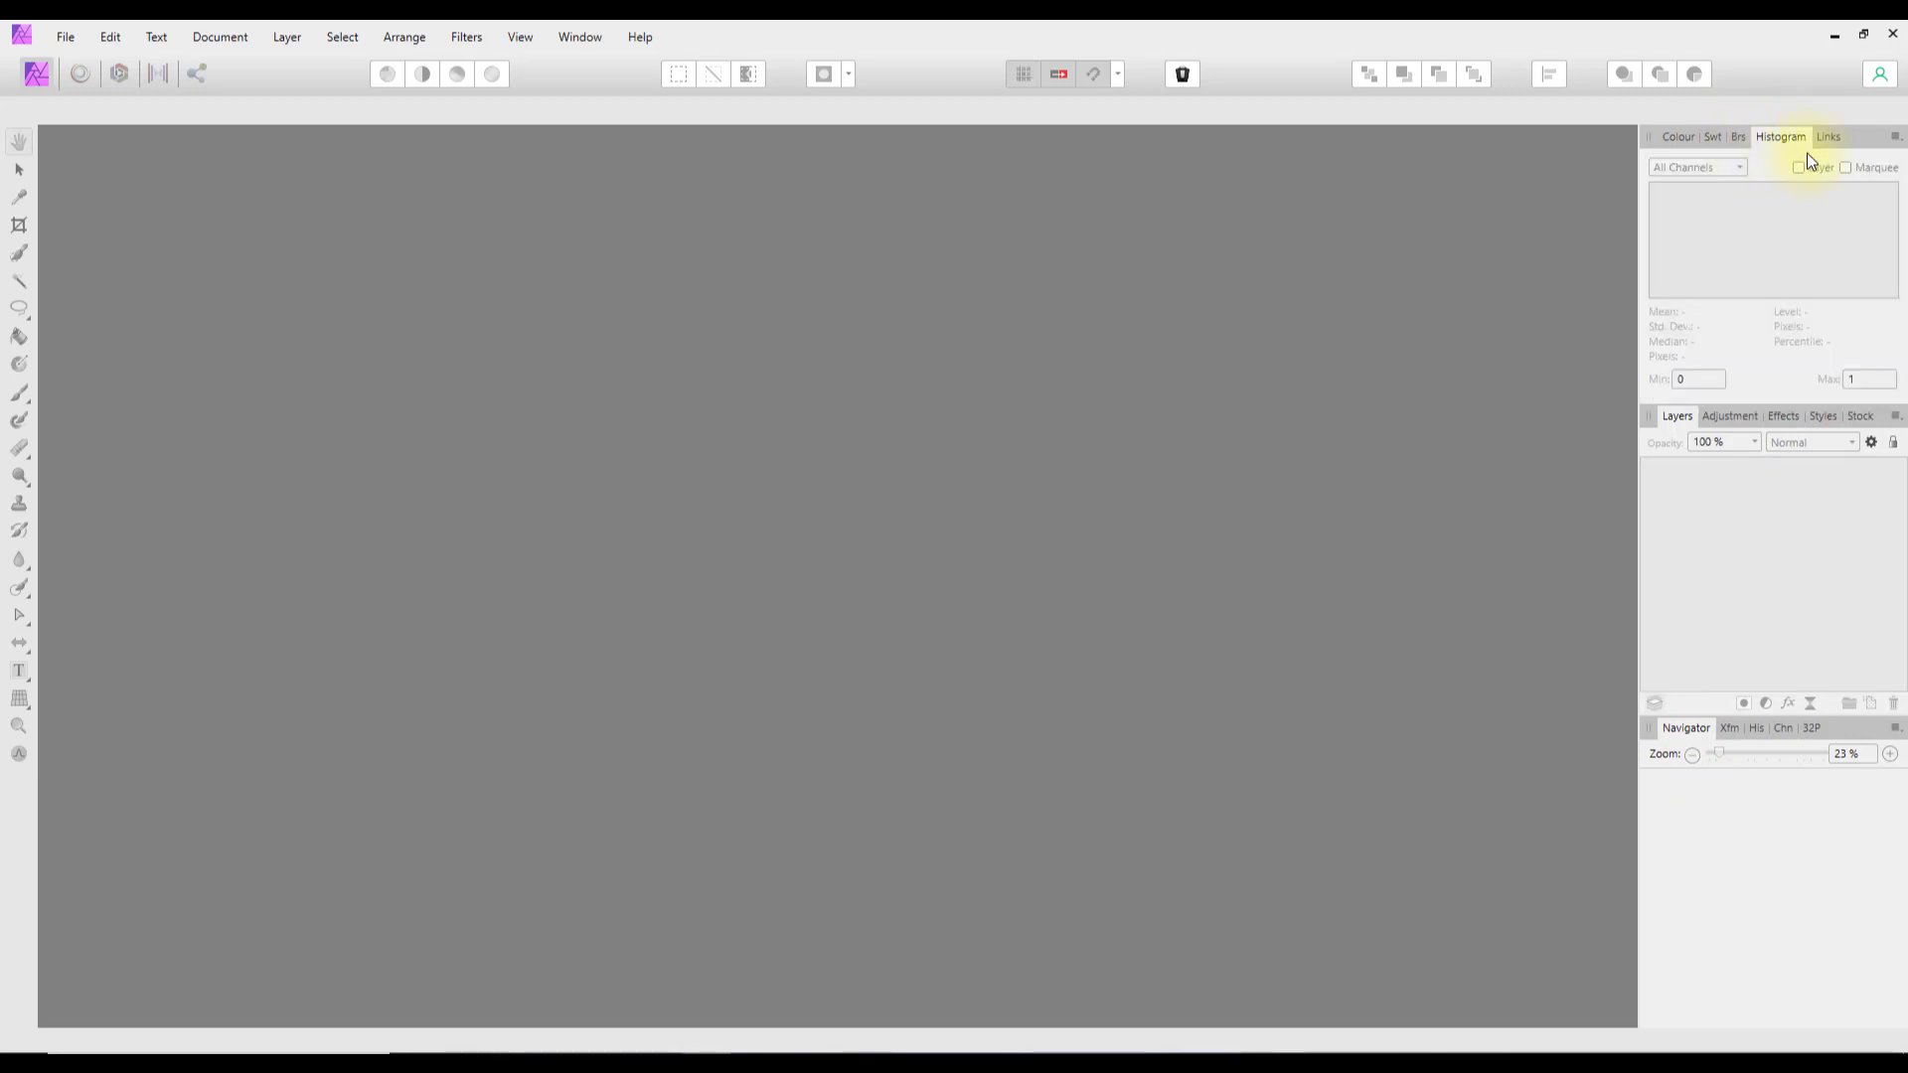
left_click(1710, 139)
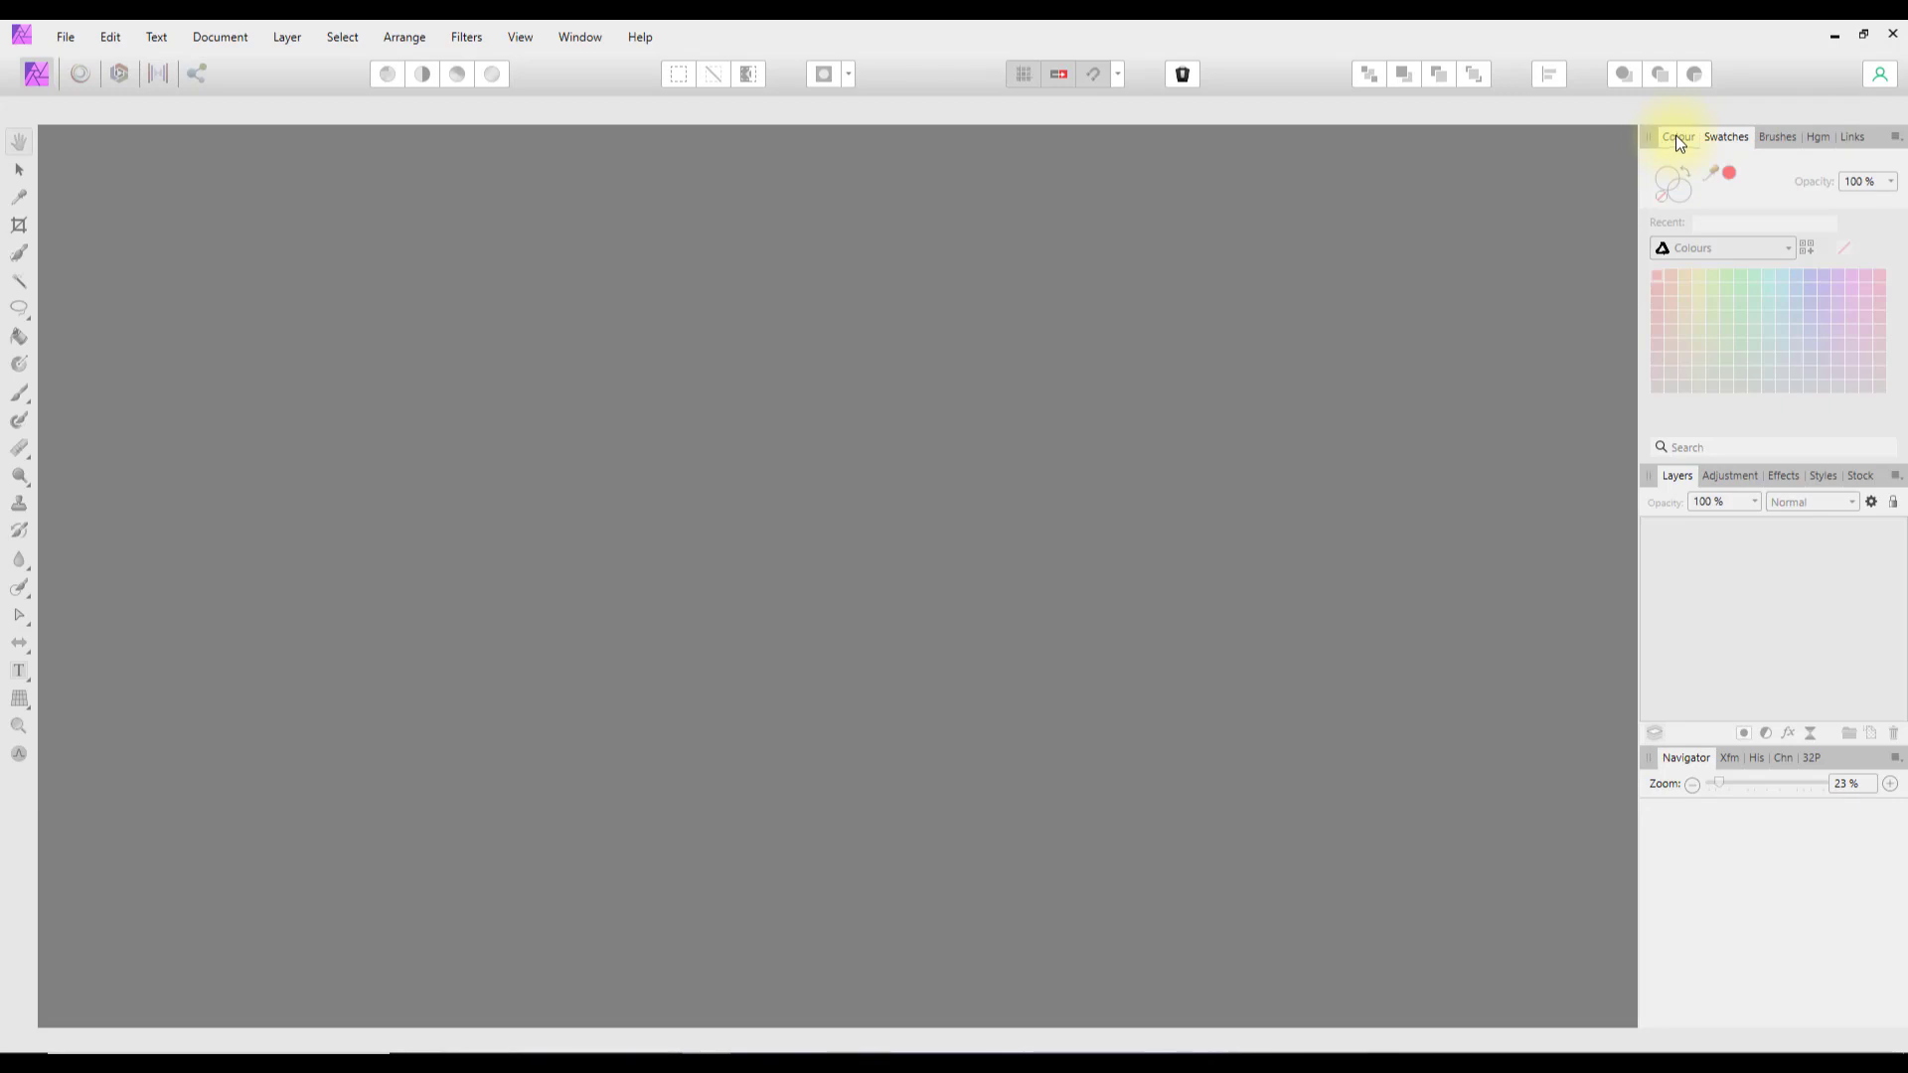
left_click(1678, 139)
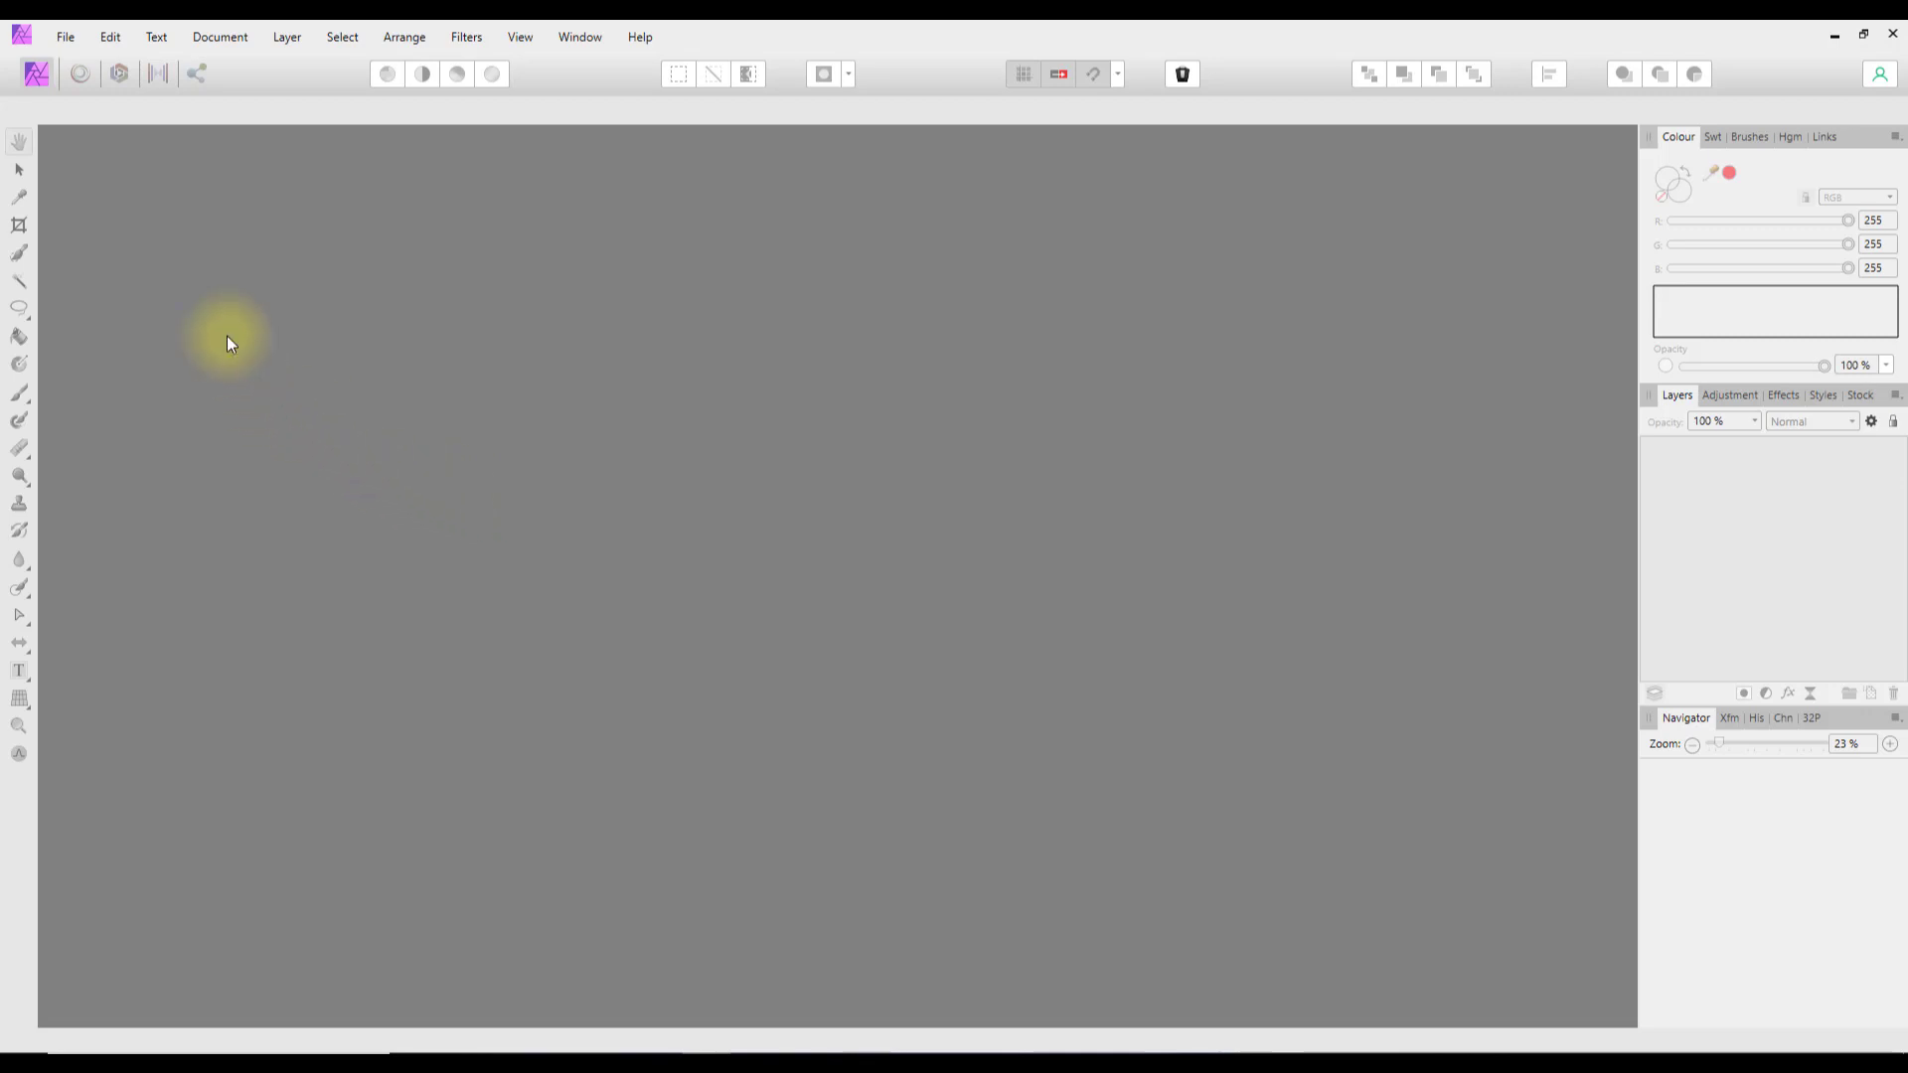
- Open Walton-Pier-16-5-2021-p2.jpg from the 2021_05_16-shell and Walton folder in File Explorer with Affinity Photo
left_click(68, 40)
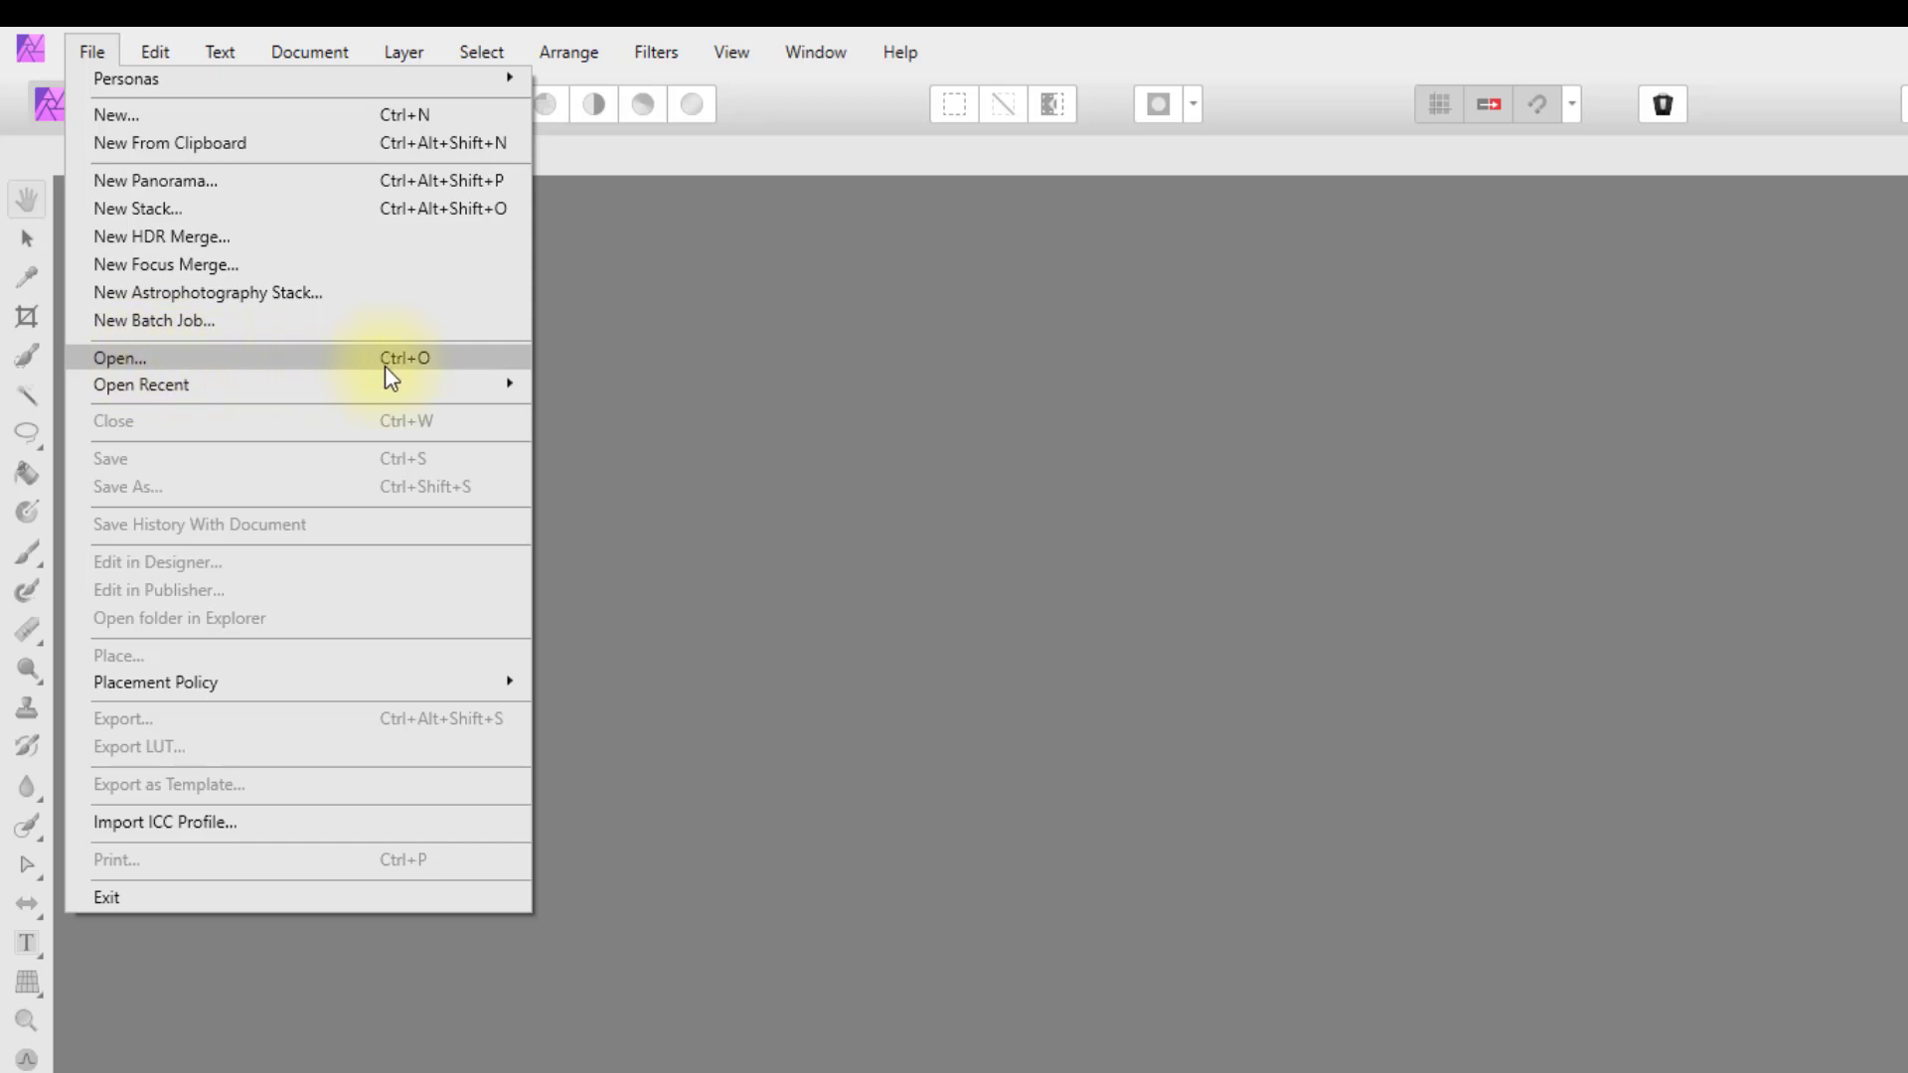
mouse_move(421, 385)
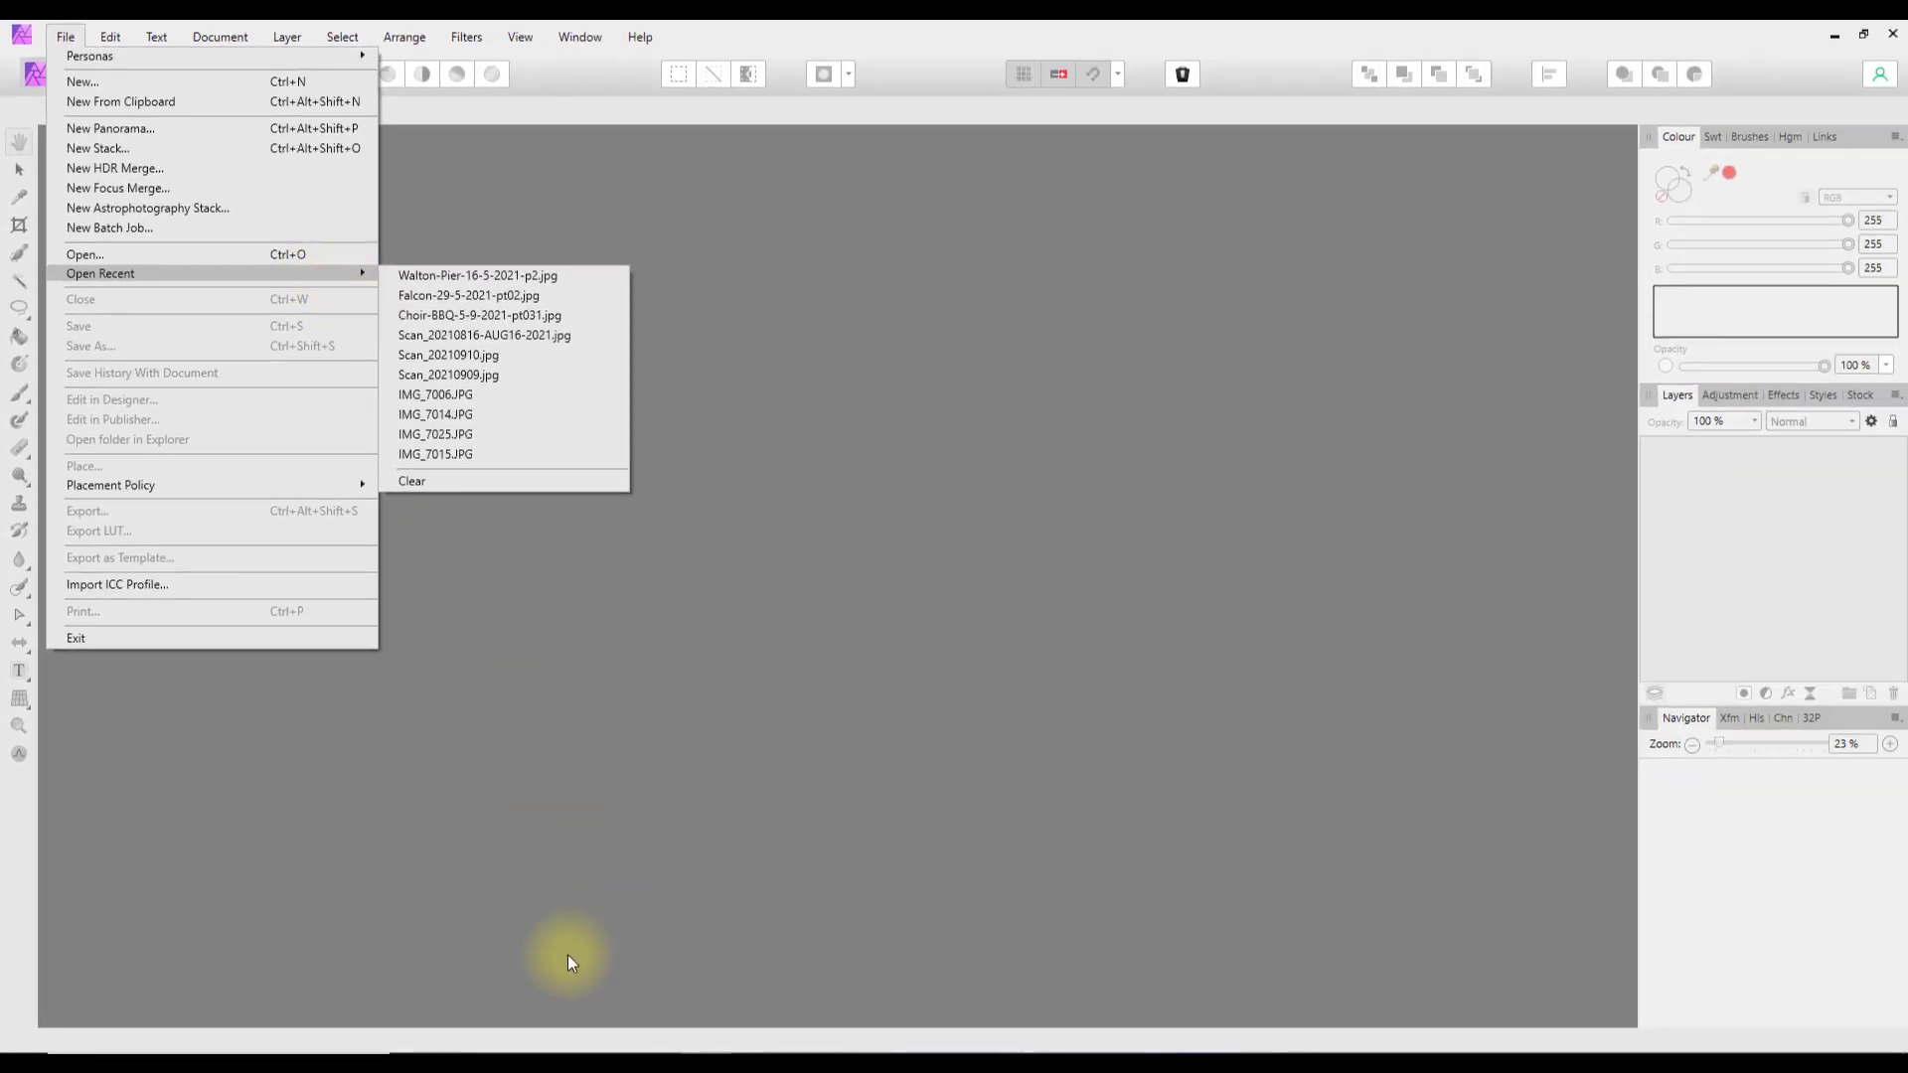
left_click(560, 1063)
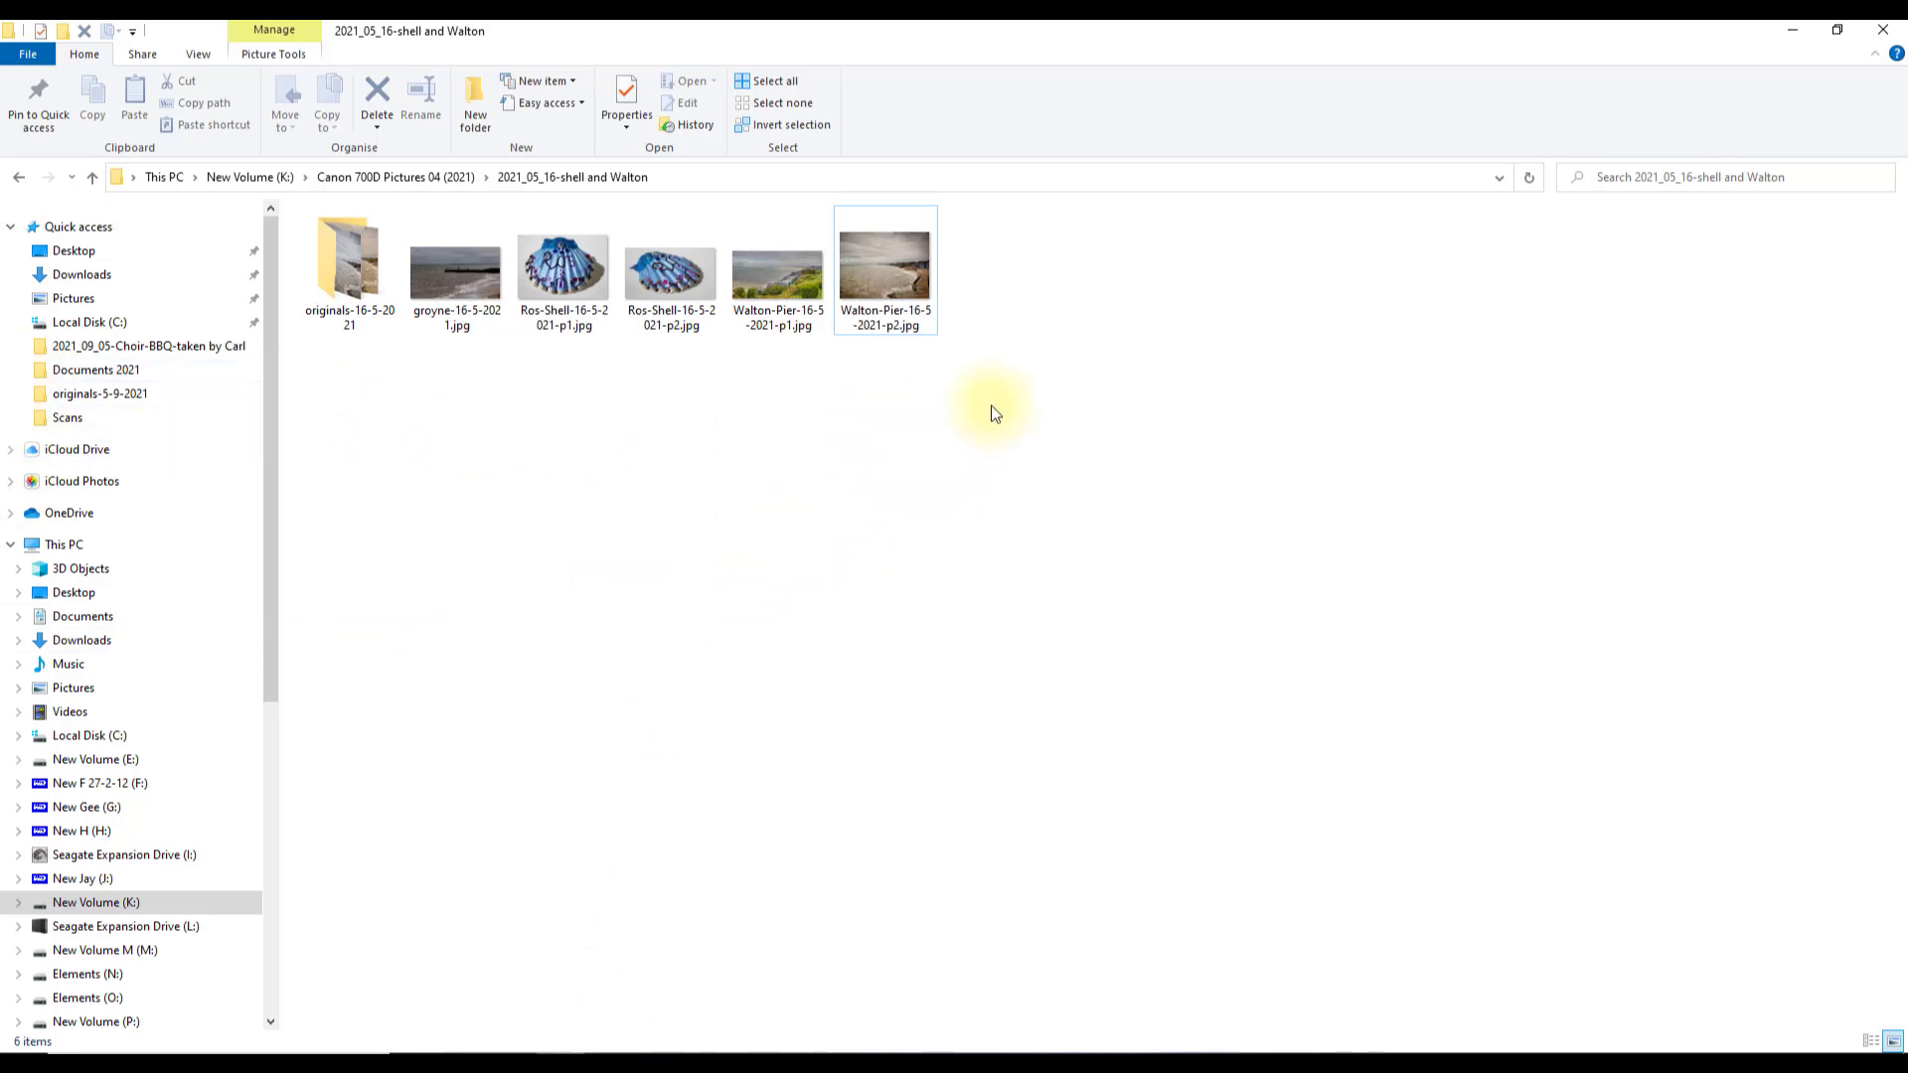
left_click(881, 276)
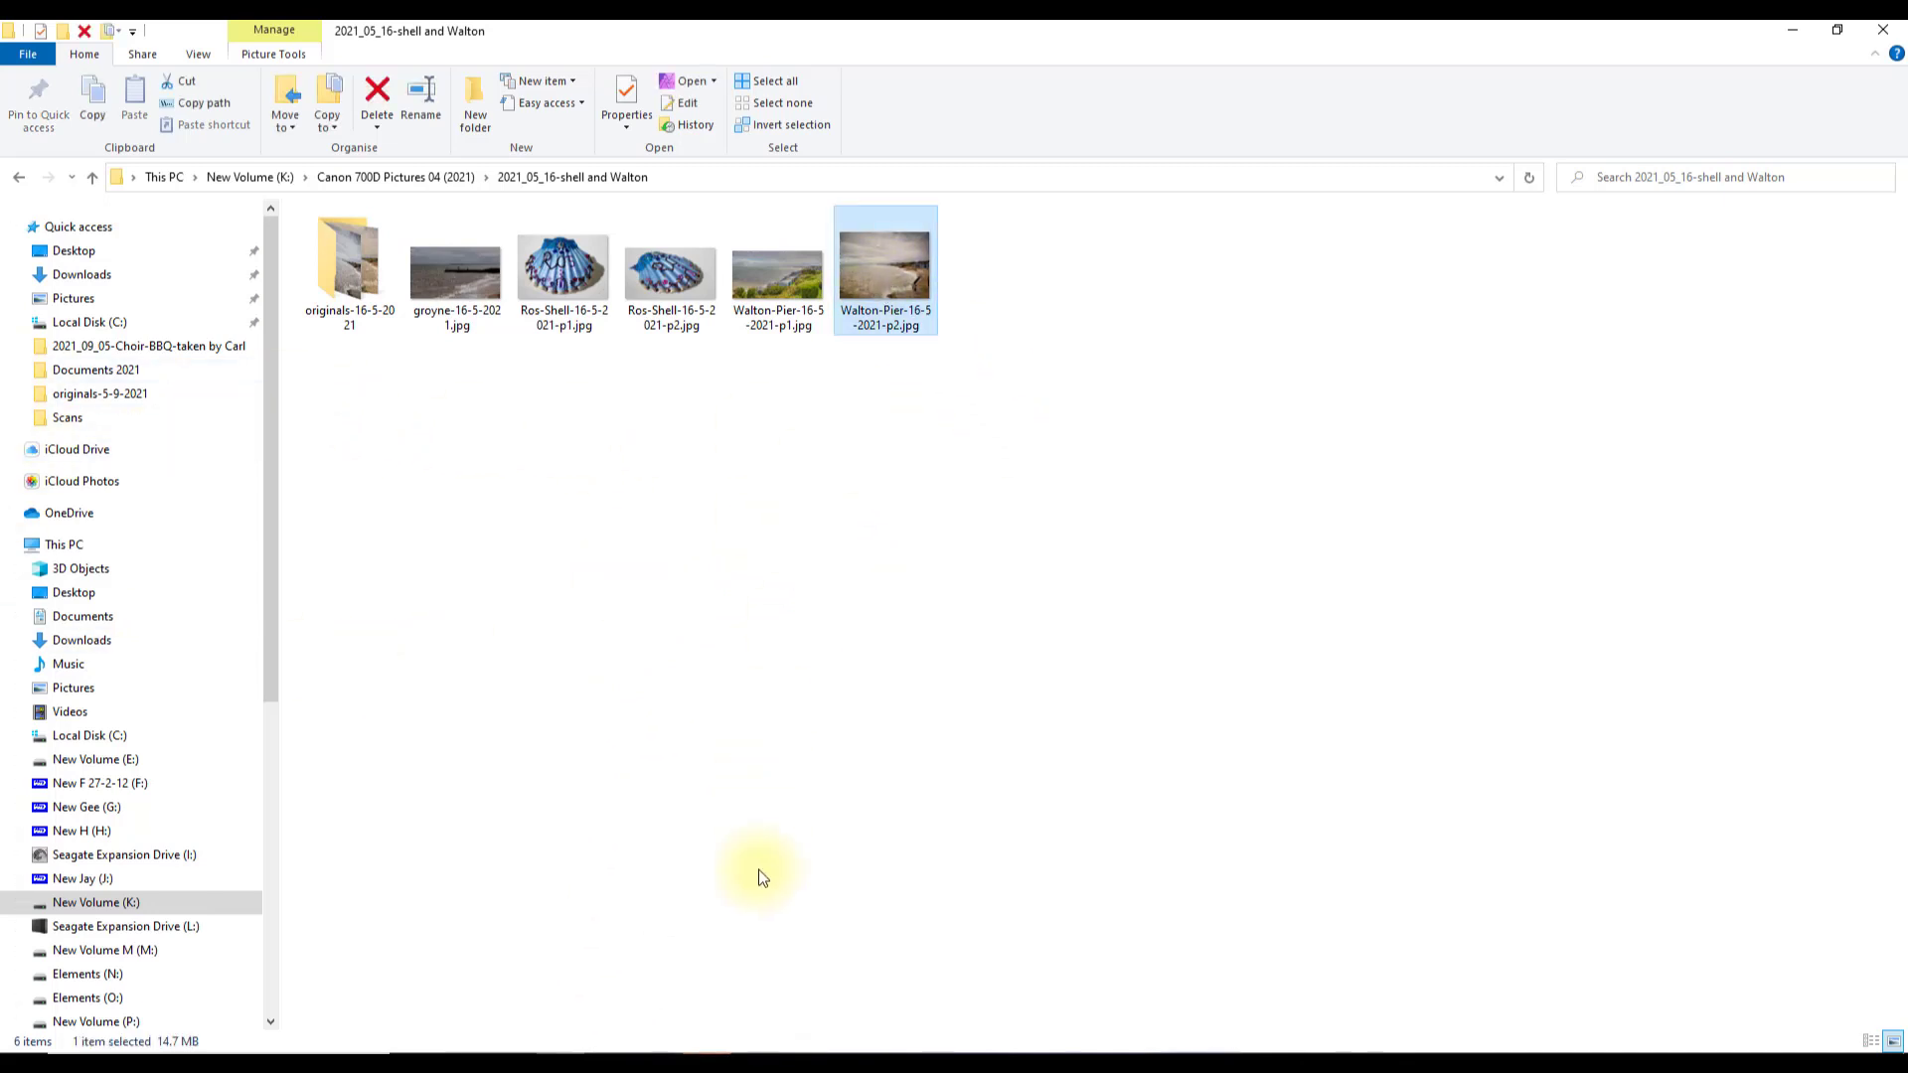
left_click(713, 1061)
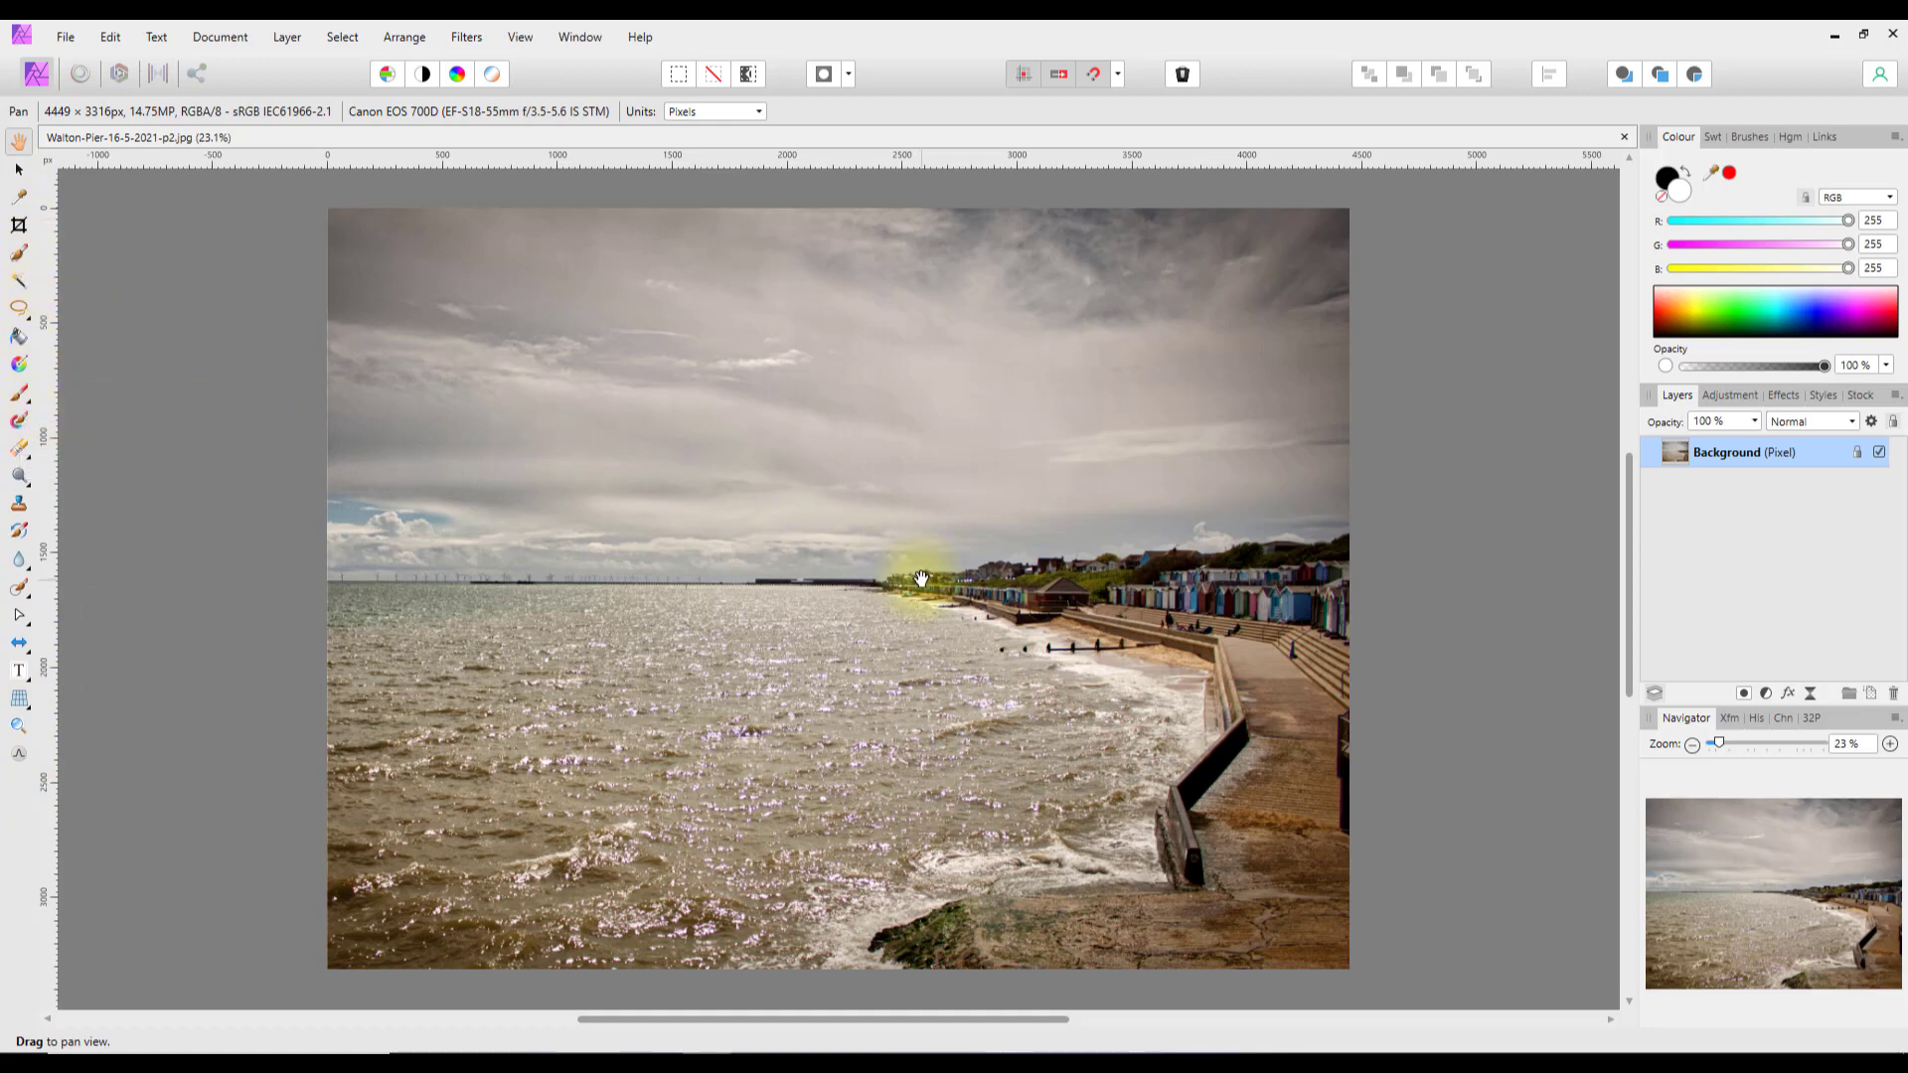
left_click(284, 39)
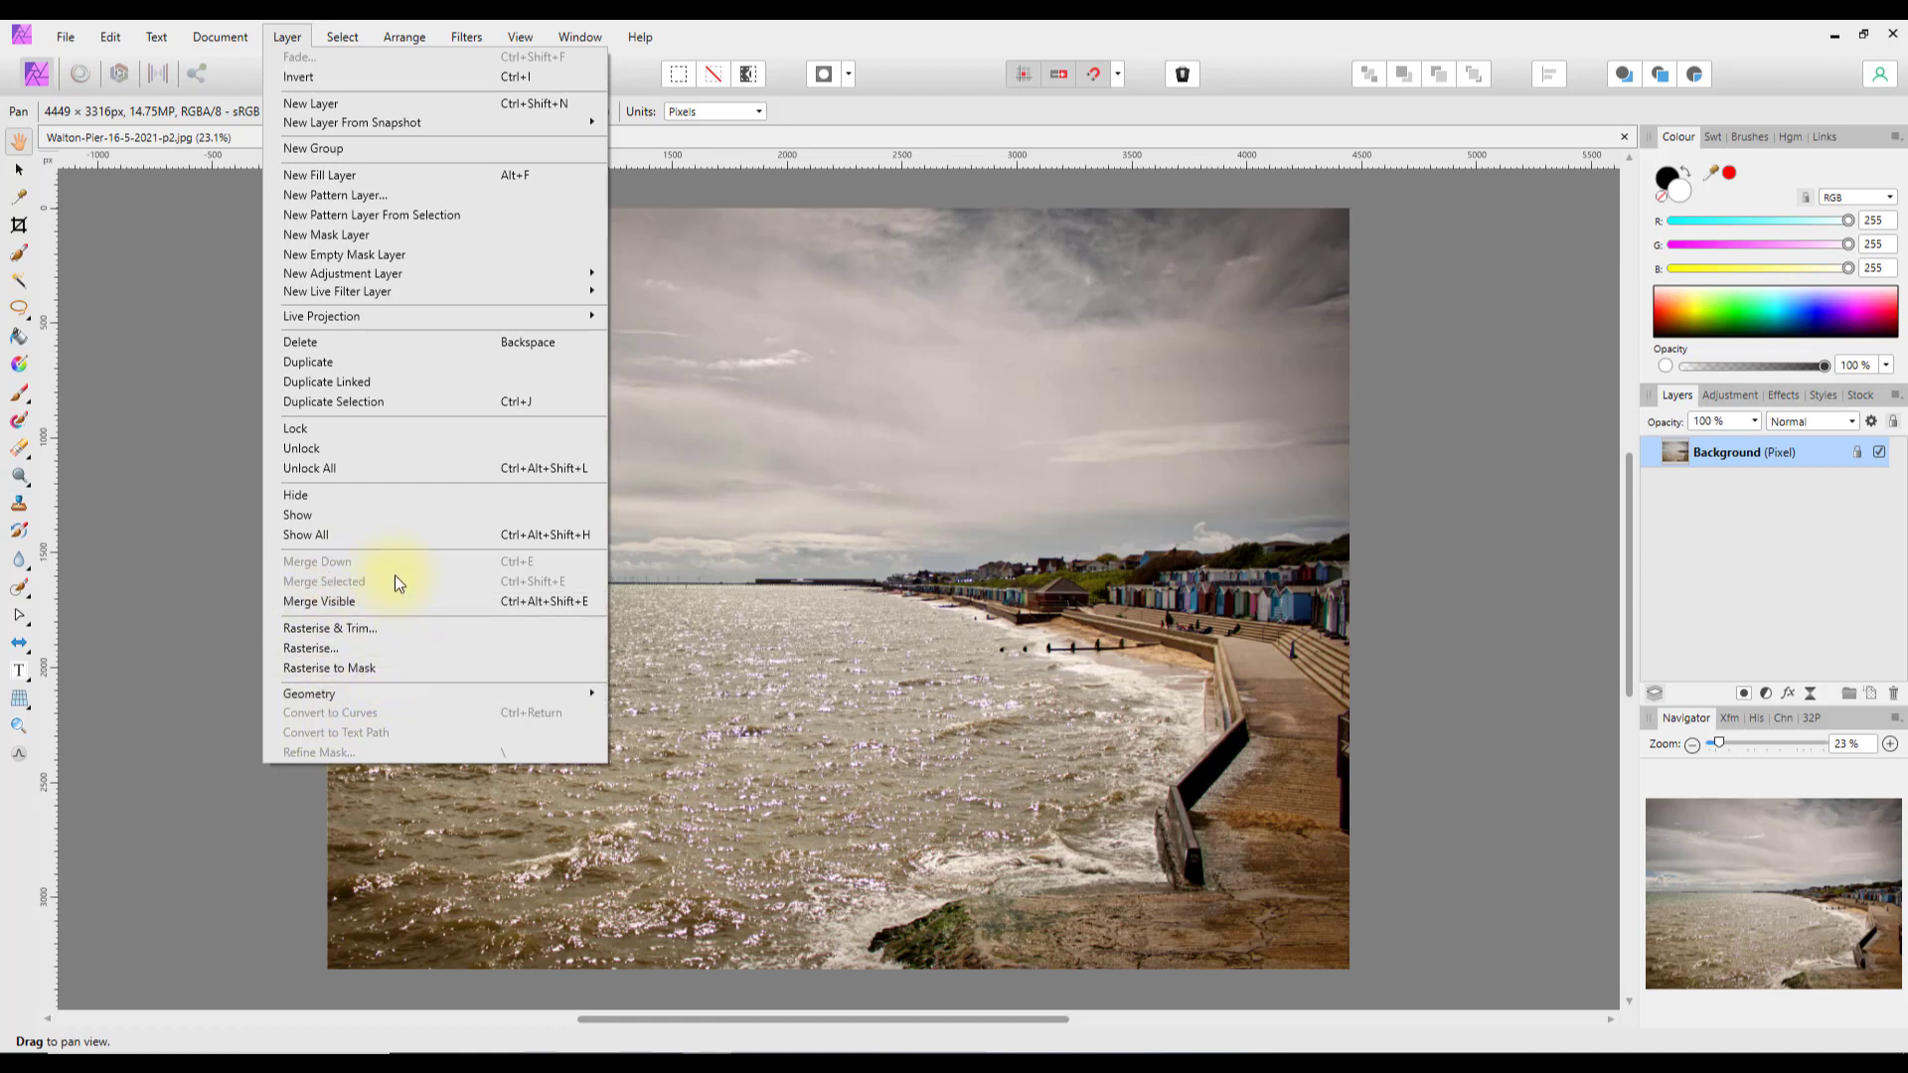
left_click(157, 230)
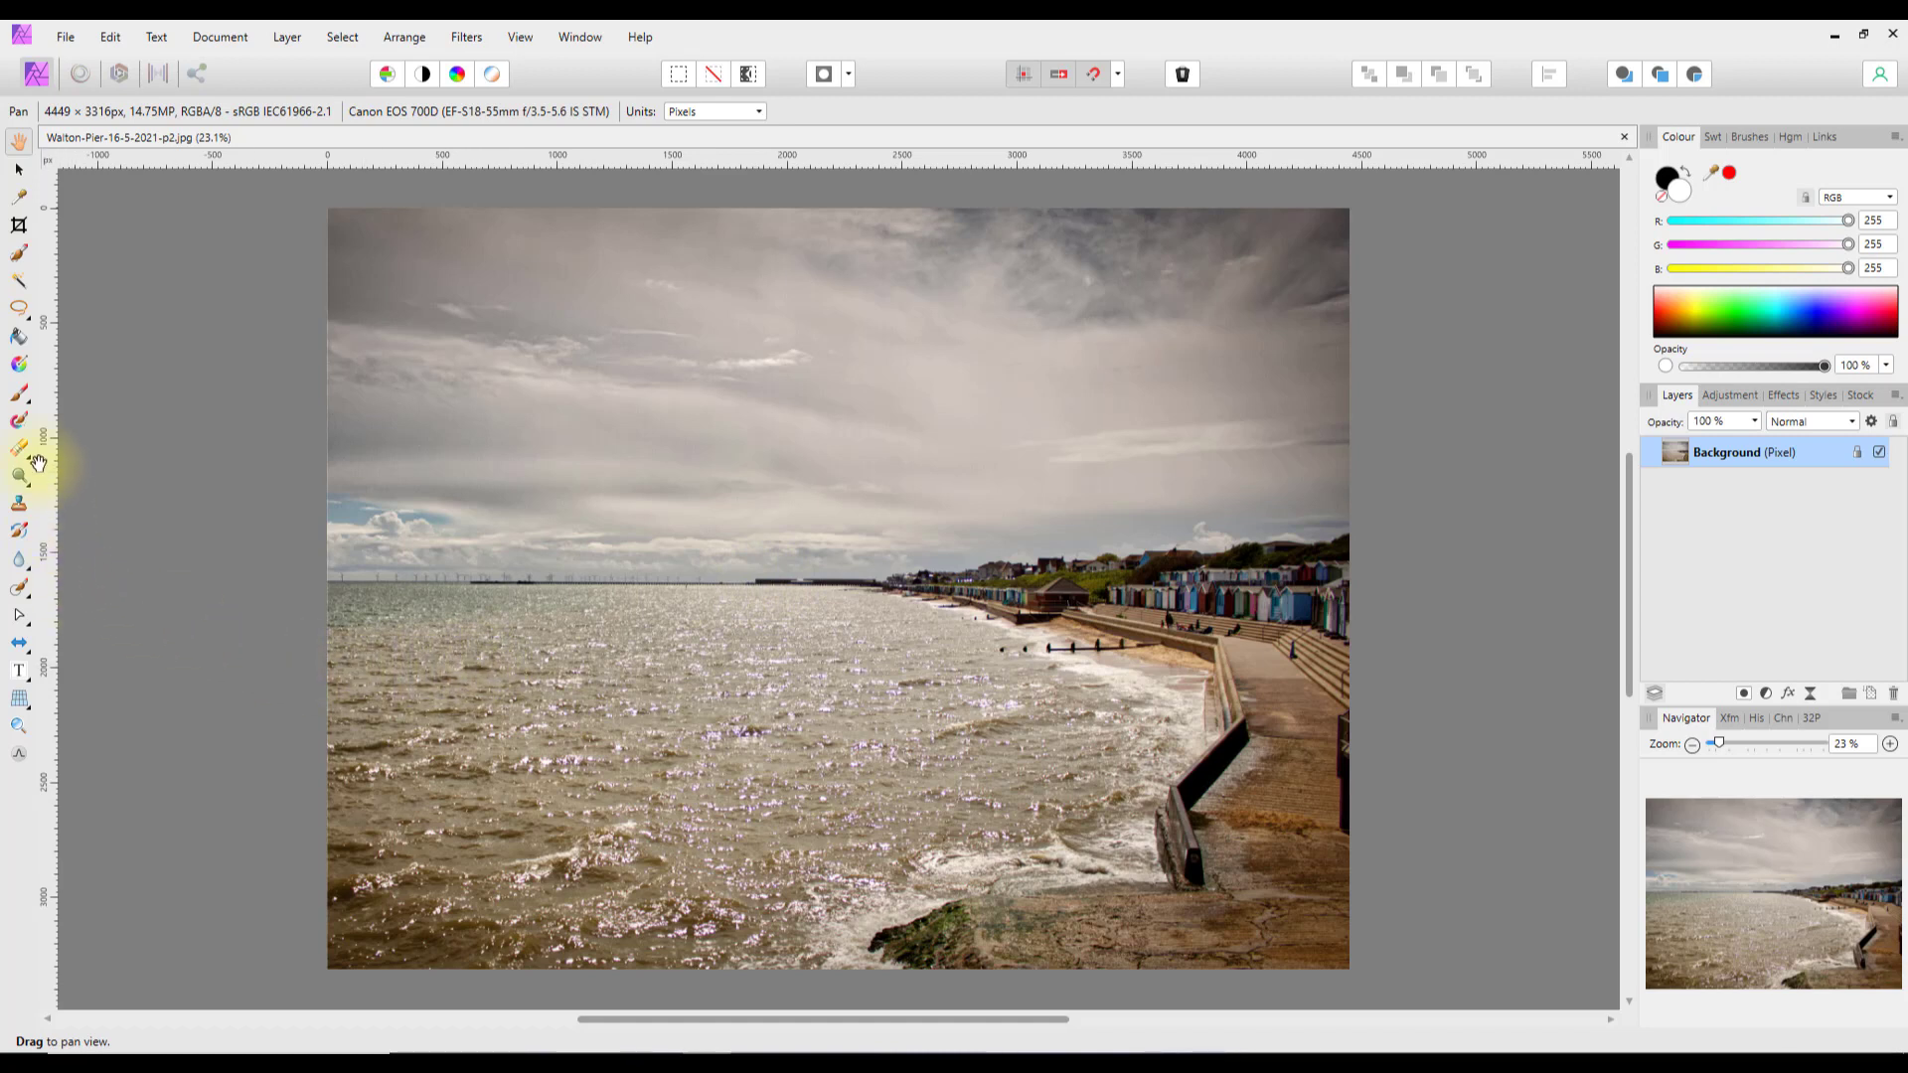
- Paint a large black zigzag directly on the Background layer with the Paint Brush and undo the stroke
left_click(18, 394)
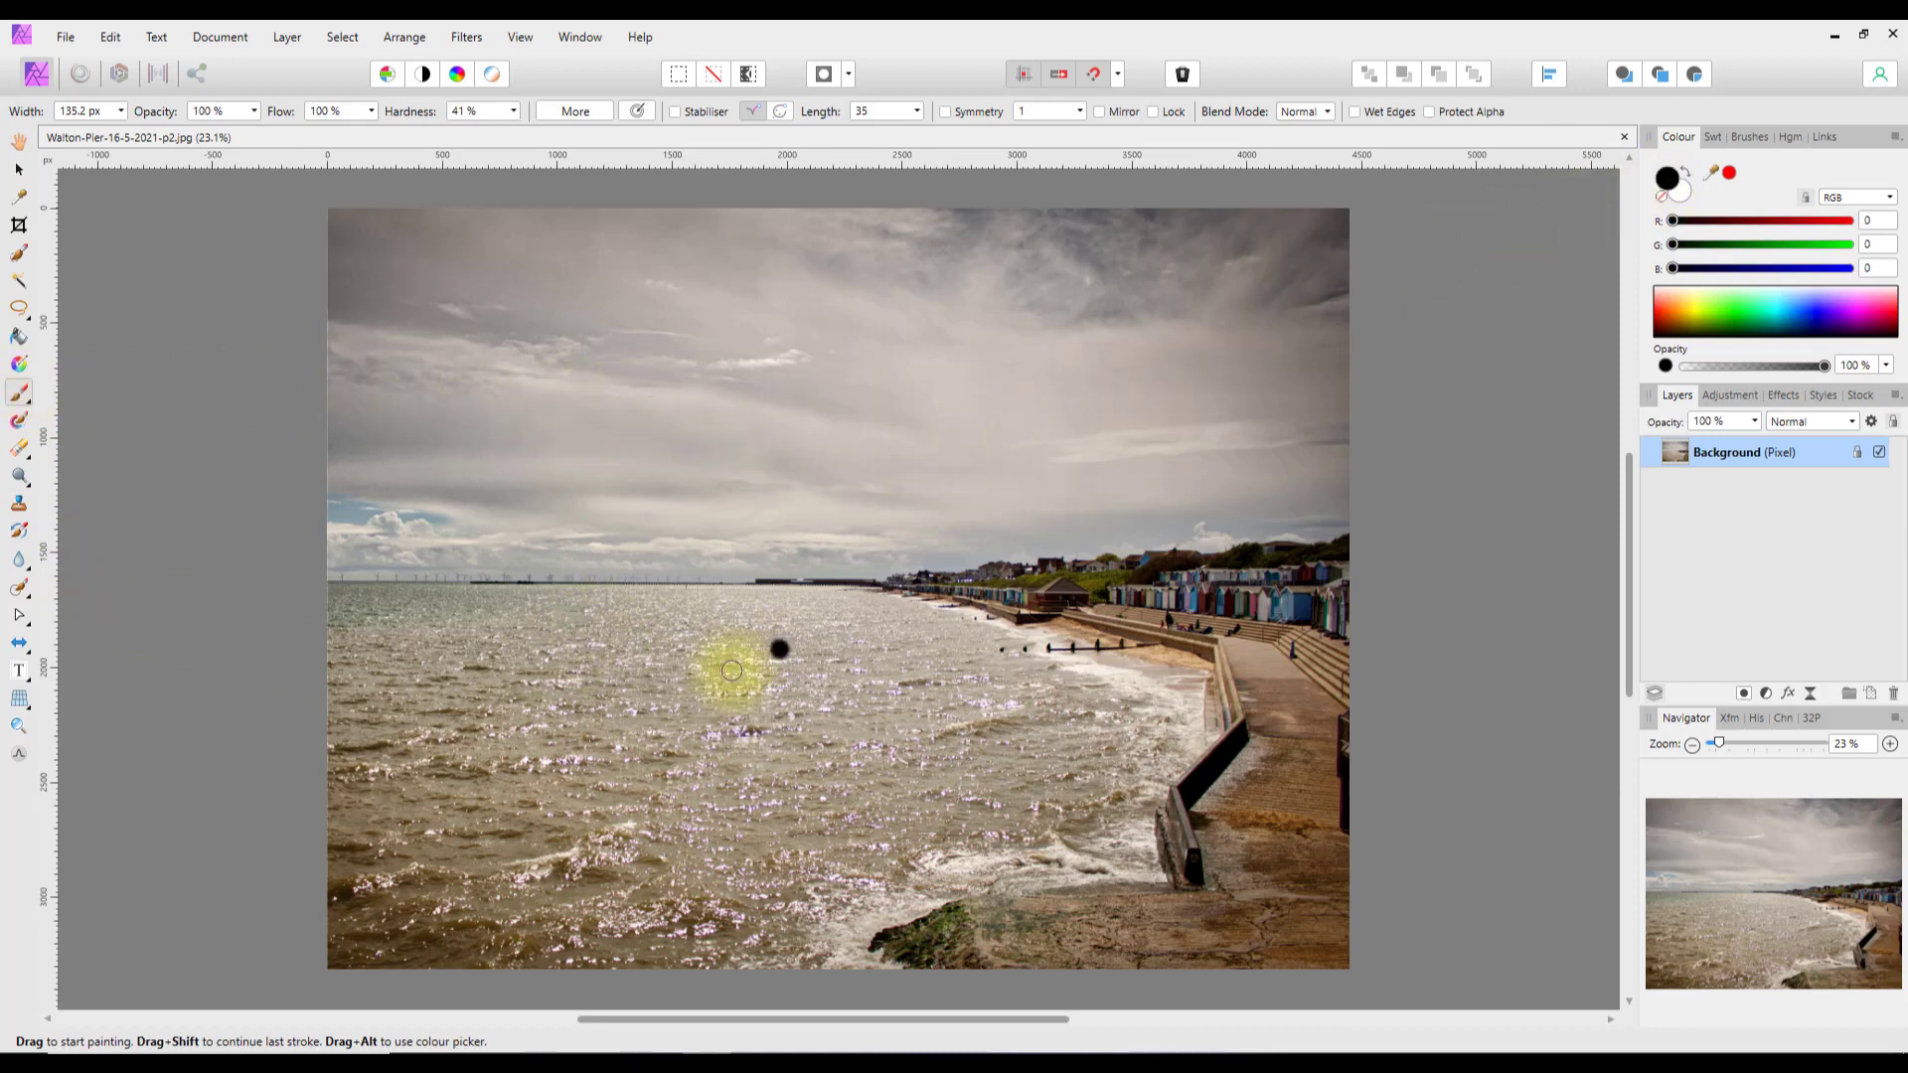
mouse_move(452, 315)
left_mouse_down()
mouse_move(1122, 332)
mouse_move(776, 479)
mouse_move(492, 545)
mouse_move(519, 568)
mouse_move(1154, 643)
mouse_move(798, 766)
mouse_move(473, 804)
mouse_move(618, 868)
mouse_move(872, 894)
mouse_move(1038, 875)
left_mouse_up()
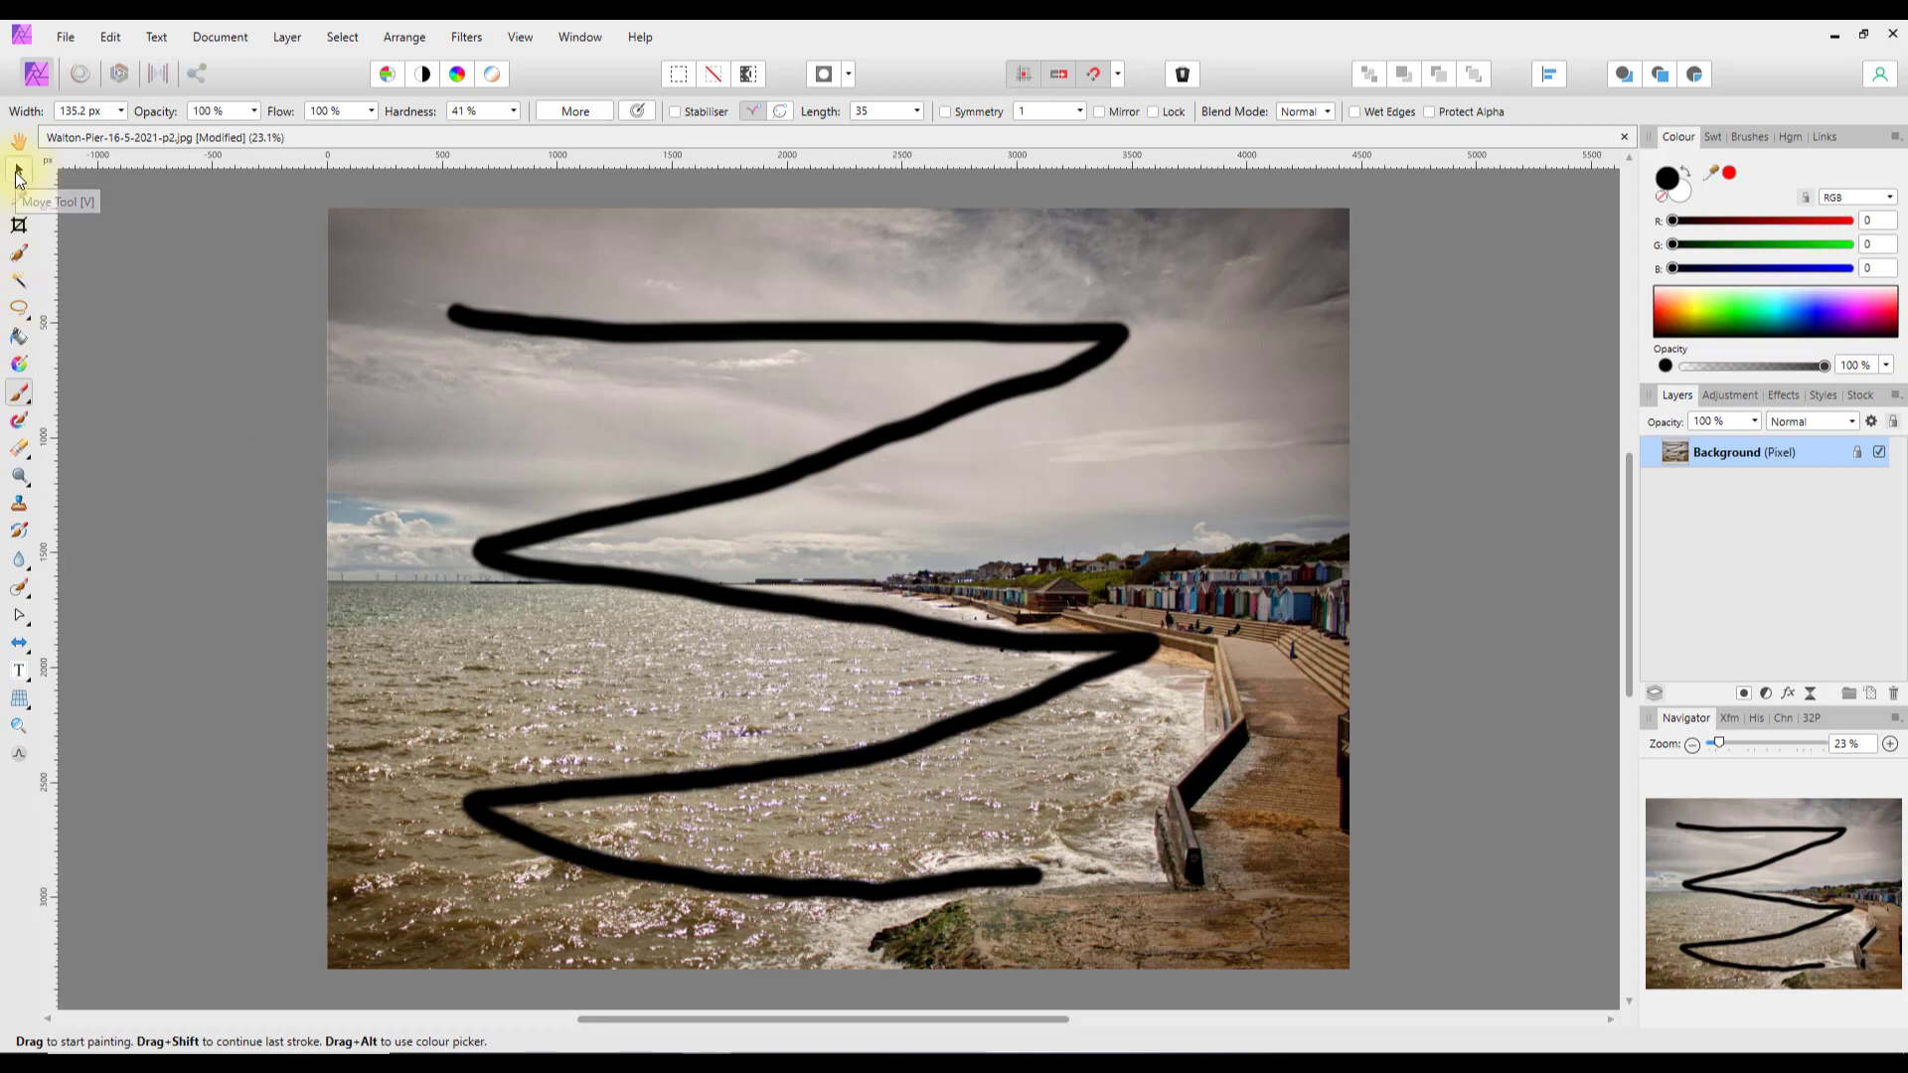
left_click(19, 171)
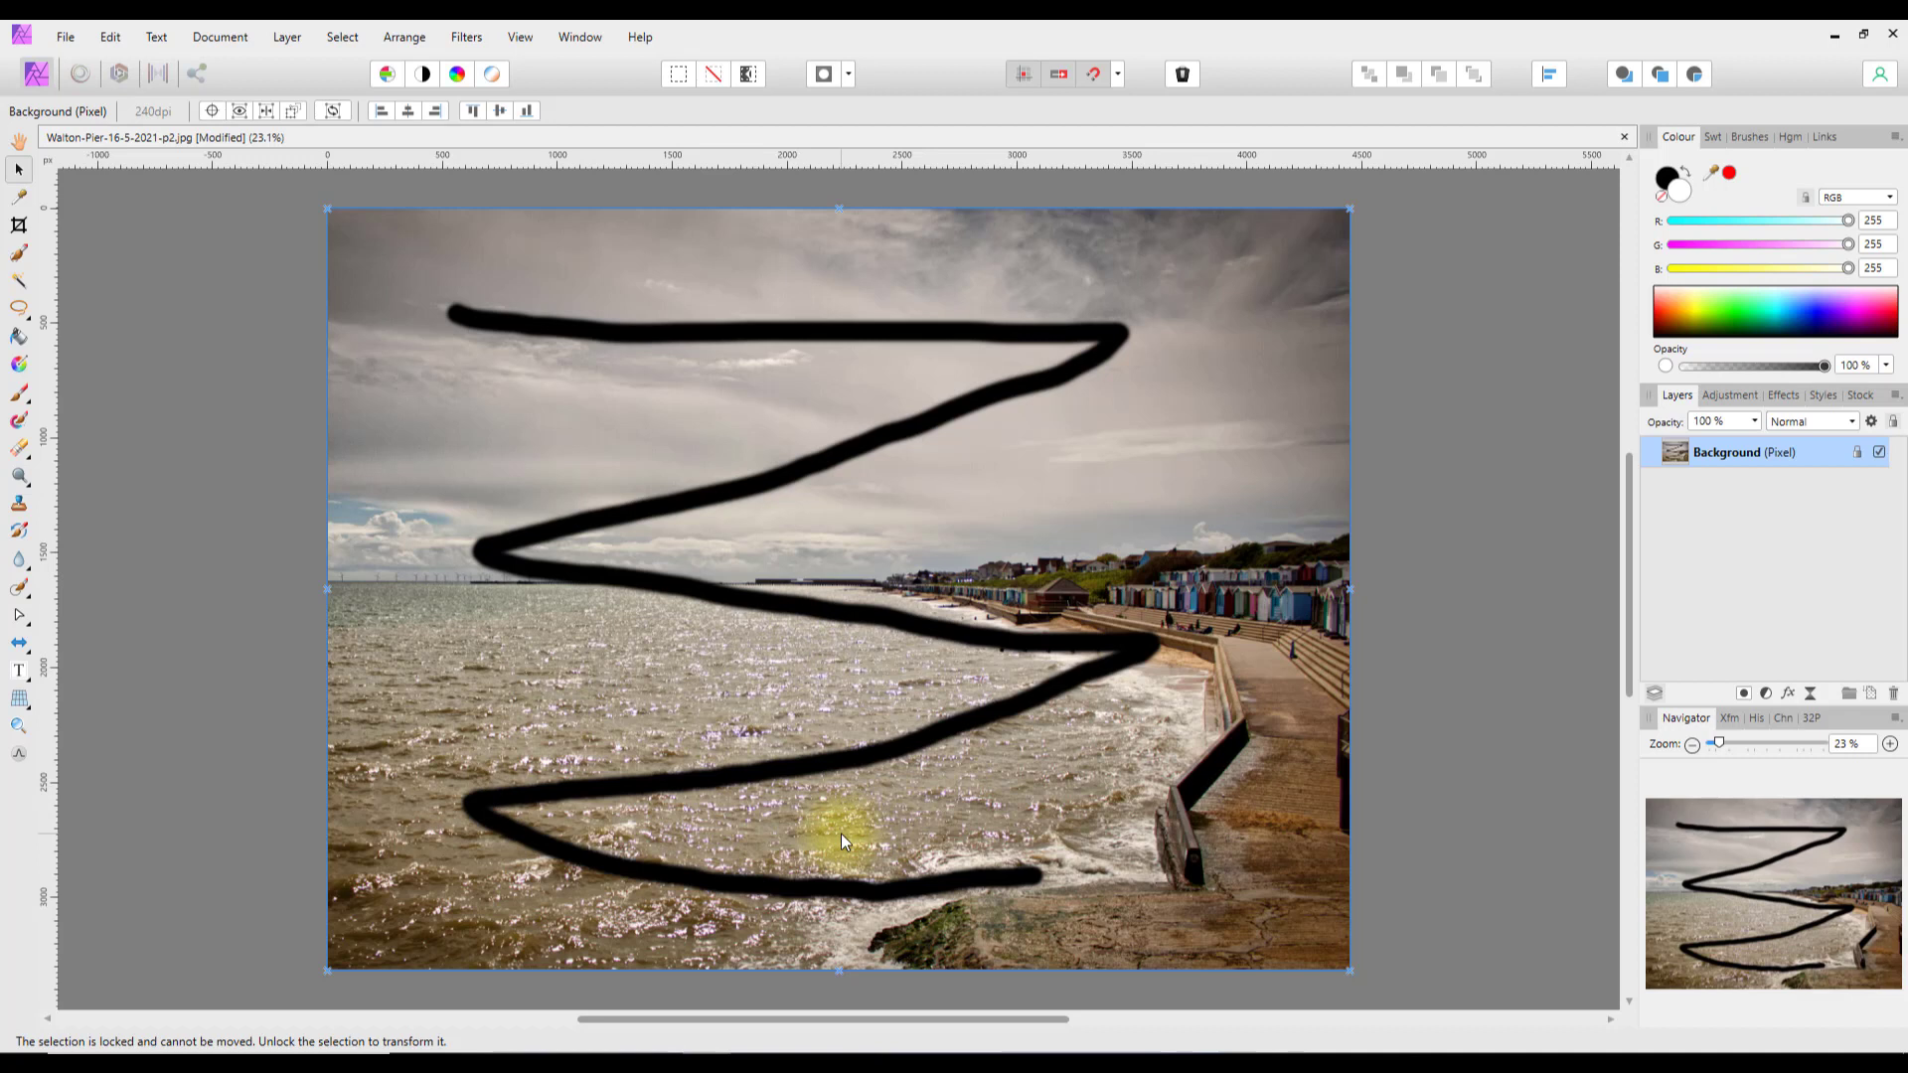
key("ctrl+z")
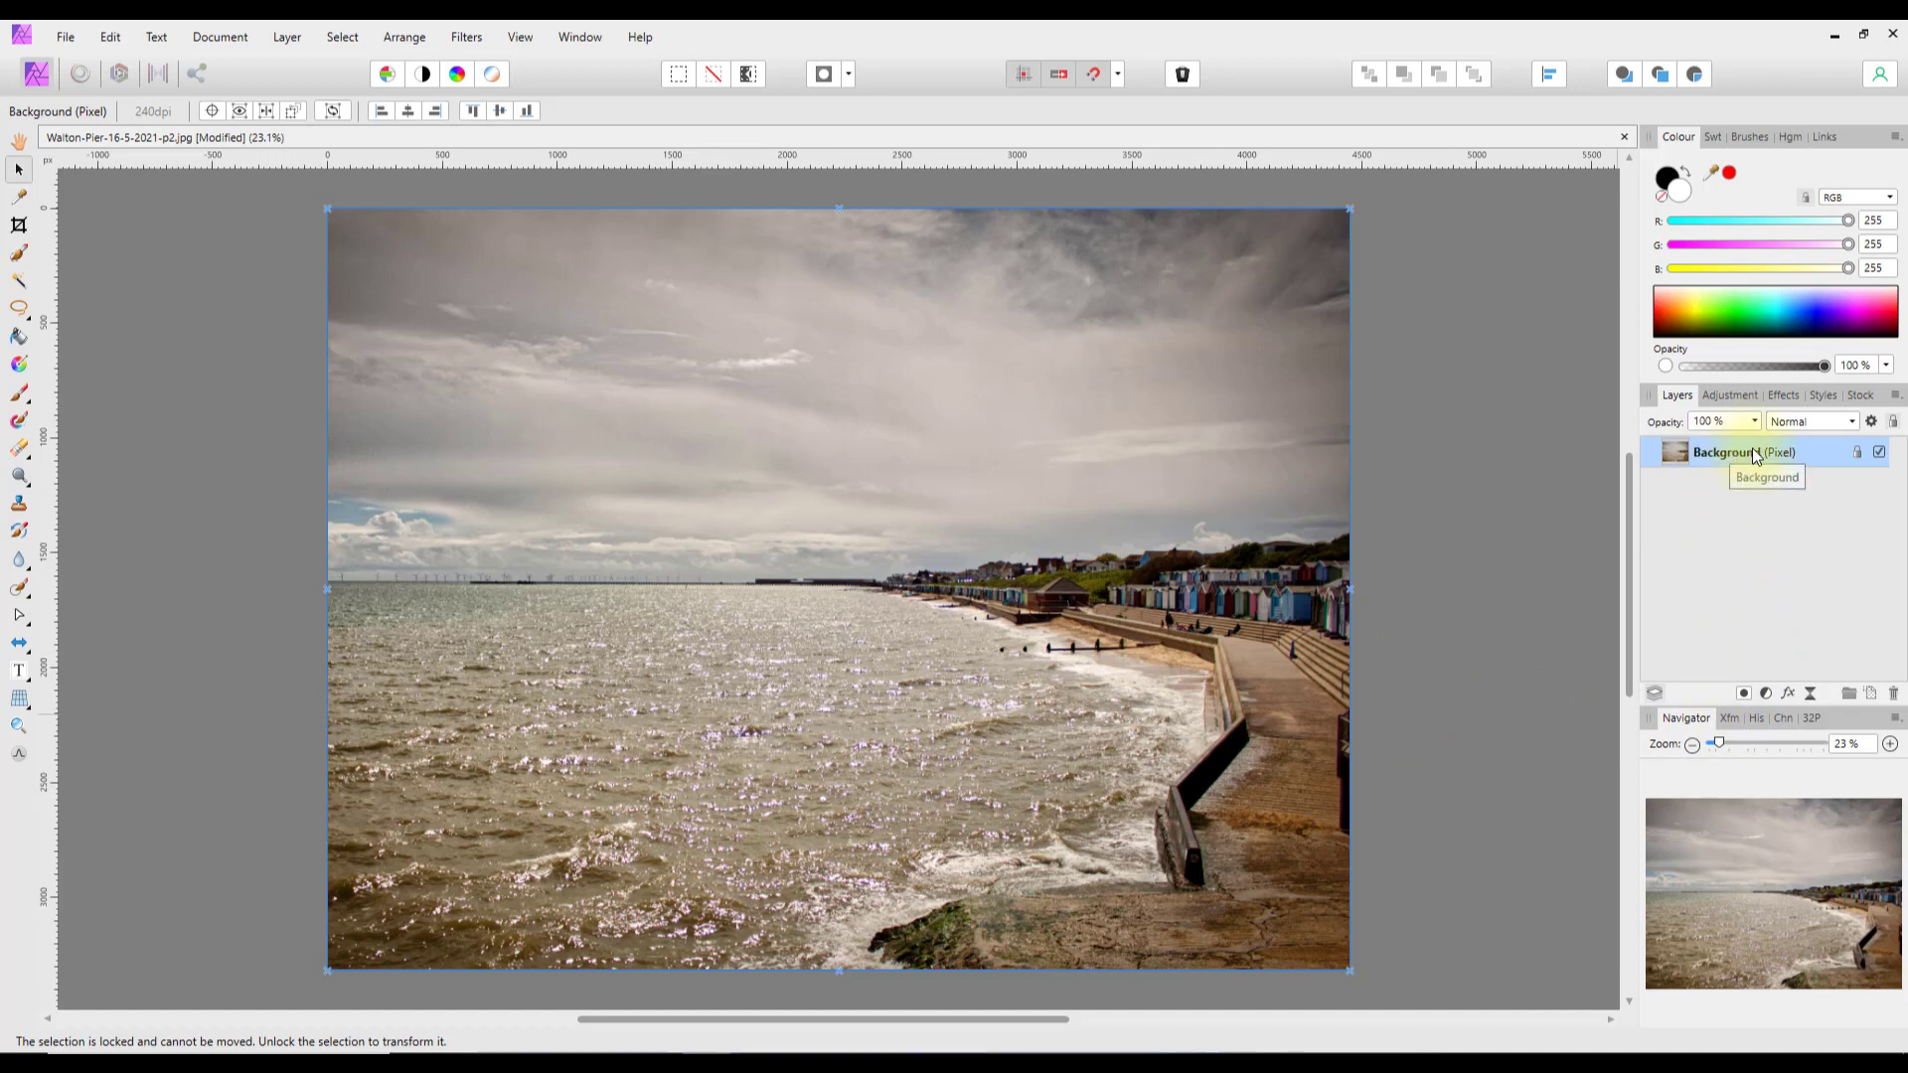
- Paint a large black zigzag on a new pixel layer above the Background and move it slightly across the photo
left_click(1872, 696)
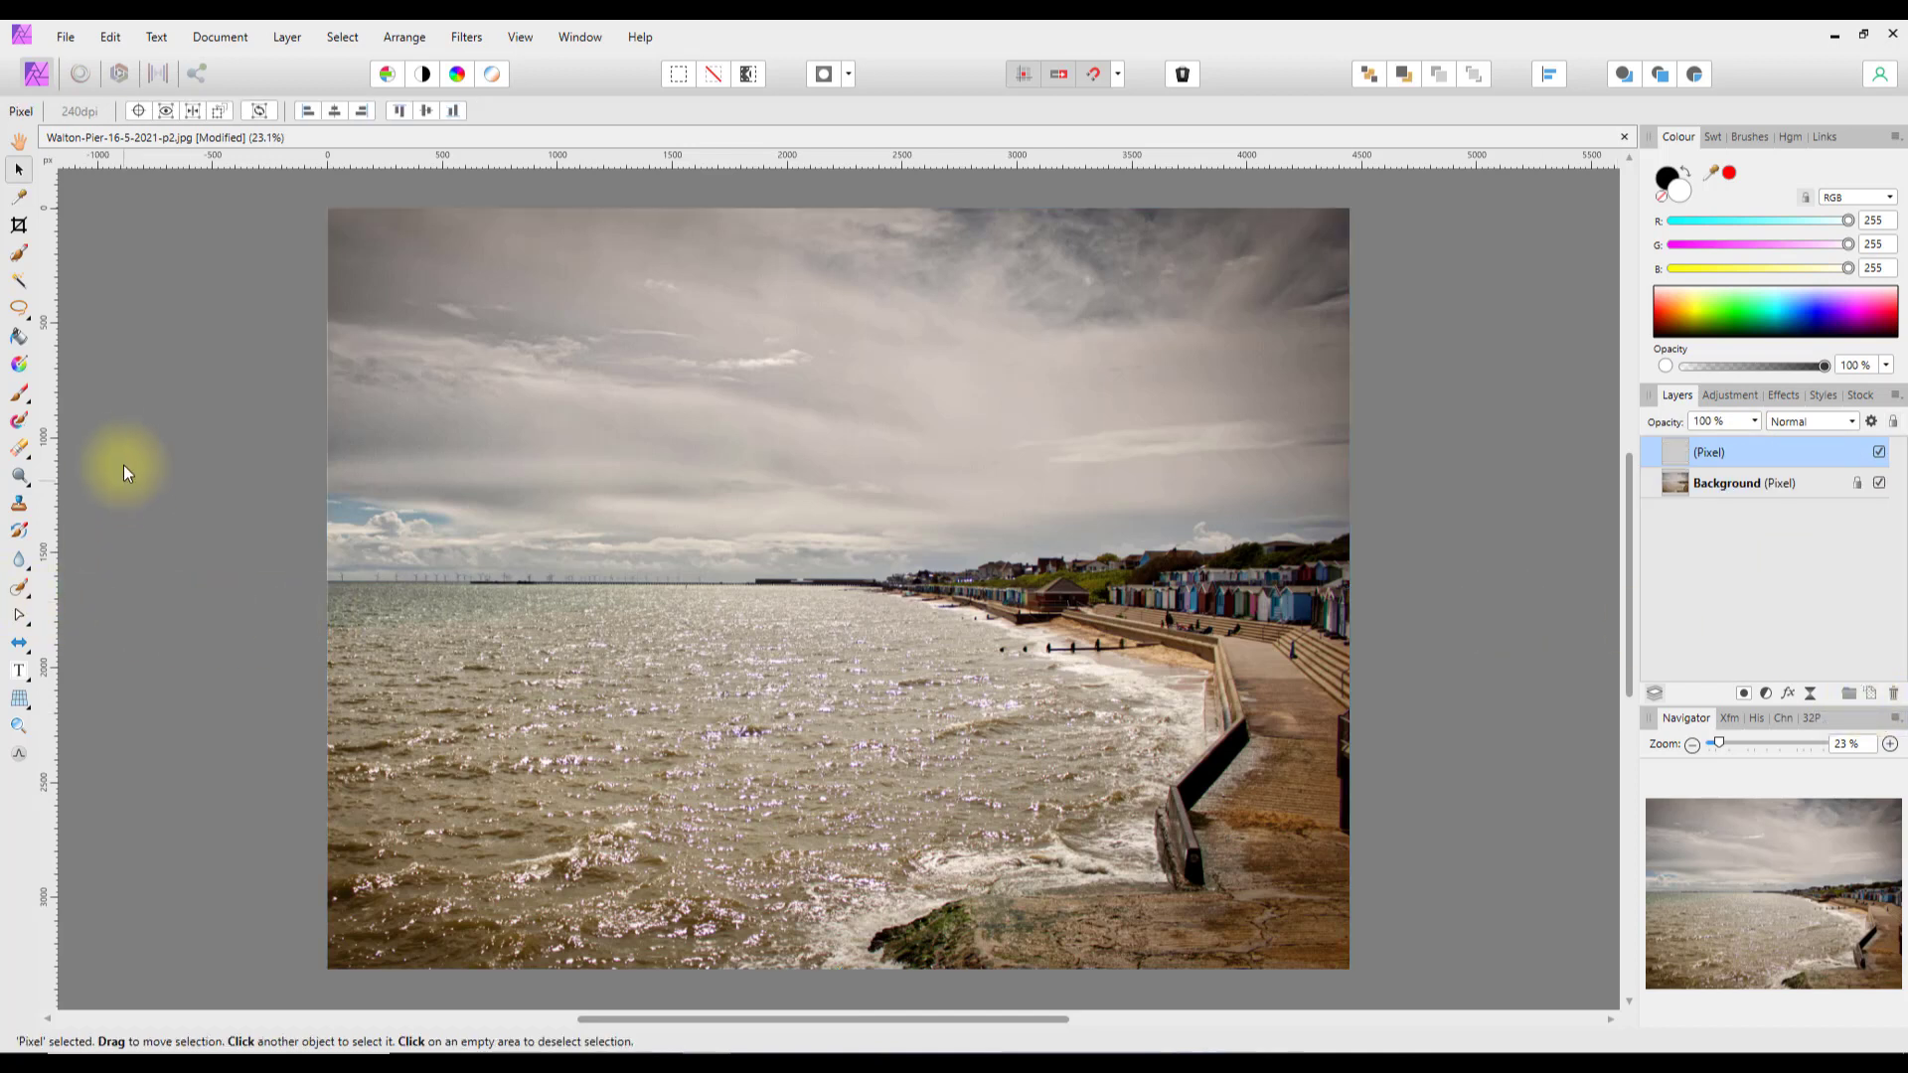
left_click(18, 394)
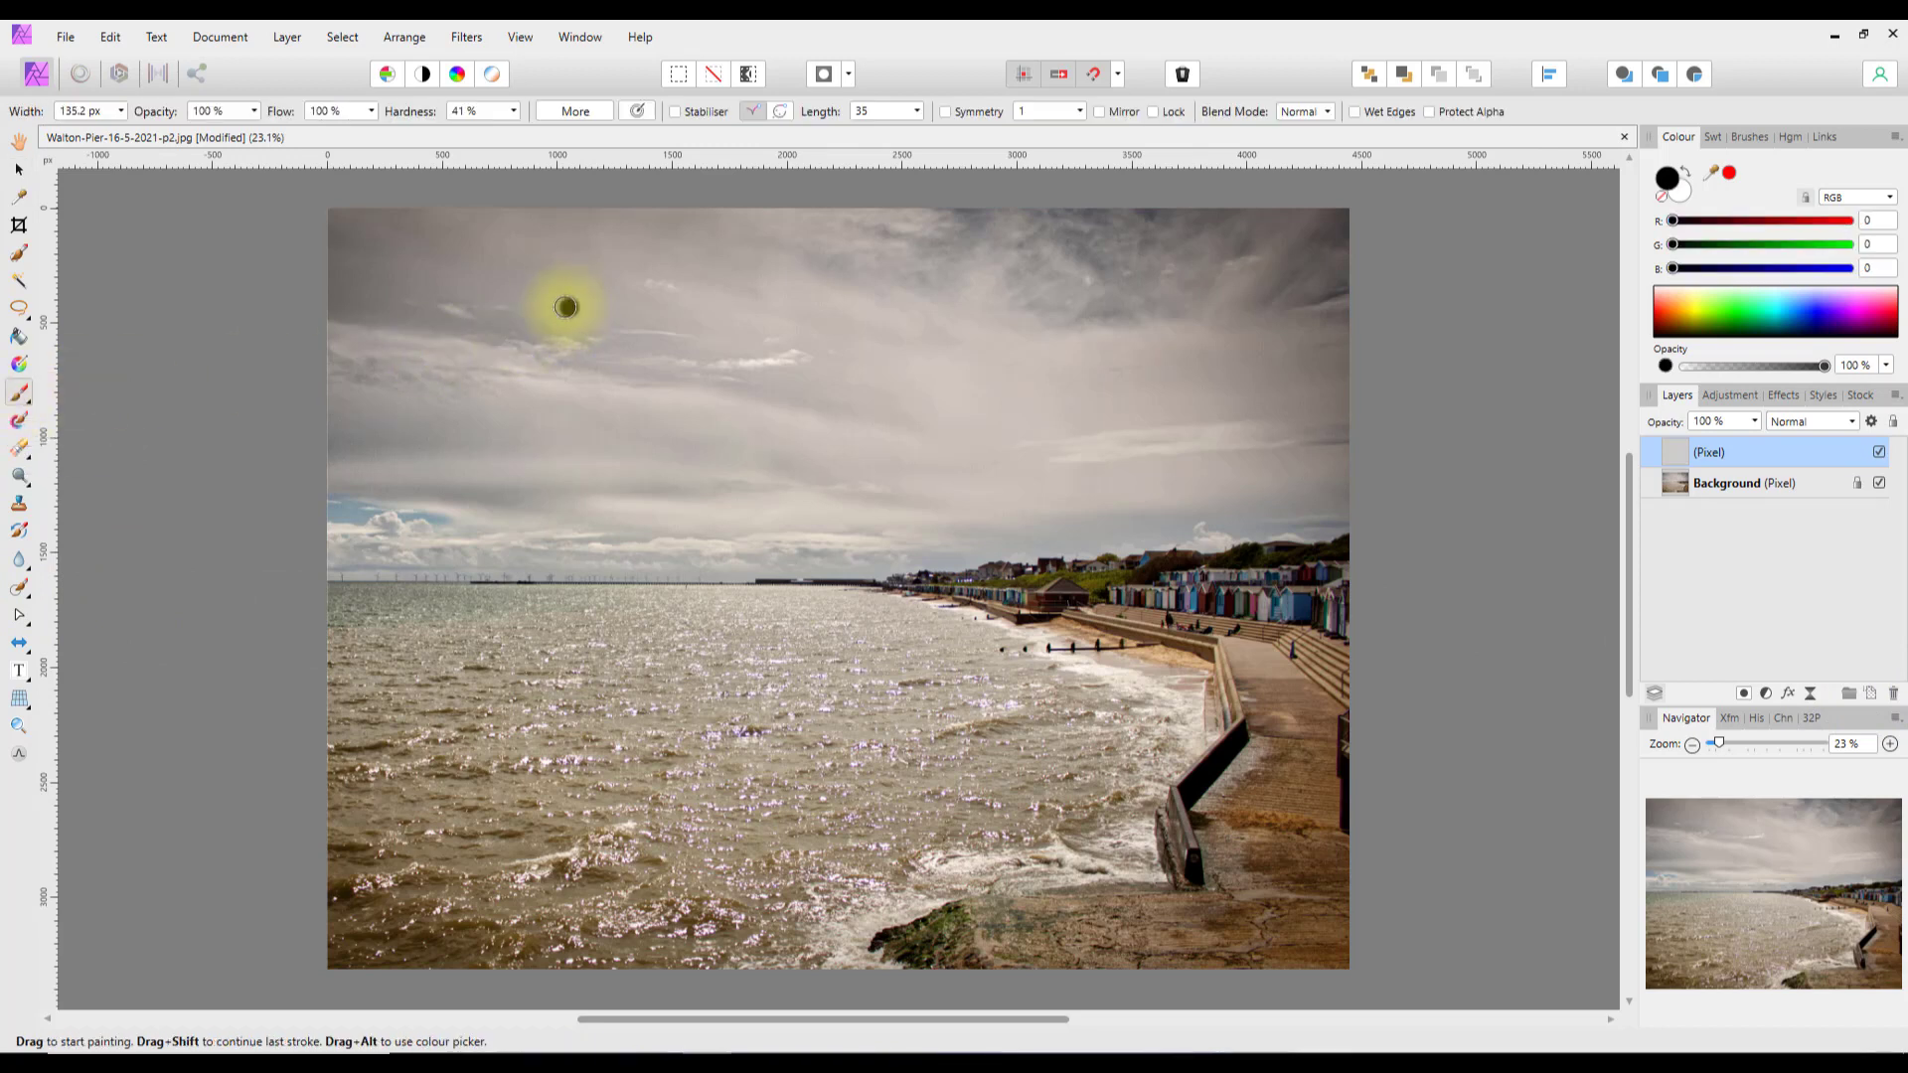
mouse_move(533, 299)
left_mouse_down()
mouse_move(1134, 329)
mouse_move(767, 480)
mouse_move(607, 518)
mouse_move(892, 584)
mouse_move(1101, 602)
mouse_move(843, 721)
mouse_move(437, 744)
mouse_move(559, 824)
mouse_move(869, 860)
mouse_move(1143, 849)
left_mouse_up()
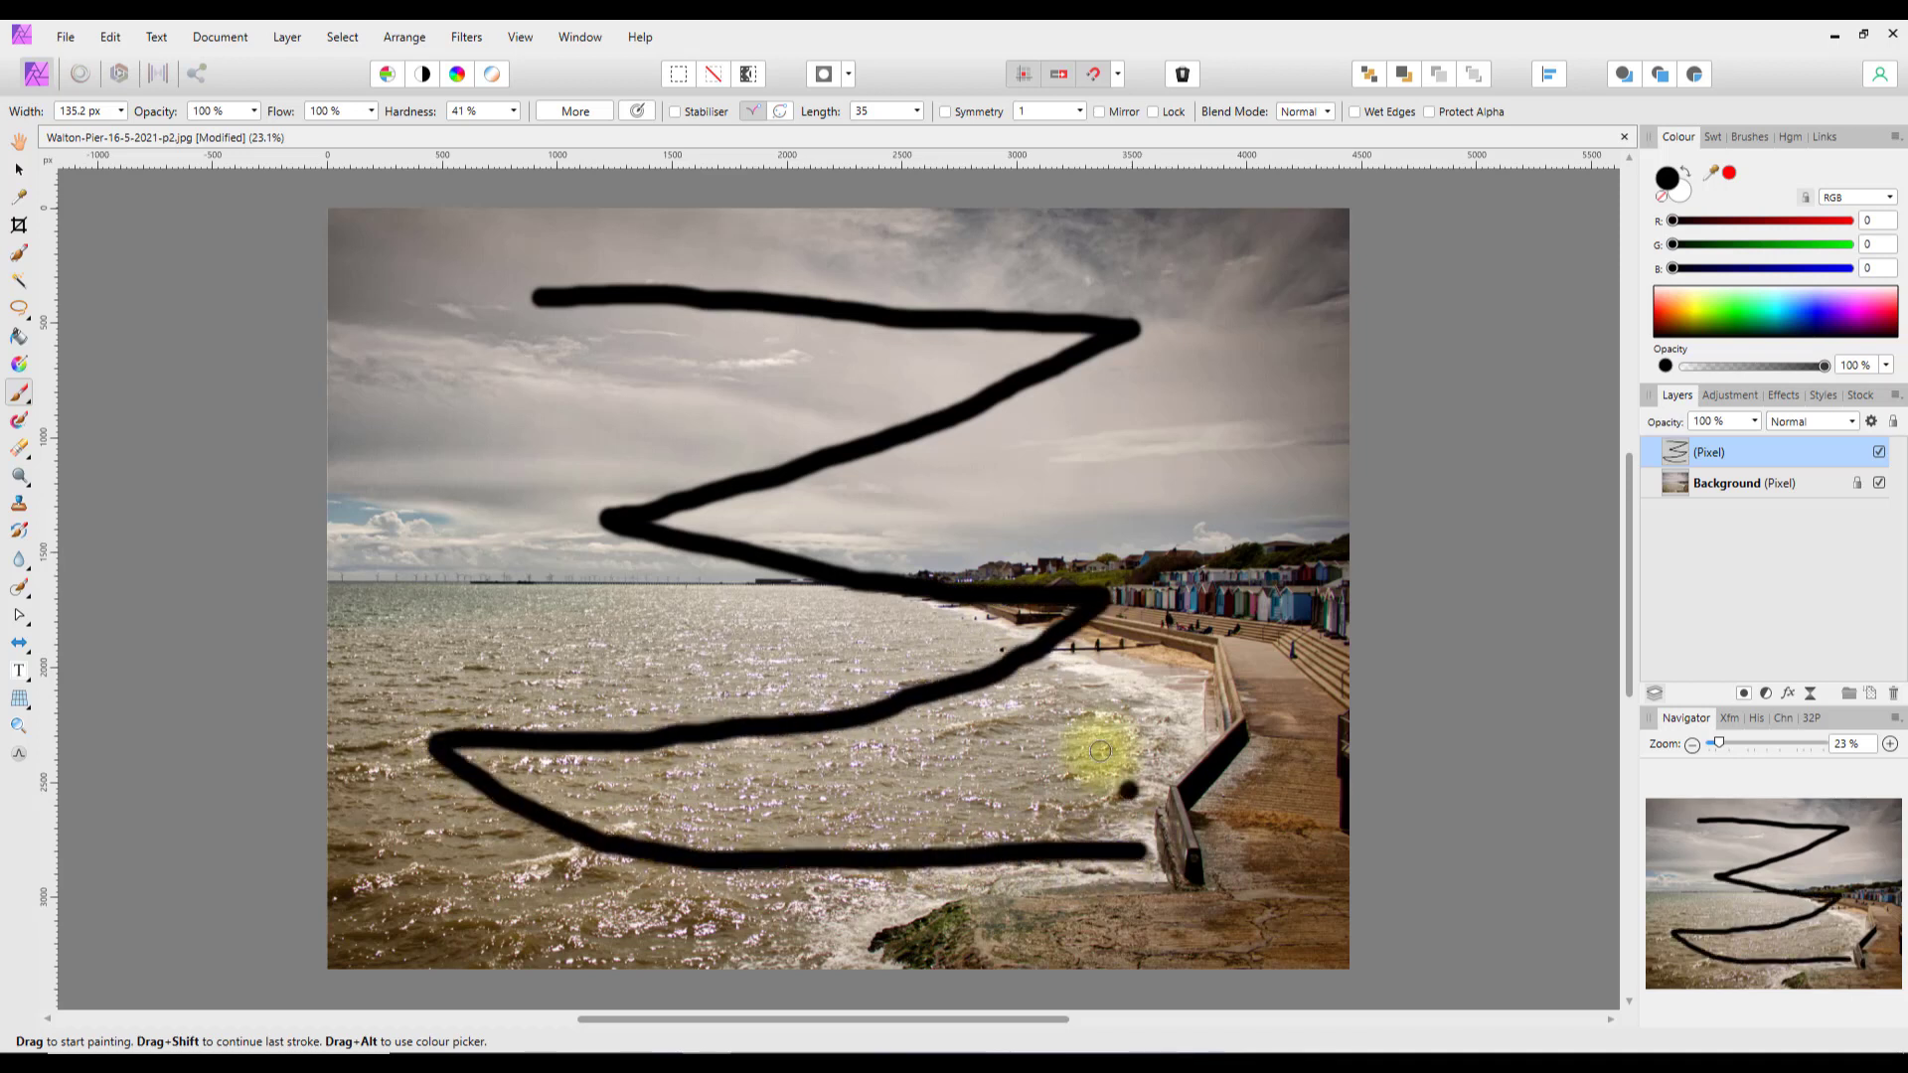
left_click(18, 169)
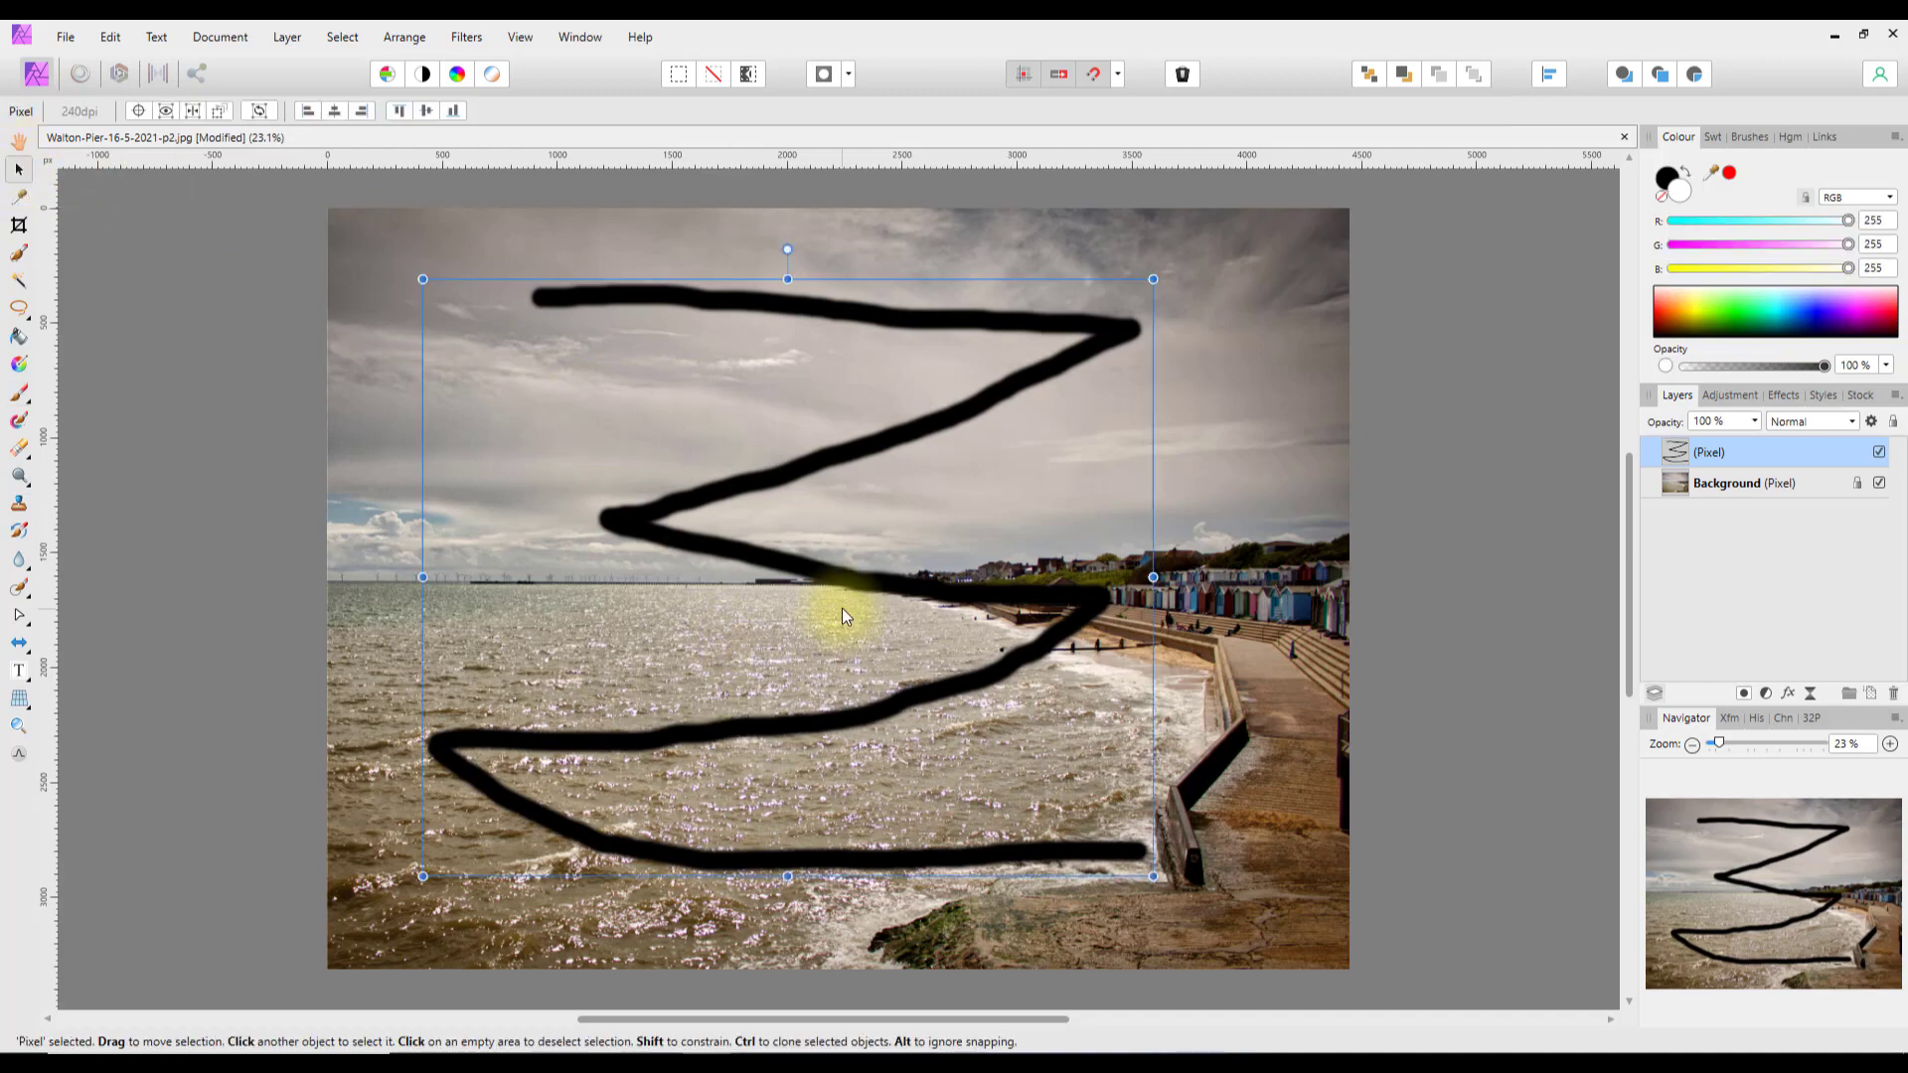
mouse_move(843, 608)
left_mouse_down()
mouse_move(791, 571)
mouse_move(1045, 718)
mouse_move(933, 614)
mouse_move(1220, 738)
mouse_move(1528, 650)
mouse_move(1605, 651)
mouse_move(779, 639)
mouse_move(844, 627)
mouse_move(849, 648)
mouse_move(713, 580)
mouse_move(857, 581)
mouse_move(816, 584)
left_mouse_up()
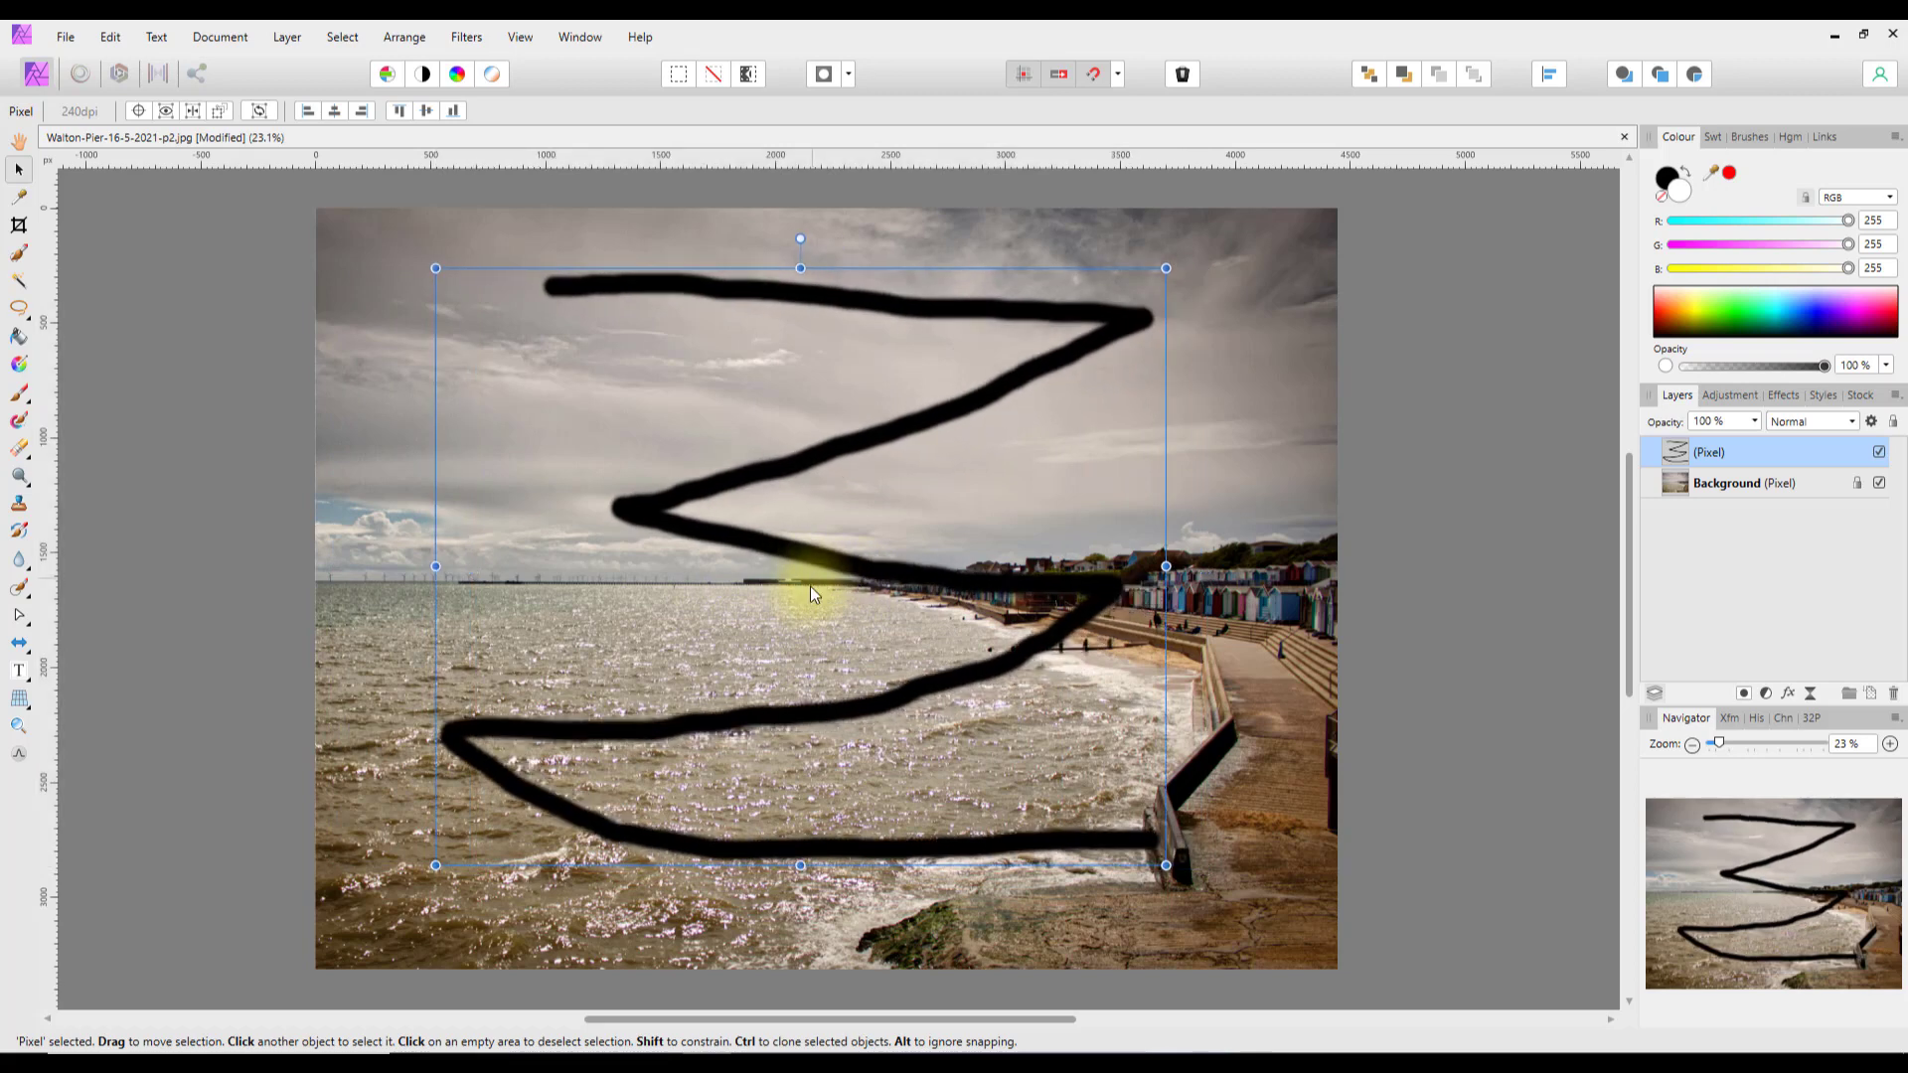
- Toggle the visibility of the zigzag's pixel layer and delete that layer
left_click(1879, 453)
left_click(1880, 452)
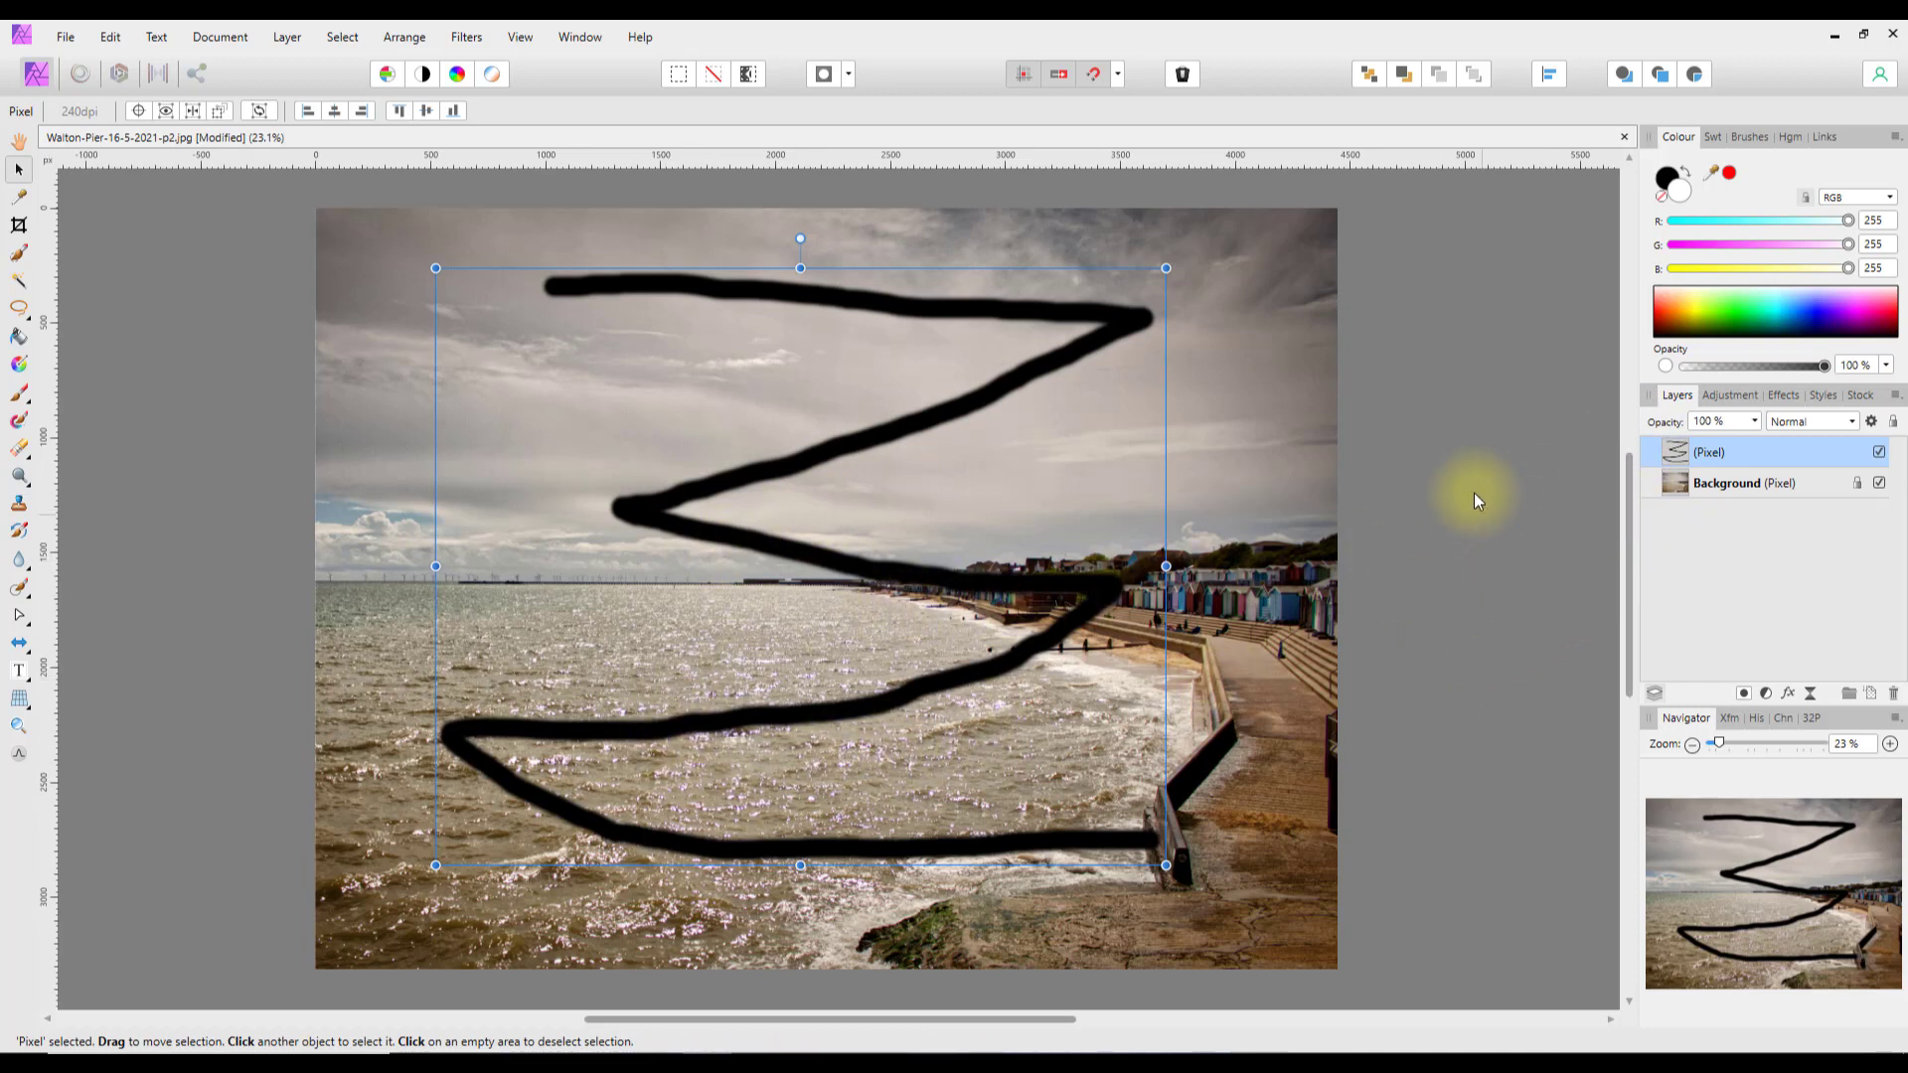
left_click(1879, 452)
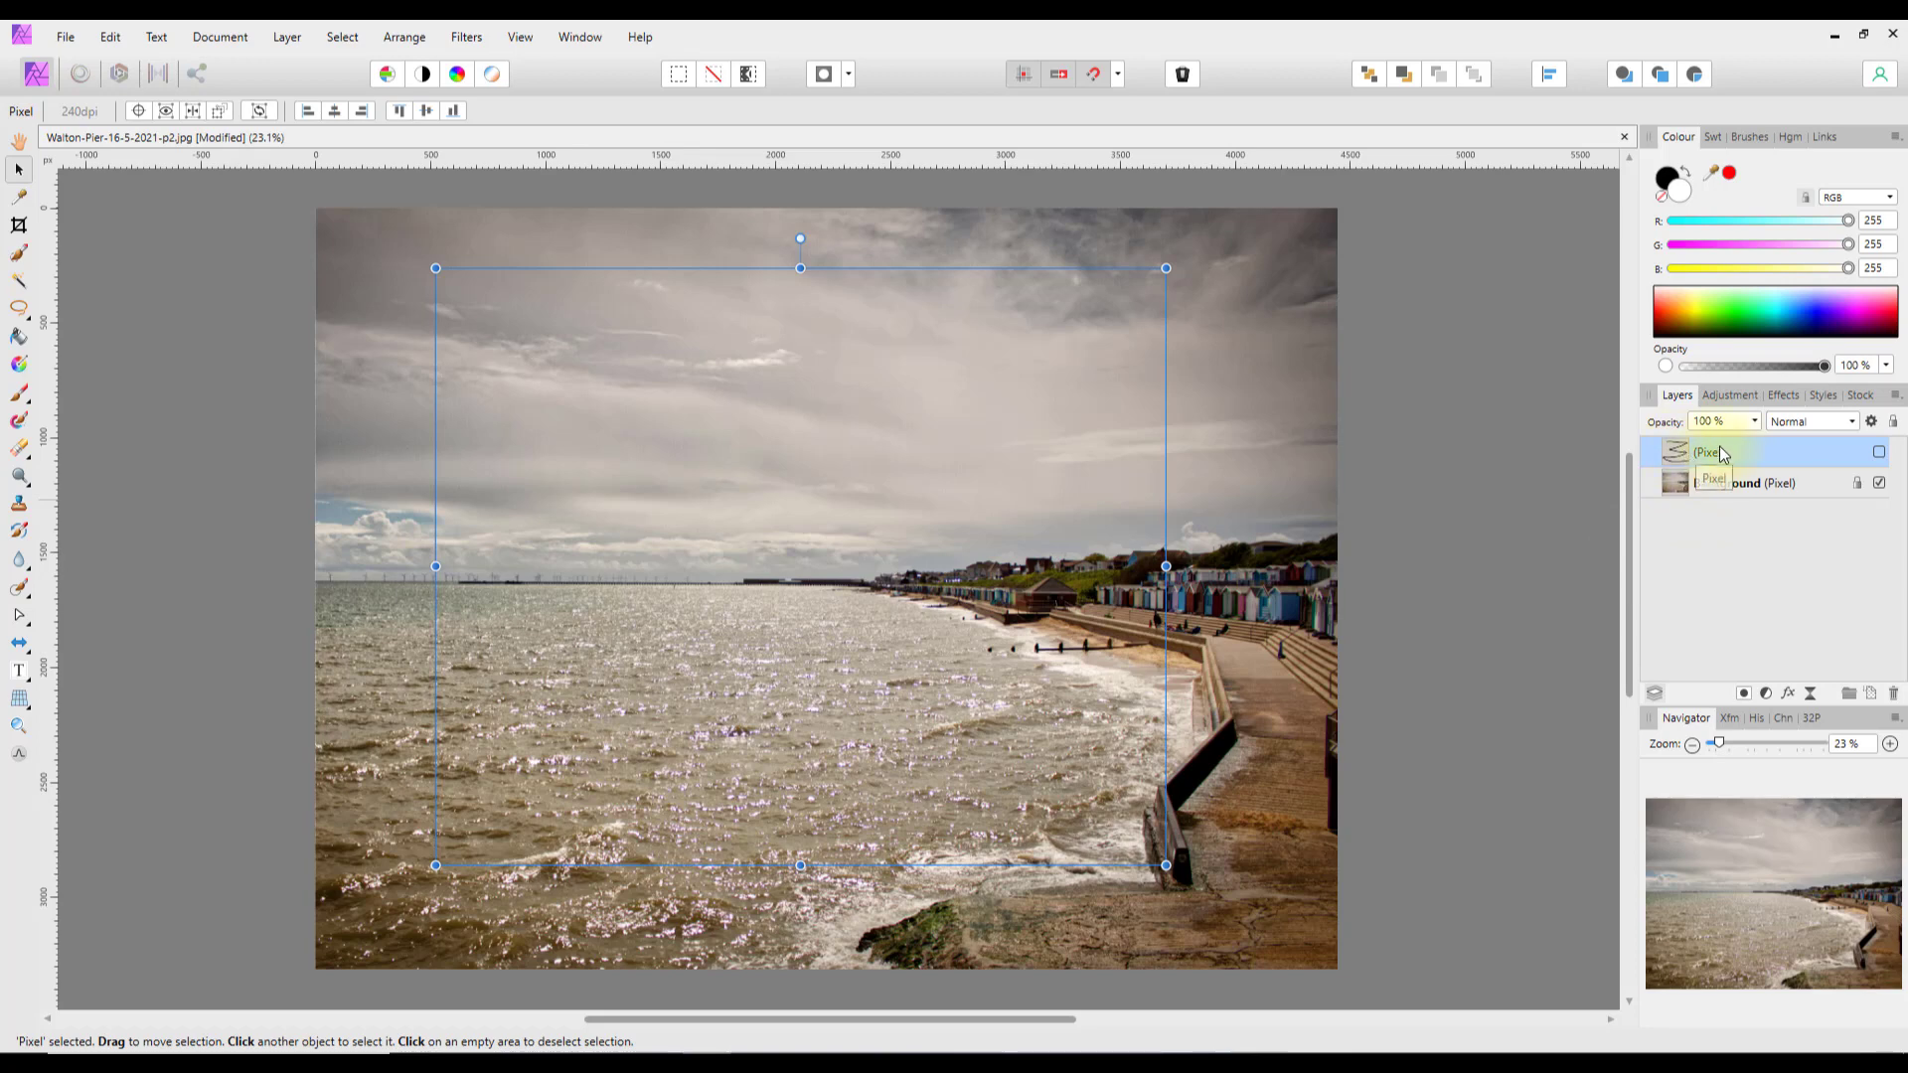
right_click(1773, 451)
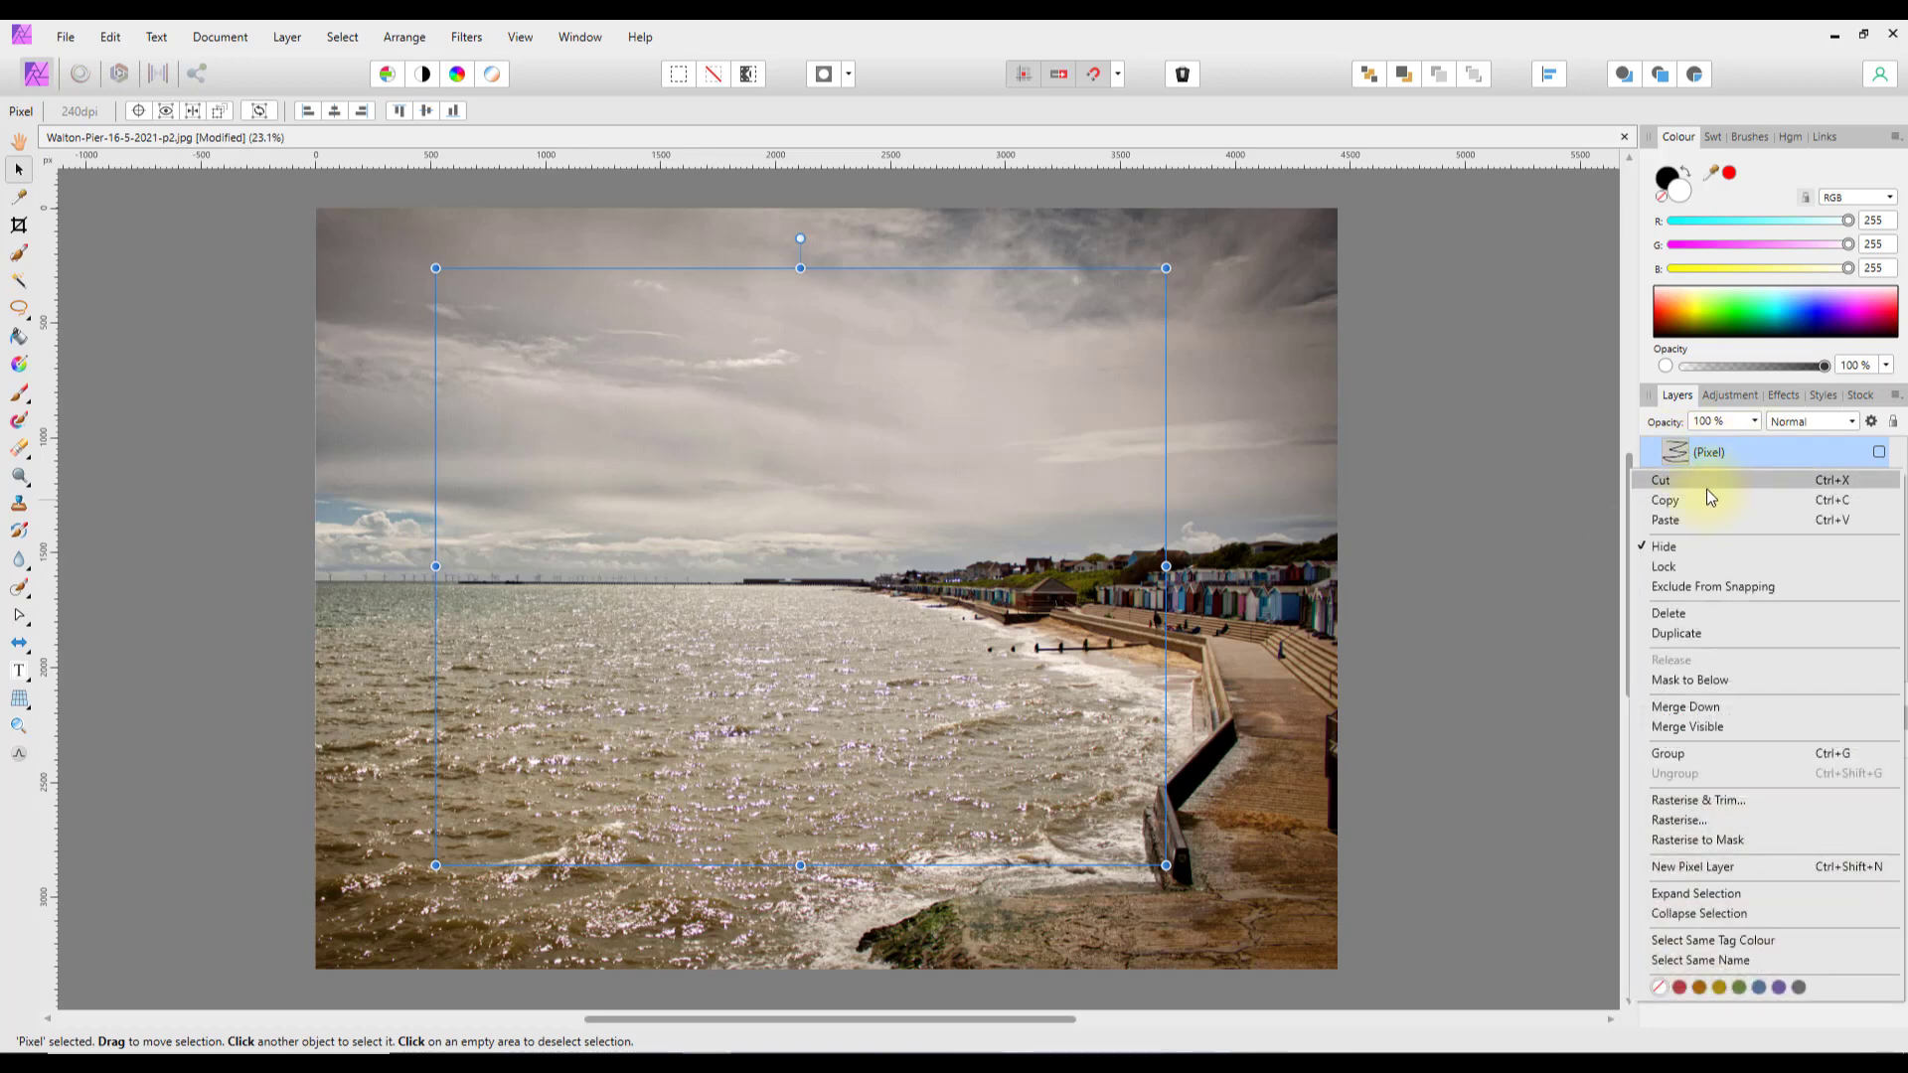
left_click(1672, 617)
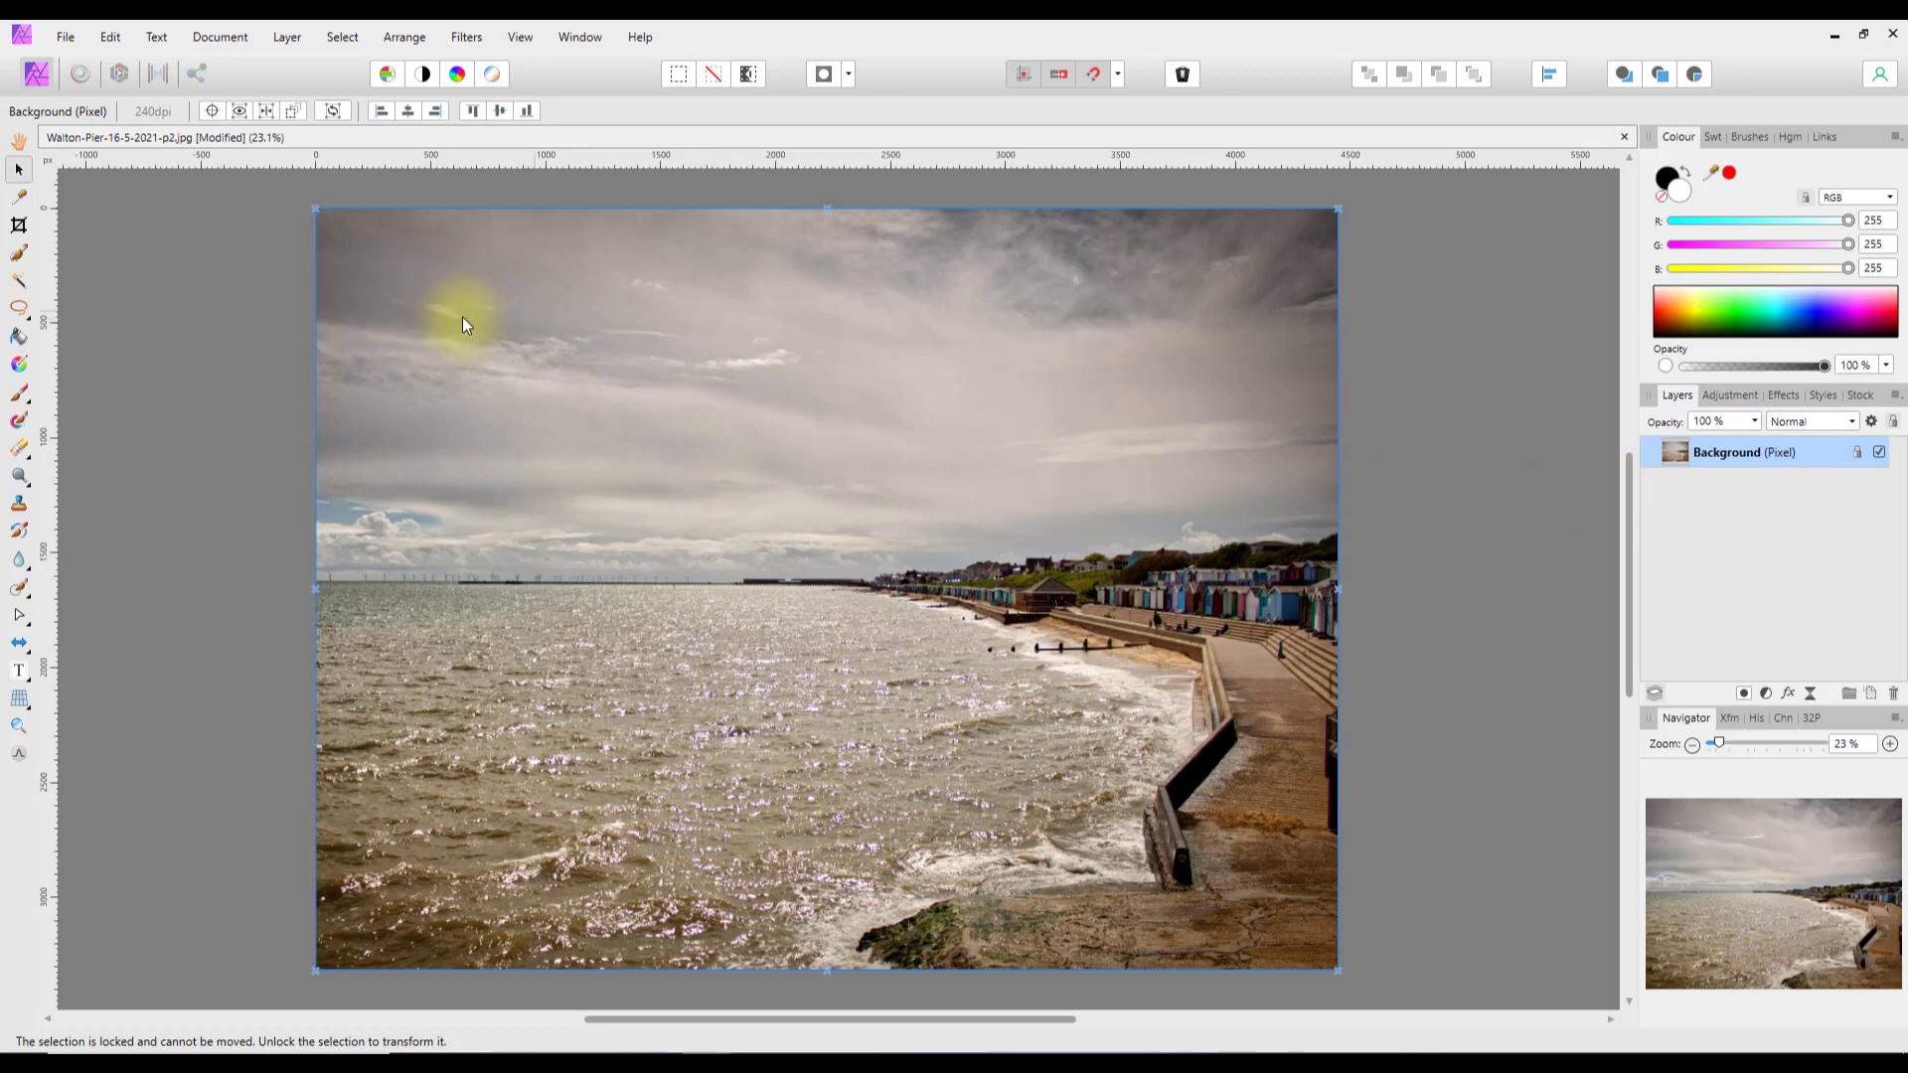
- Duplicate the Background layer and toggle the visibility of the copy and the original to compare them
left_click(287, 38)
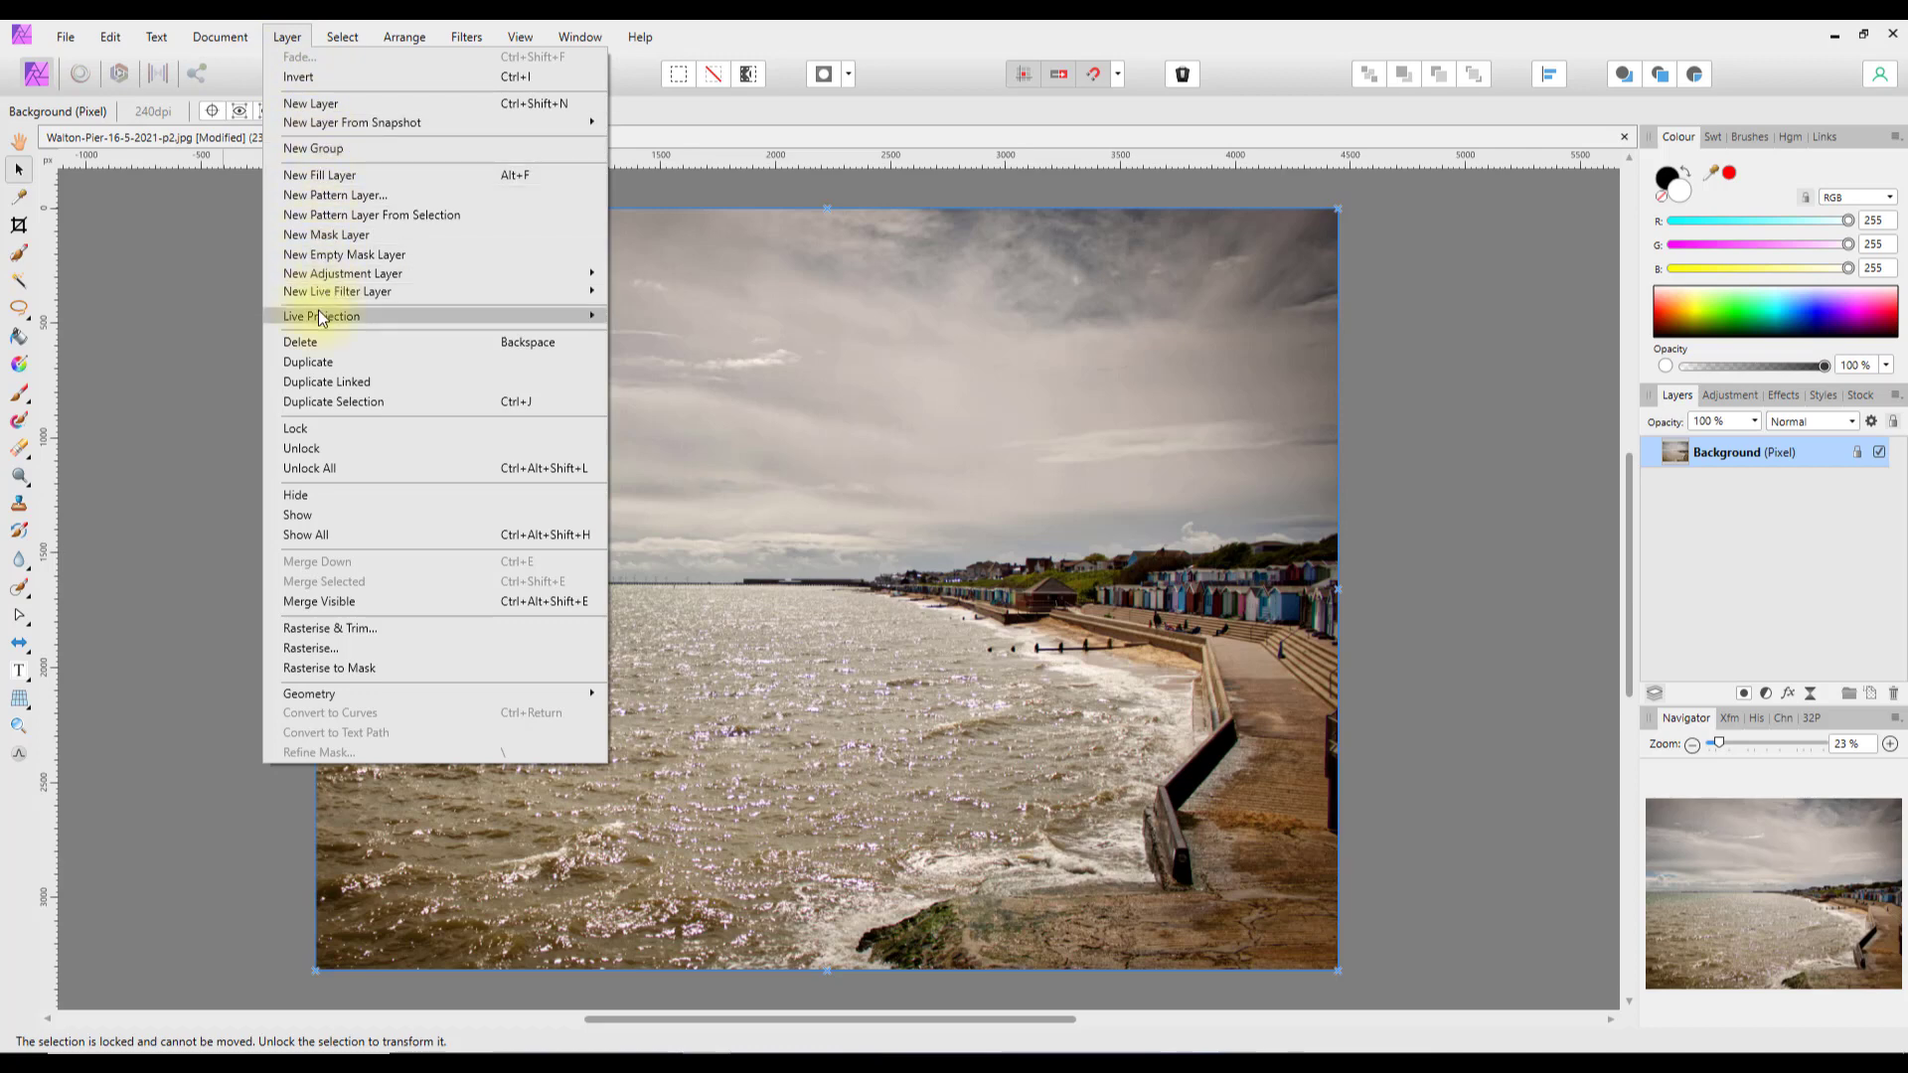
left_click(308, 365)
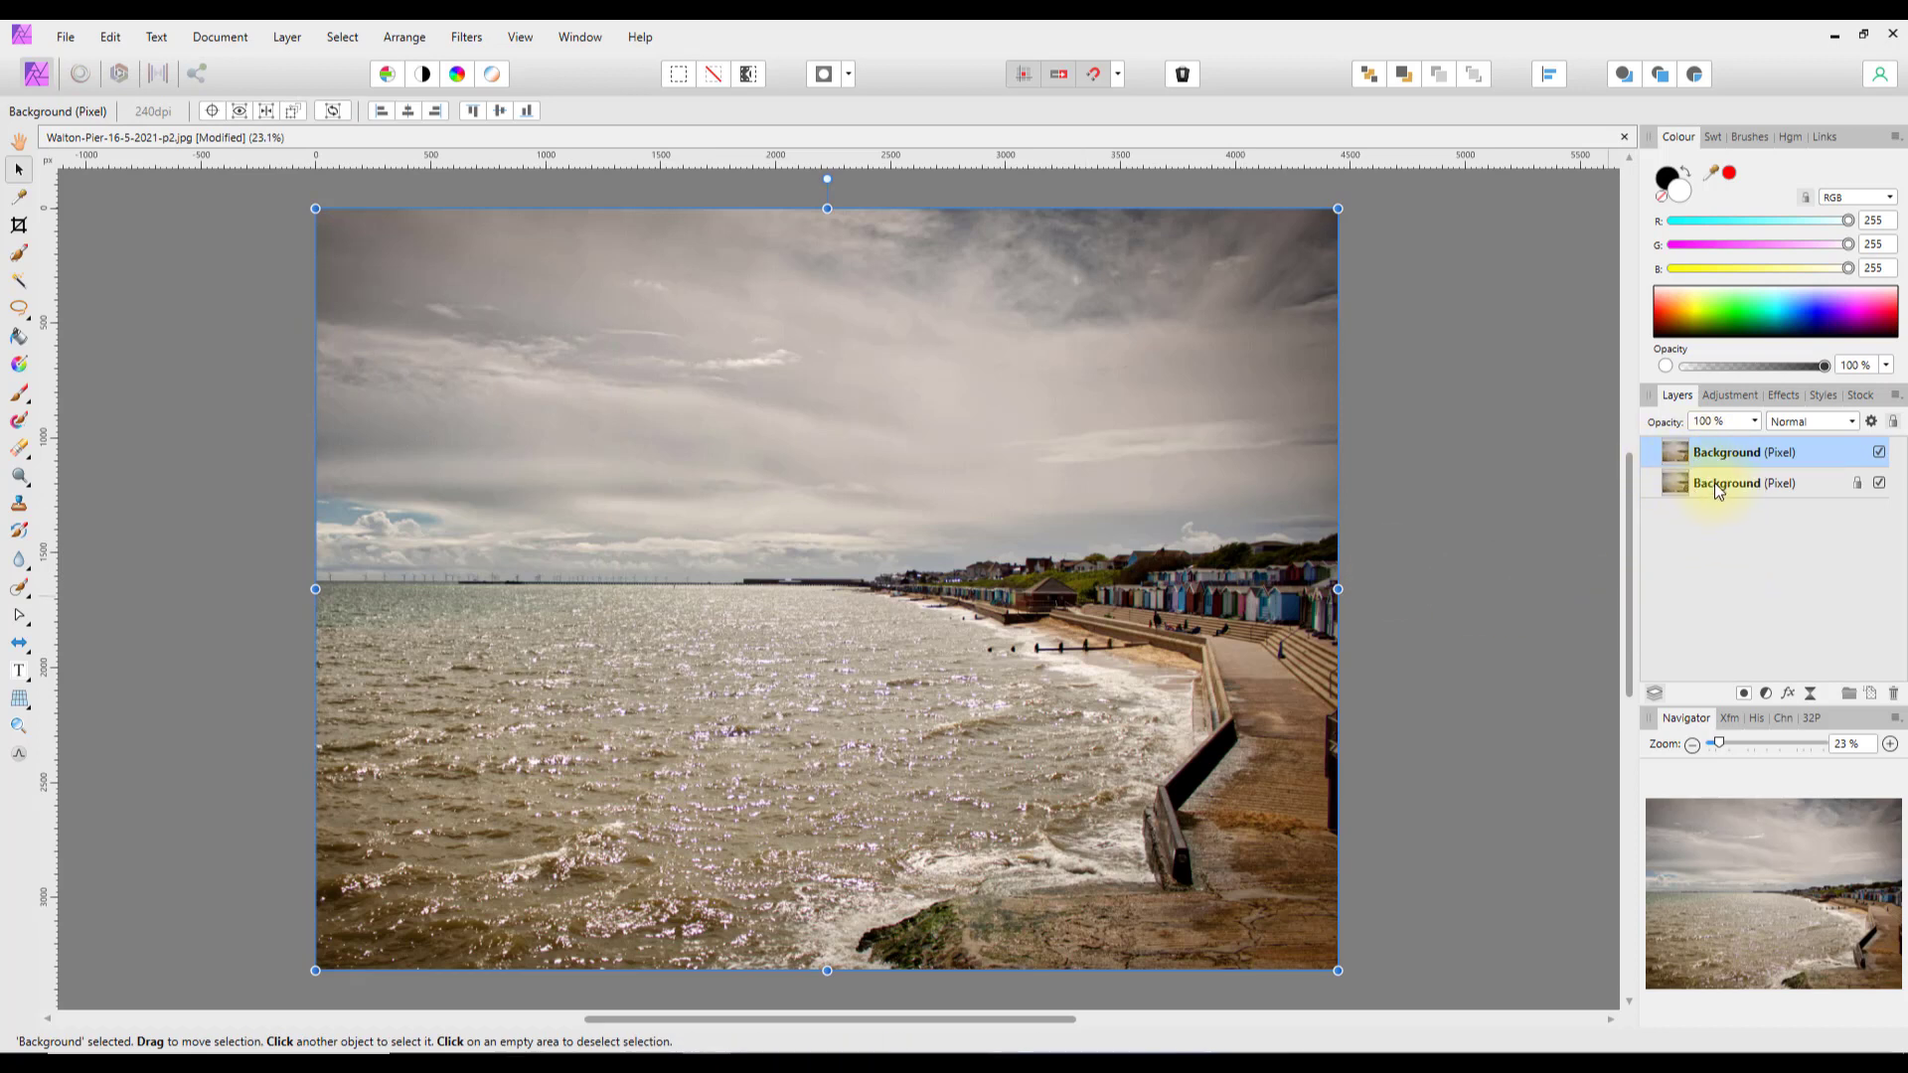
left_click(1879, 452)
left_click(1879, 483)
left_click(1879, 453)
- Make three more duplicates of the topmost Background copy
left_click(288, 38)
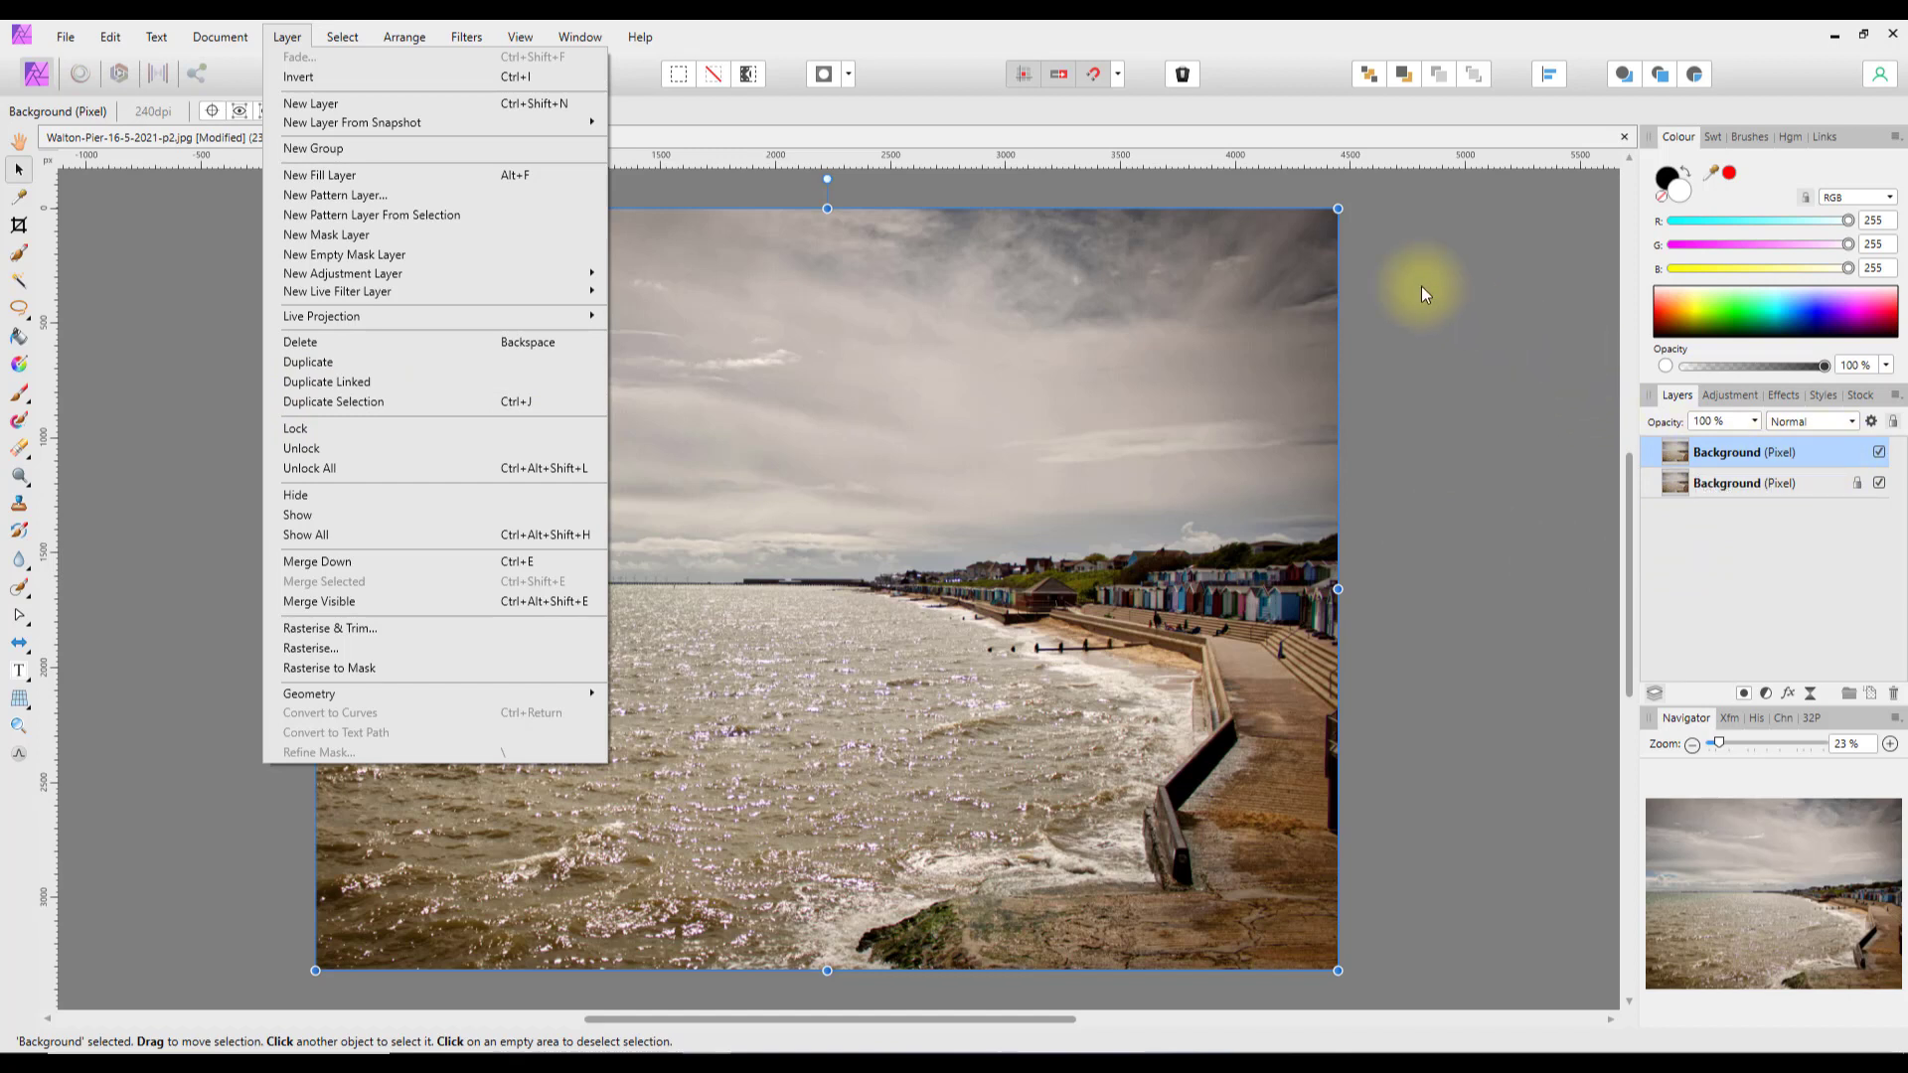
left_click(342, 403)
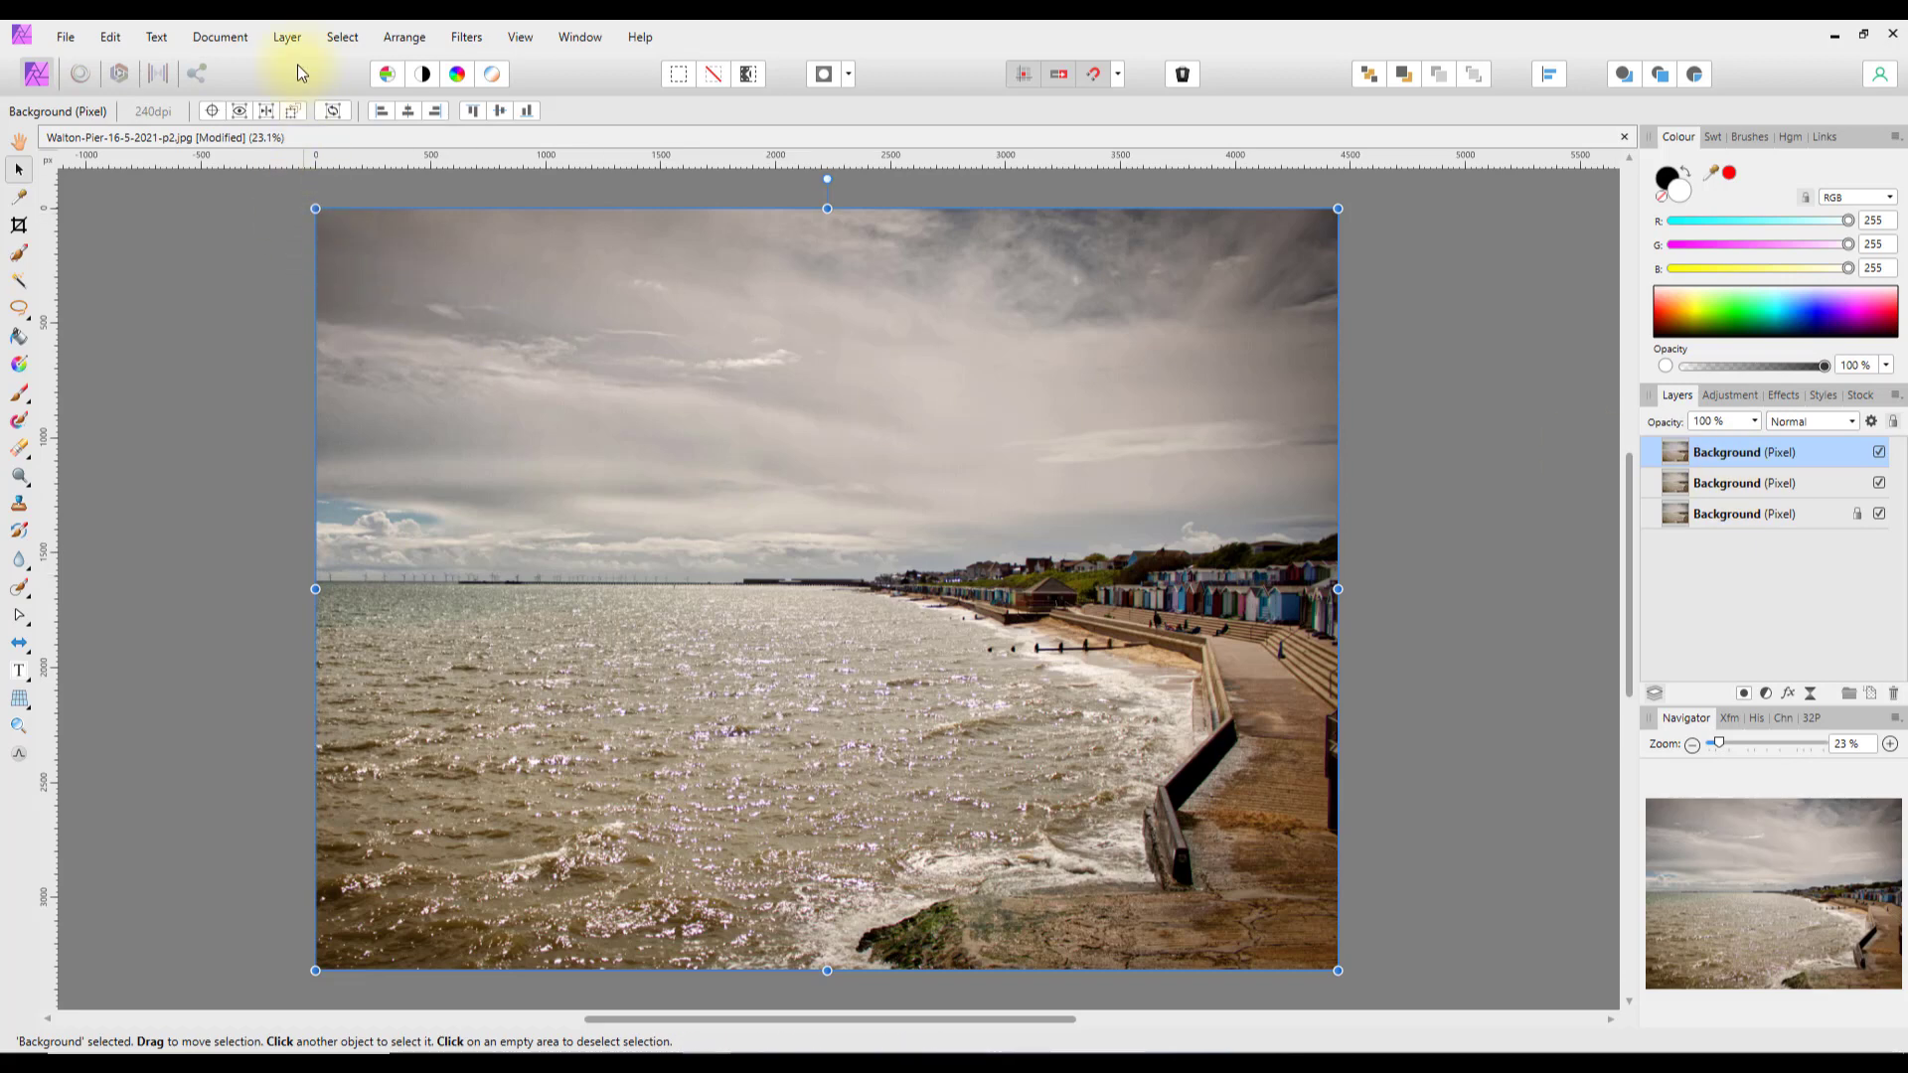
left_click(287, 37)
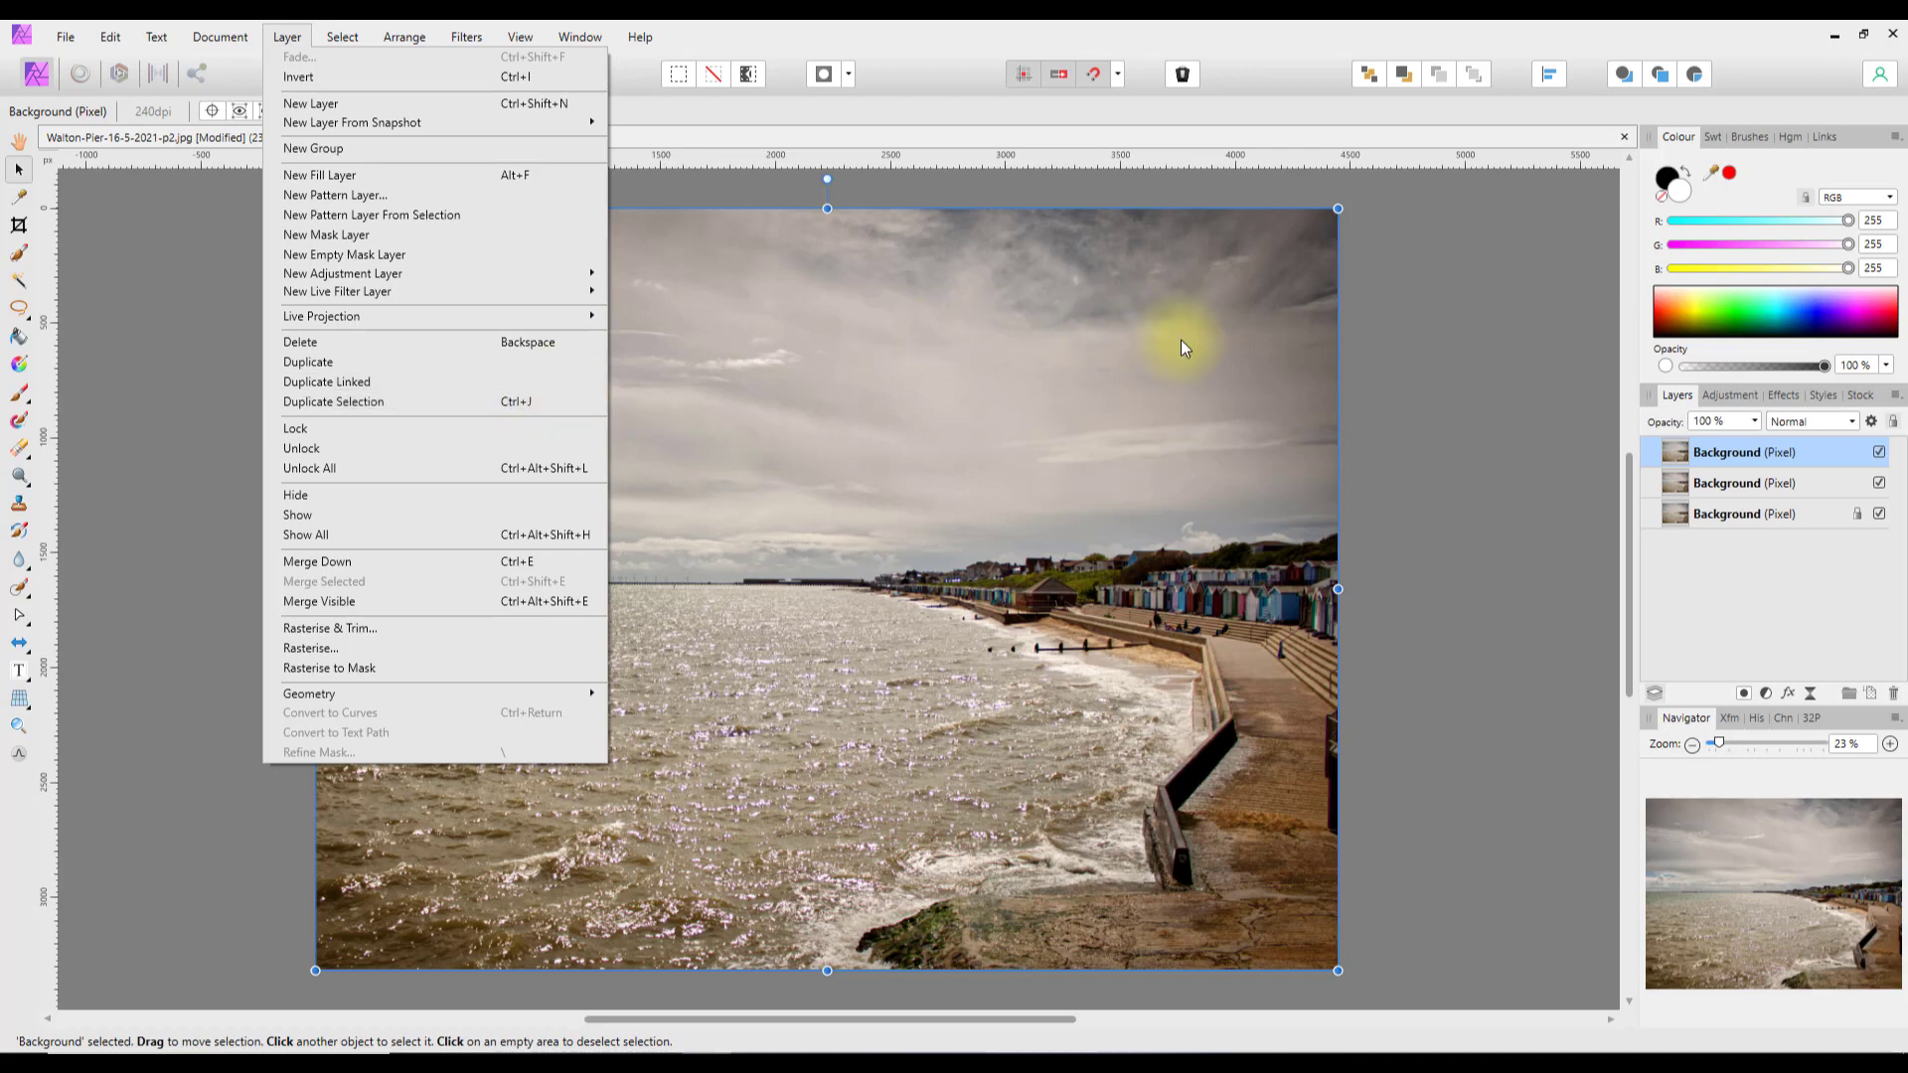
left_click(1416, 402)
left_click(1701, 454)
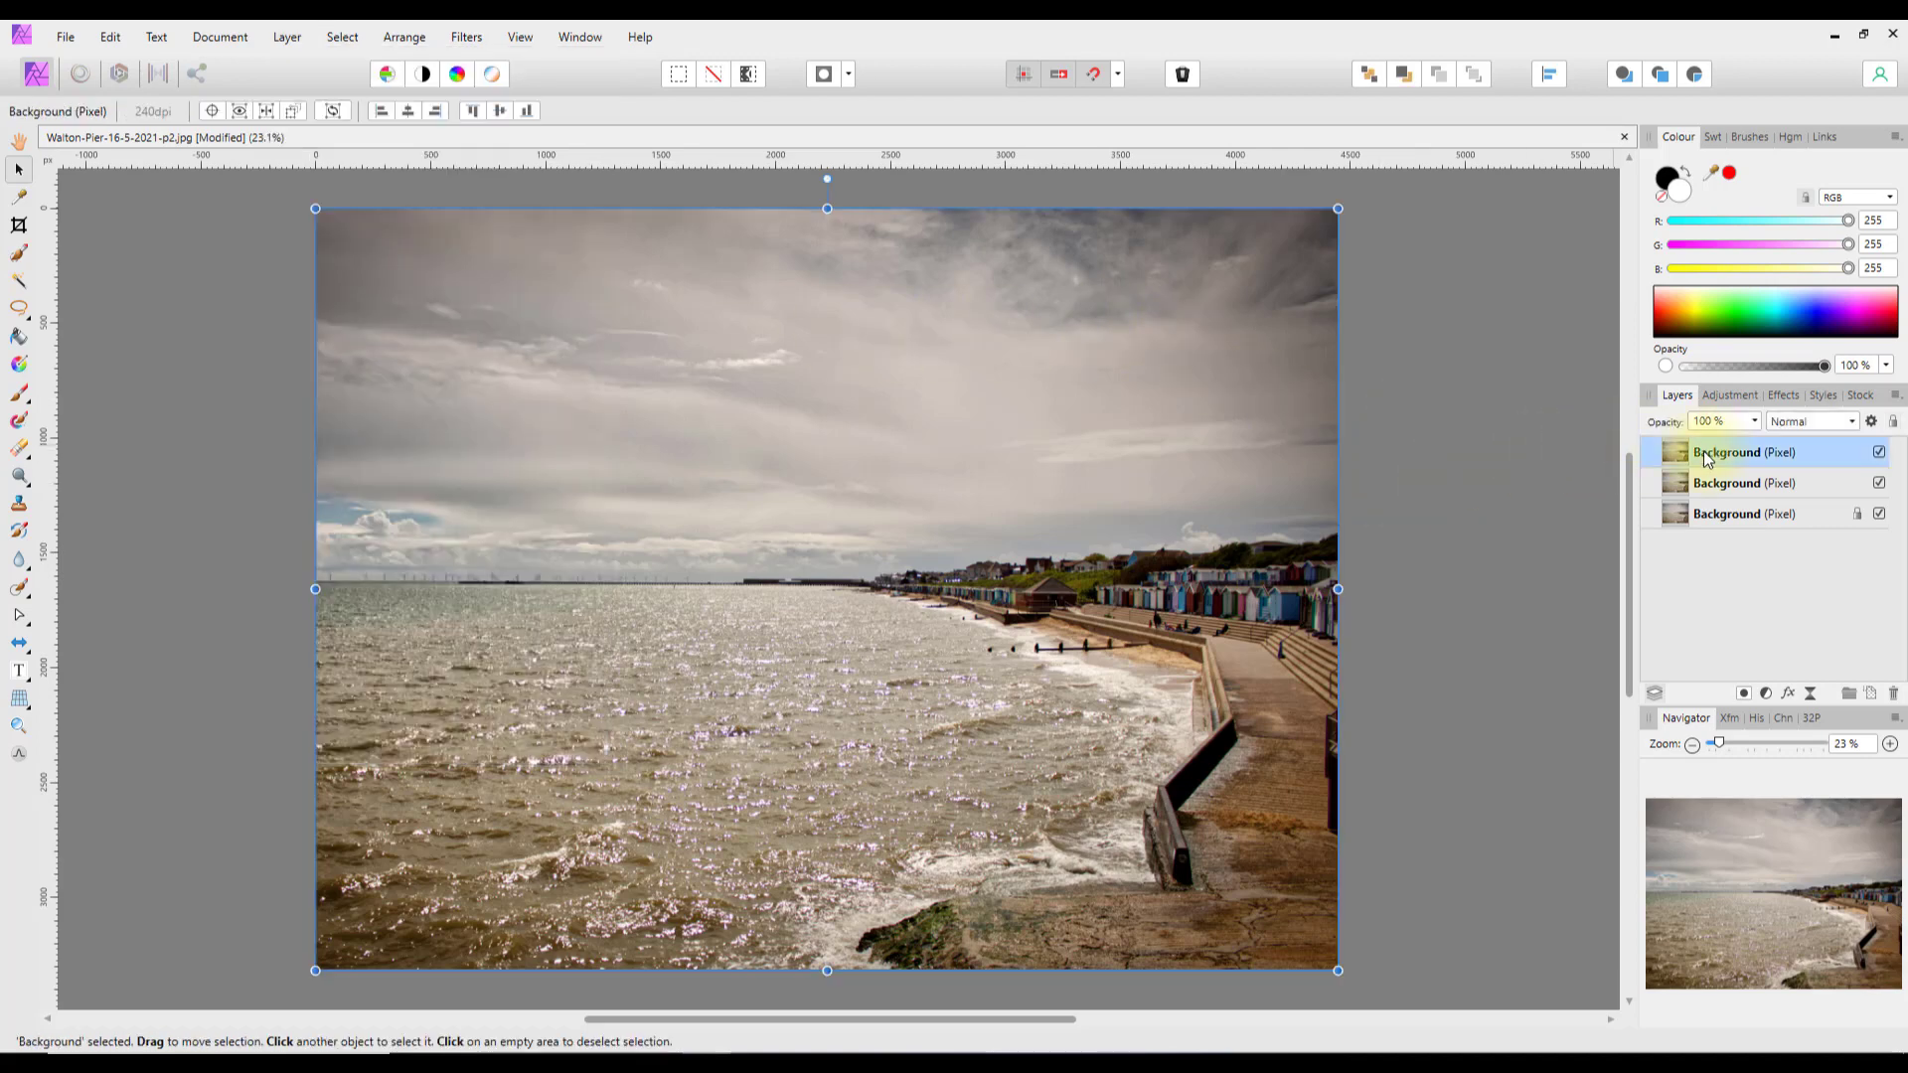
key("ctrl+j")
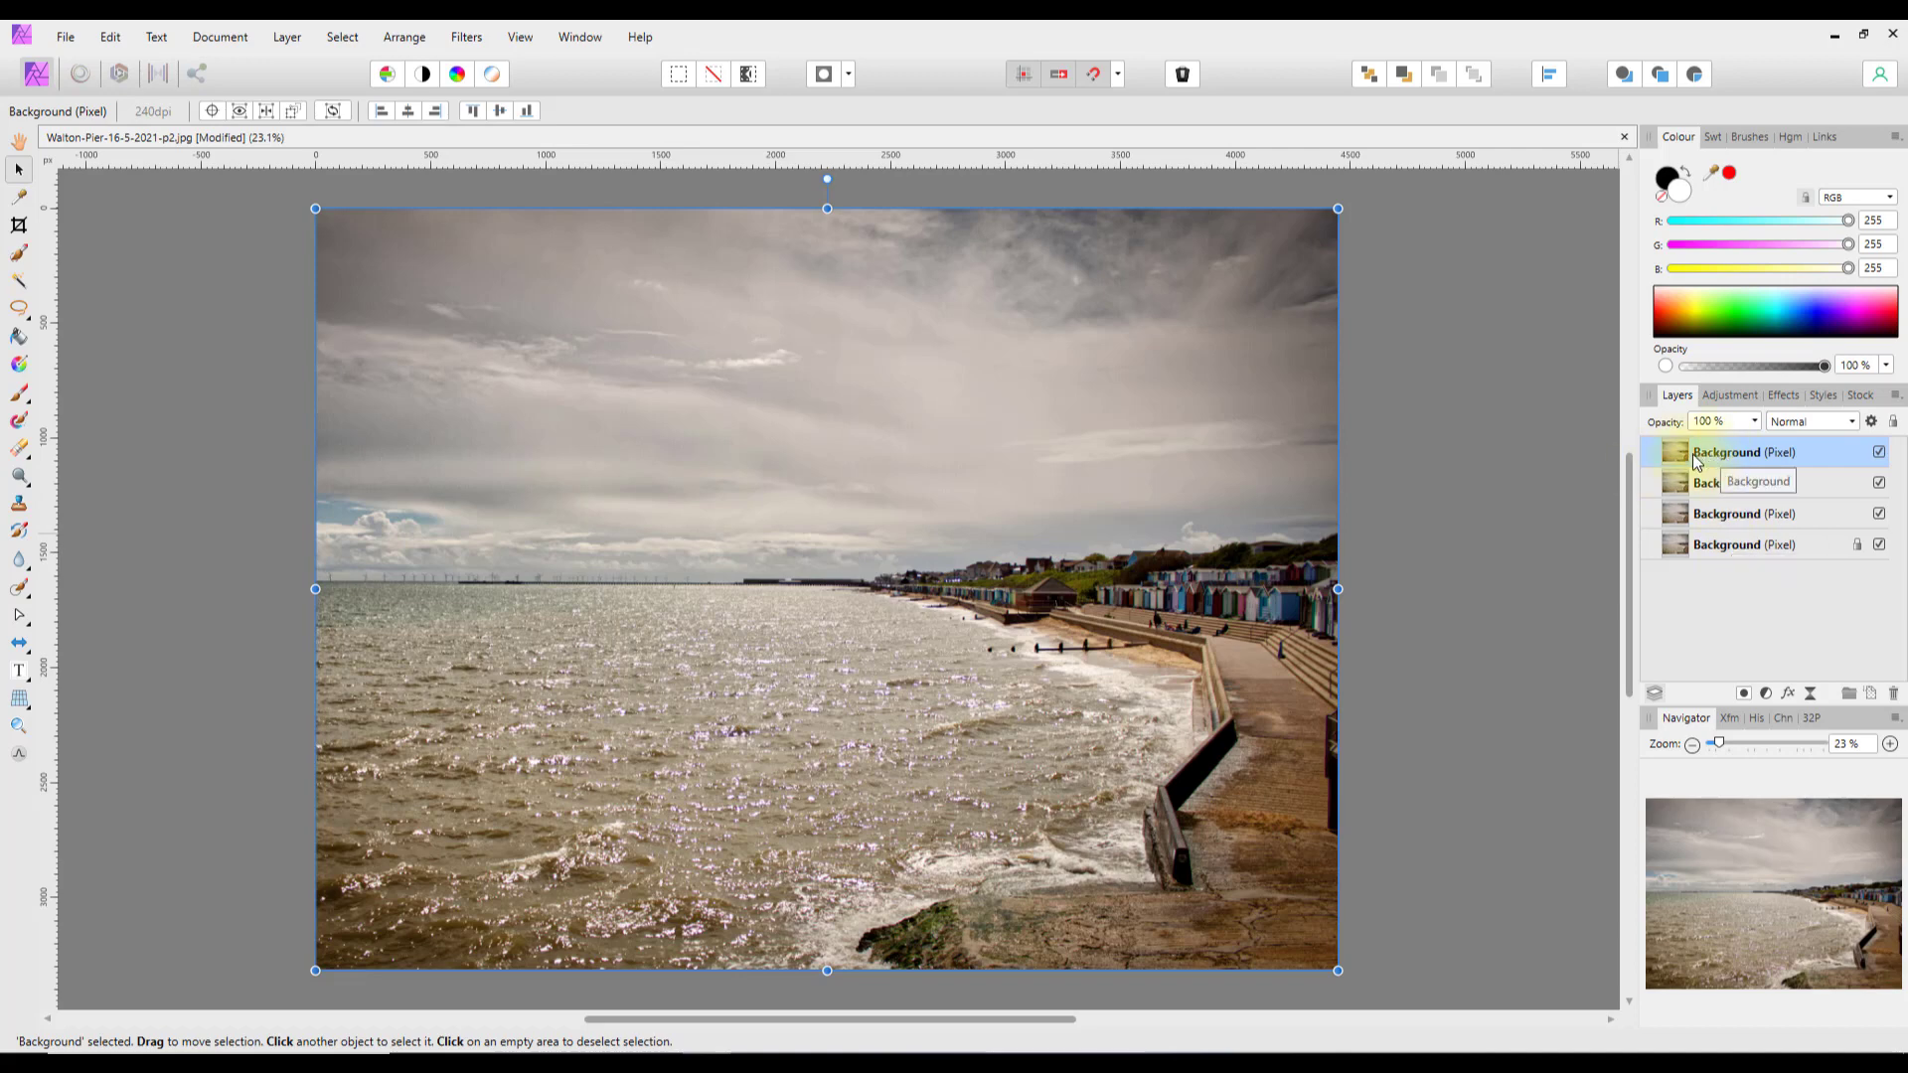
right_click(1706, 458)
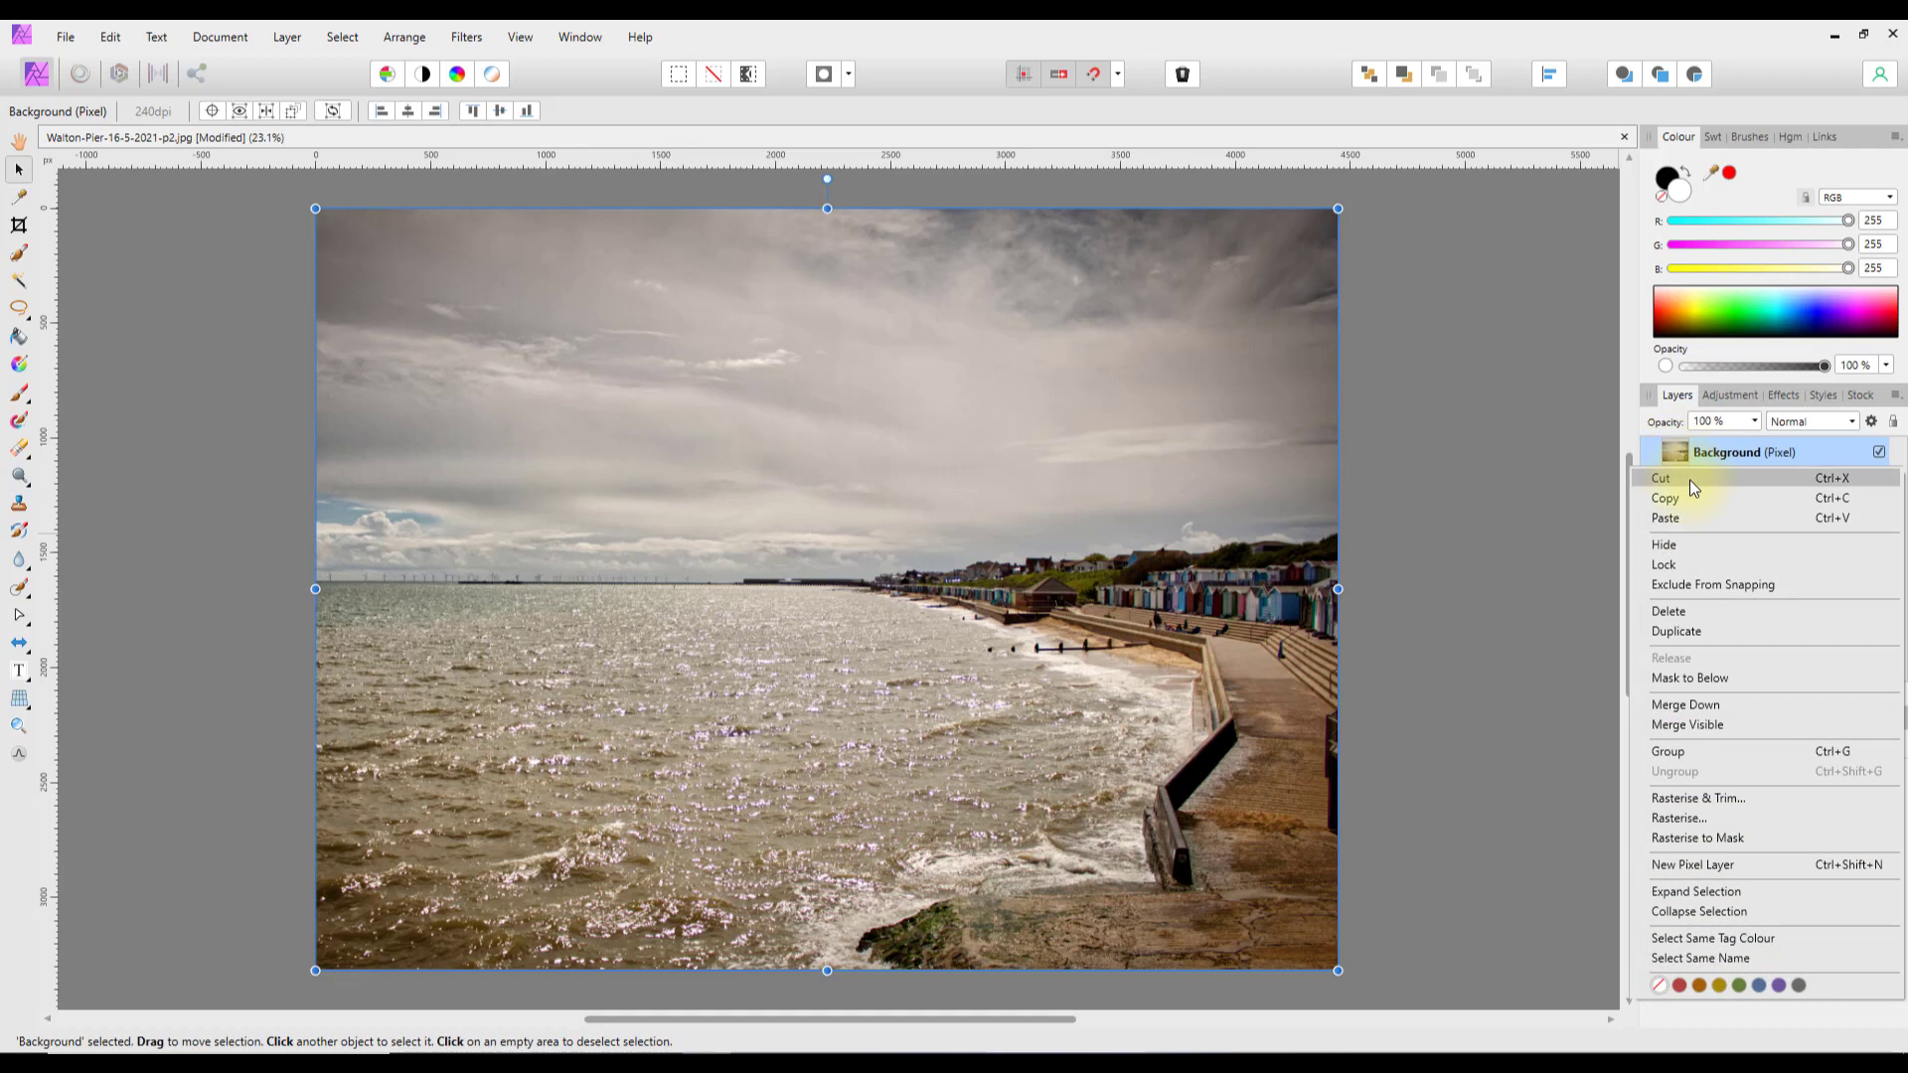
left_click(1691, 632)
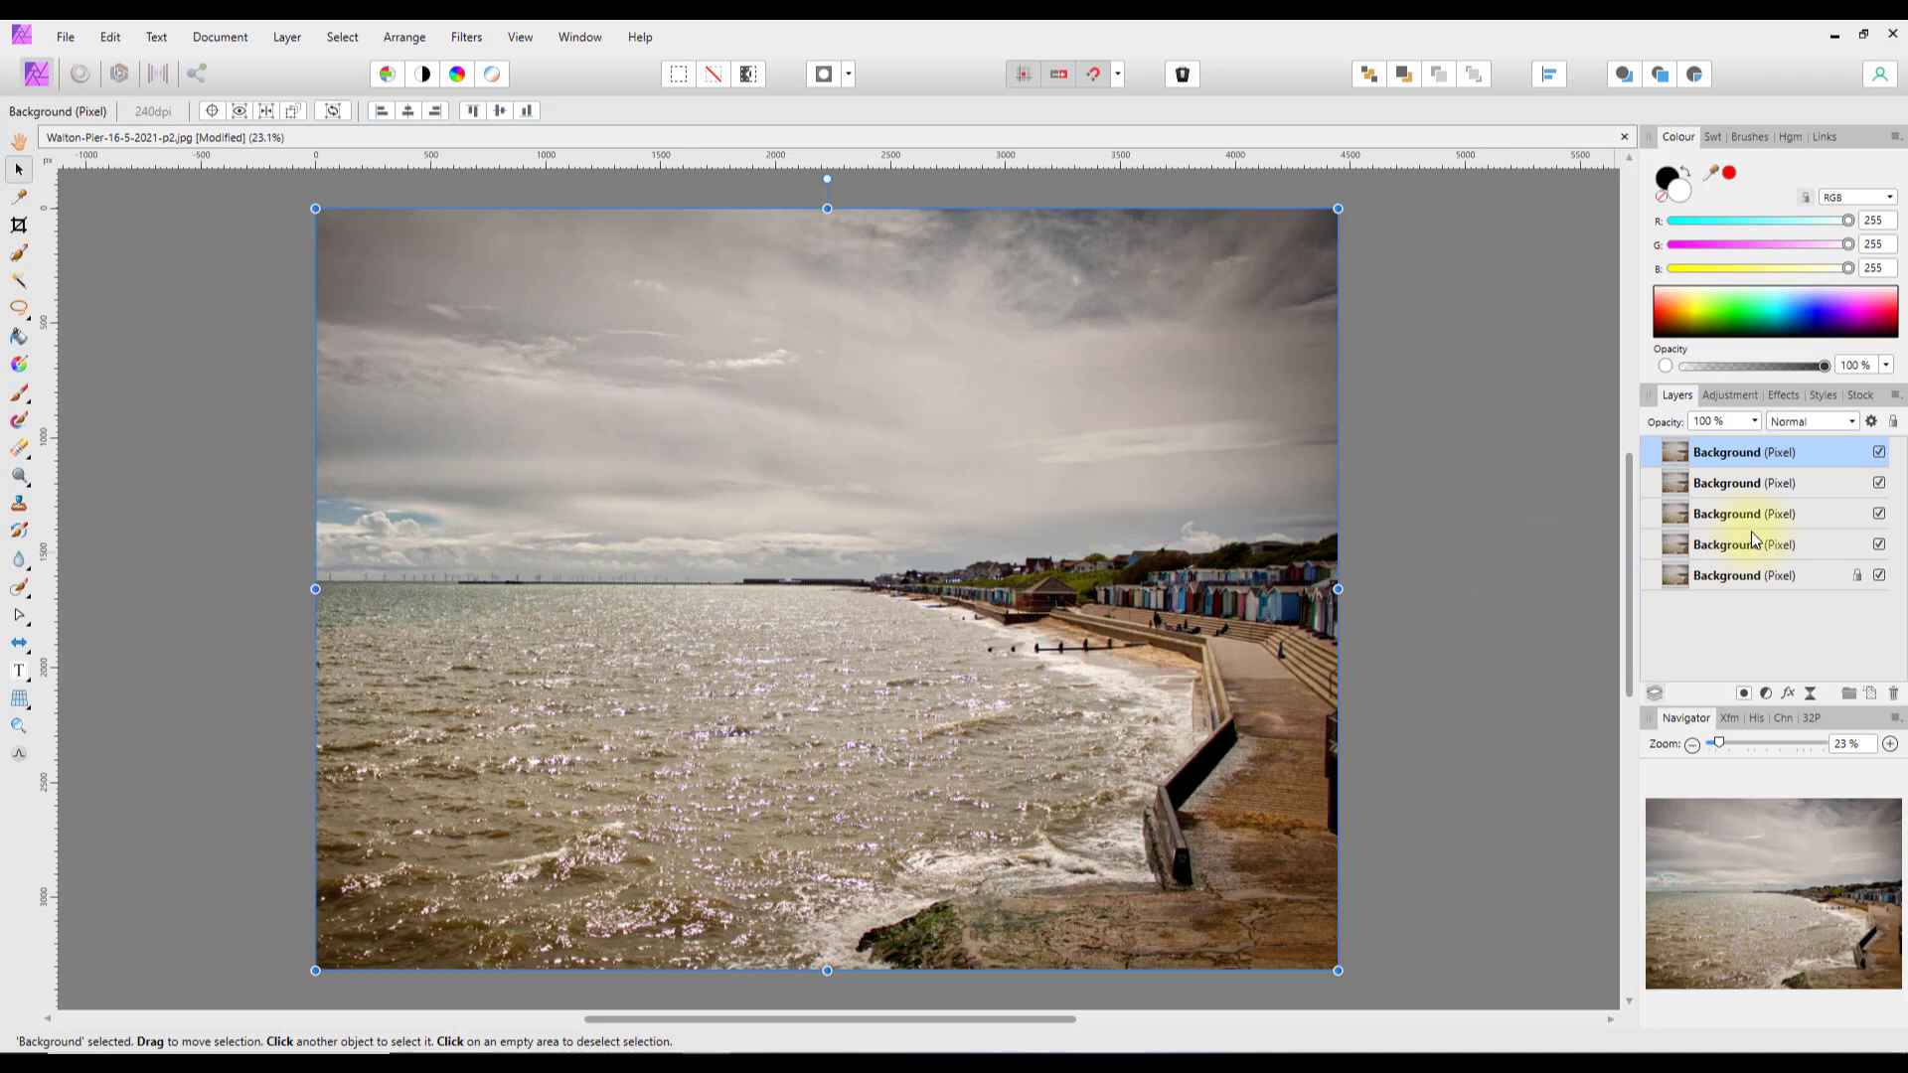
- Delete all four duplicates, keeping only the original locked Background layer
key("Delete")
key("Delete")
key("Delete")
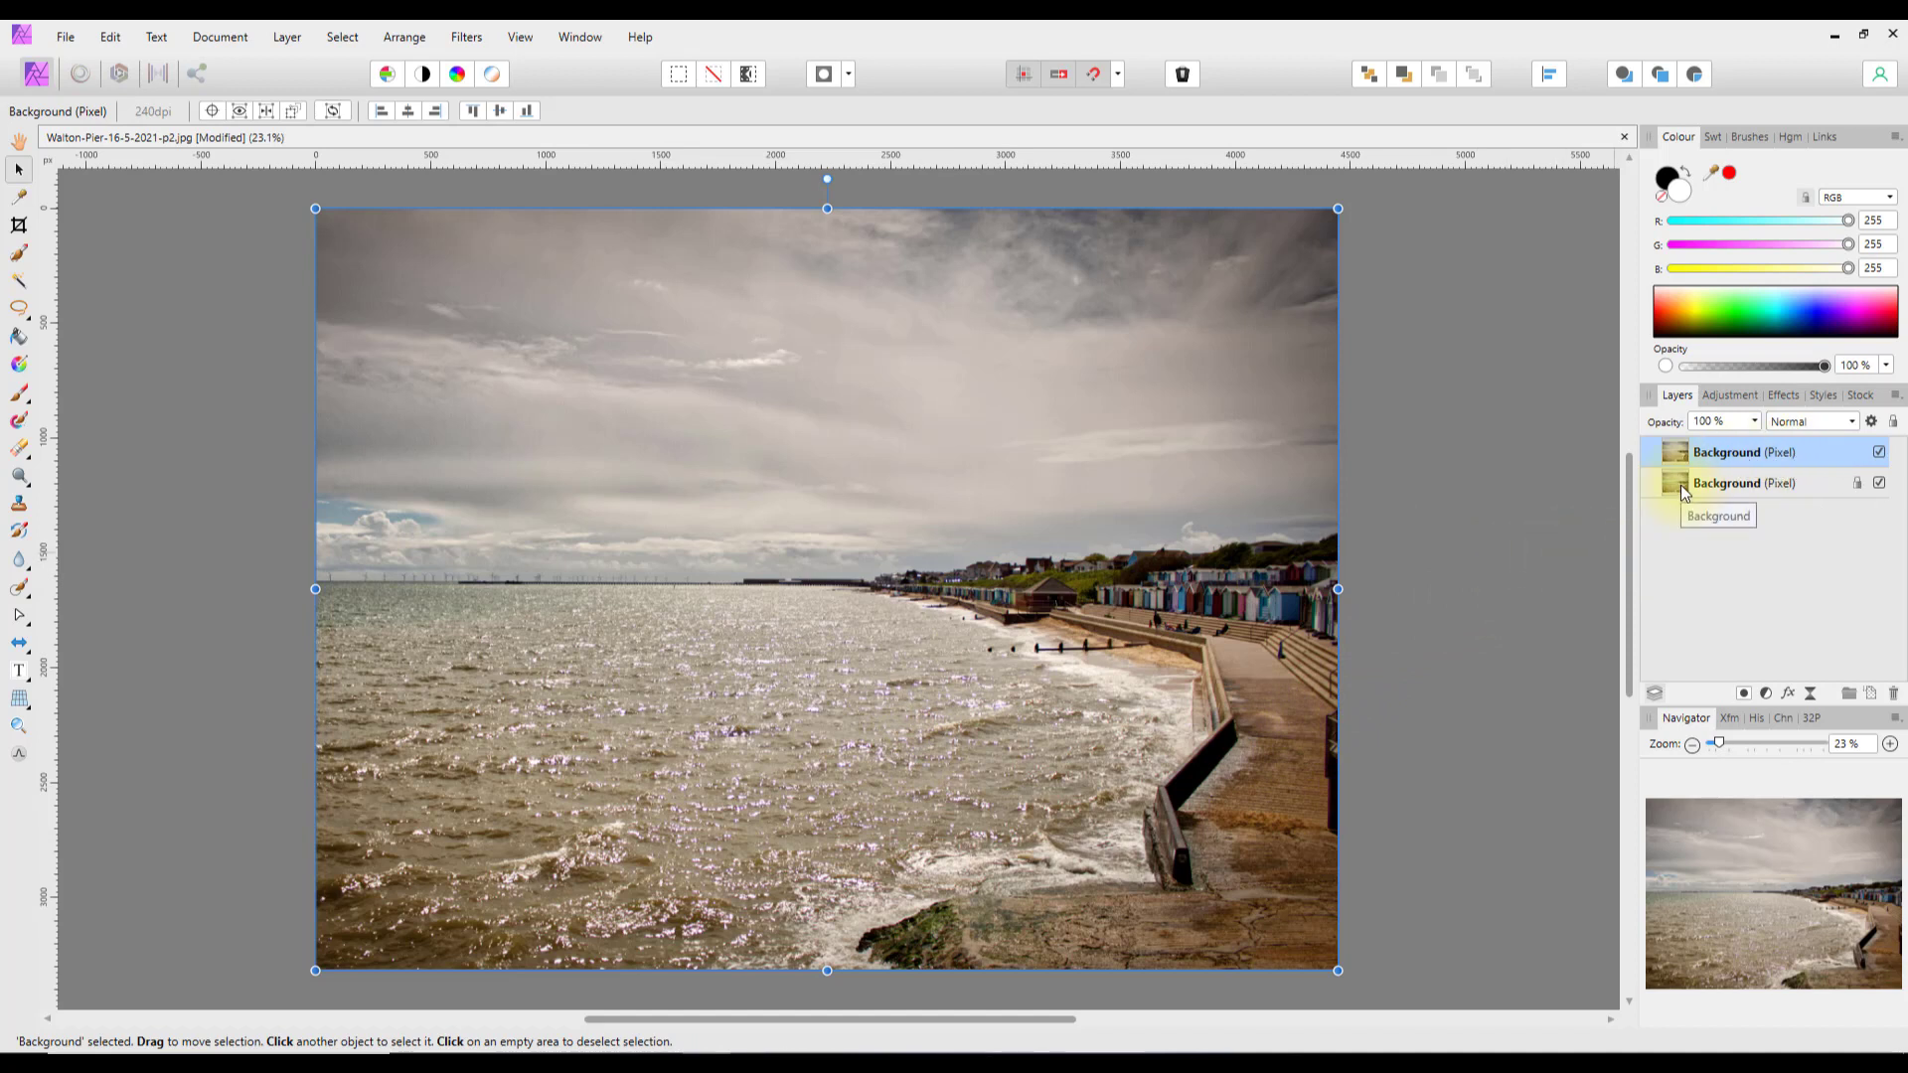
key("Delete")
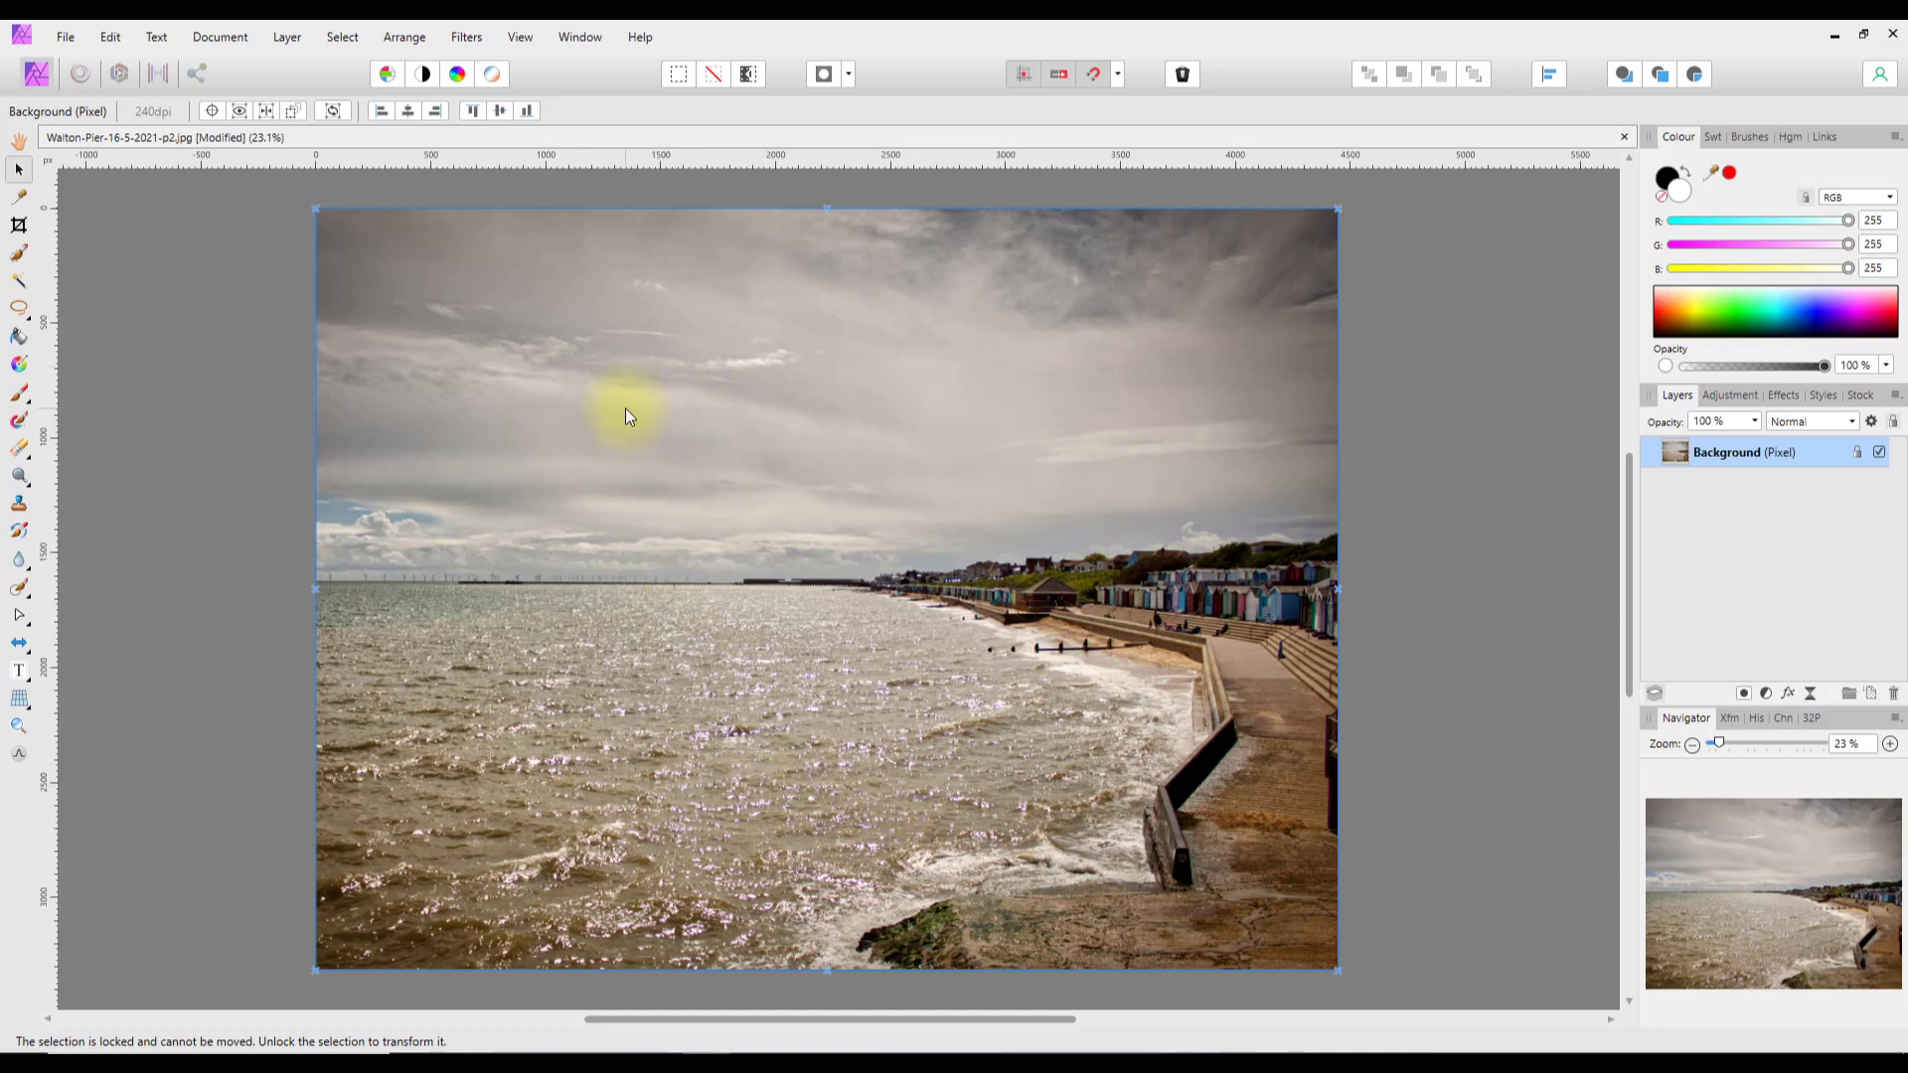
- Apply a Gaussian Blur filter with an 11 px radius directly to the Background layer and undo it
left_click(469, 39)
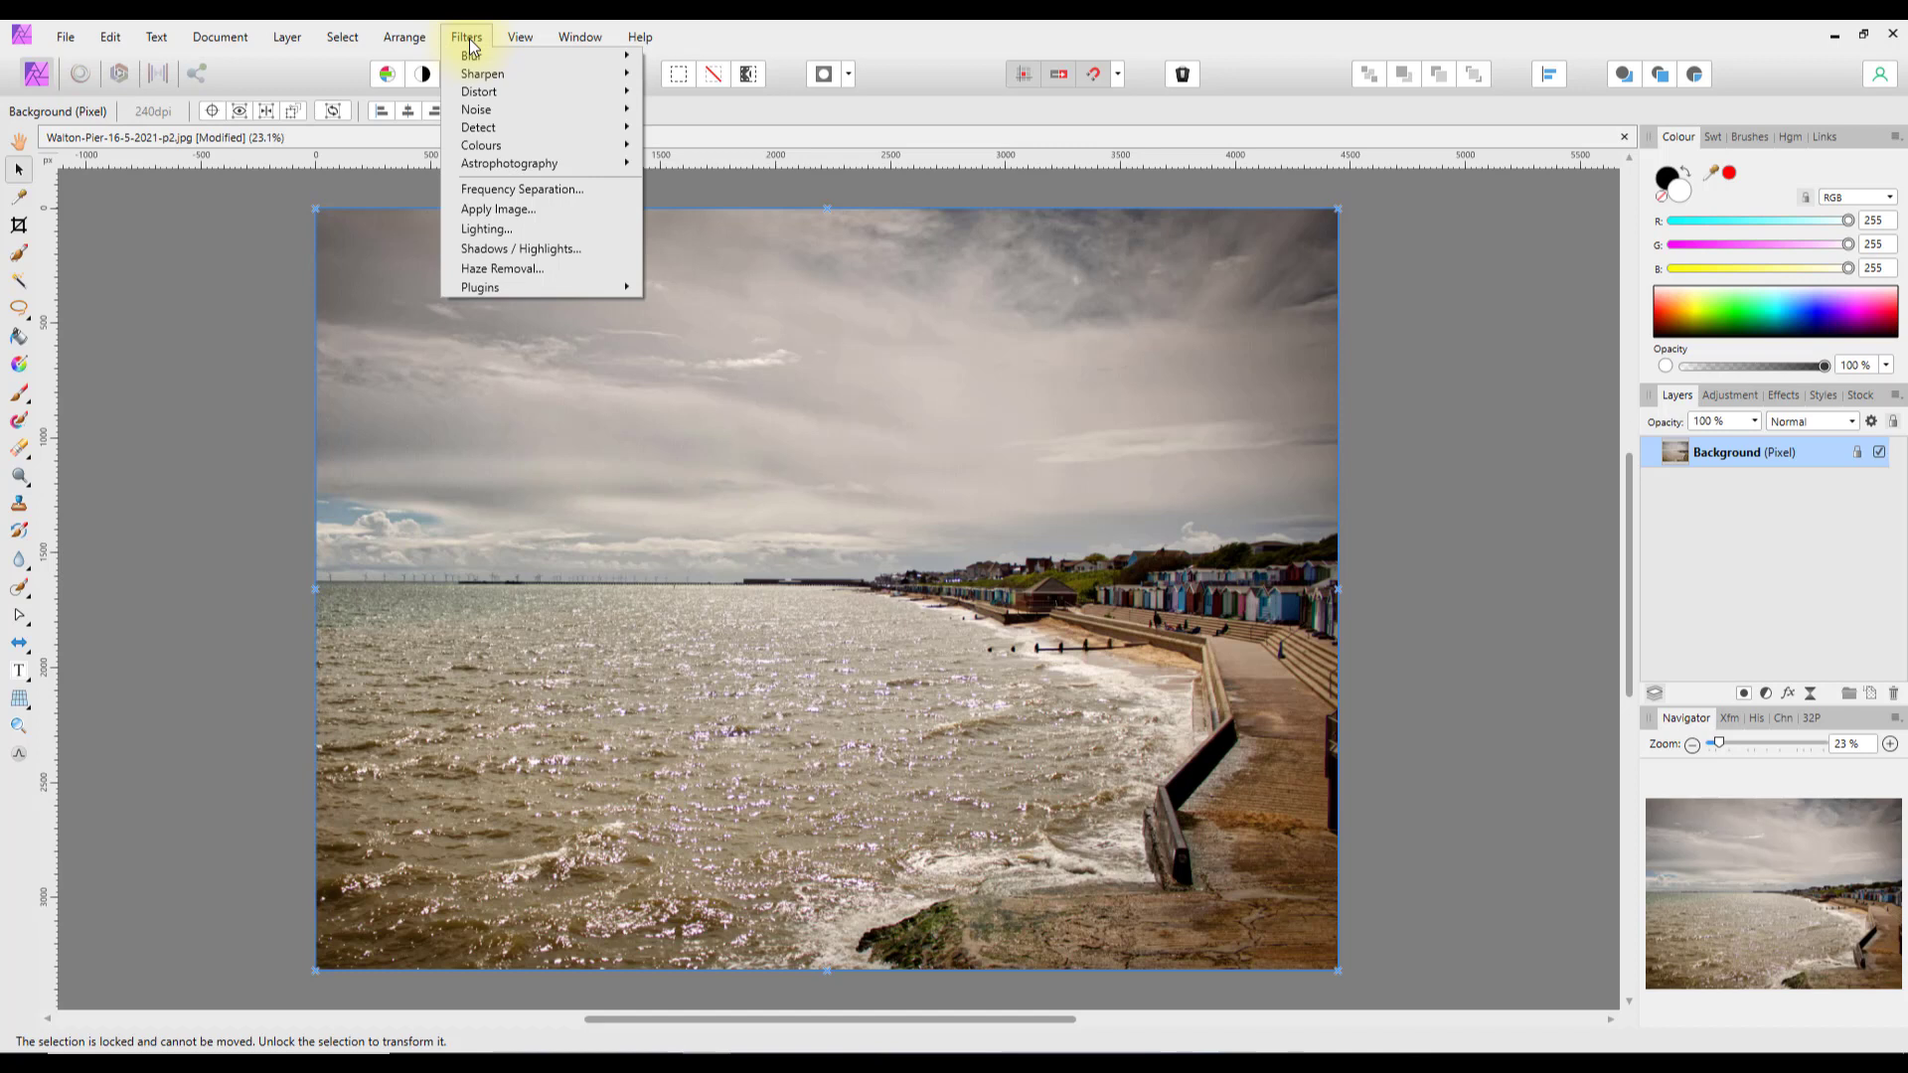
mouse_move(479, 57)
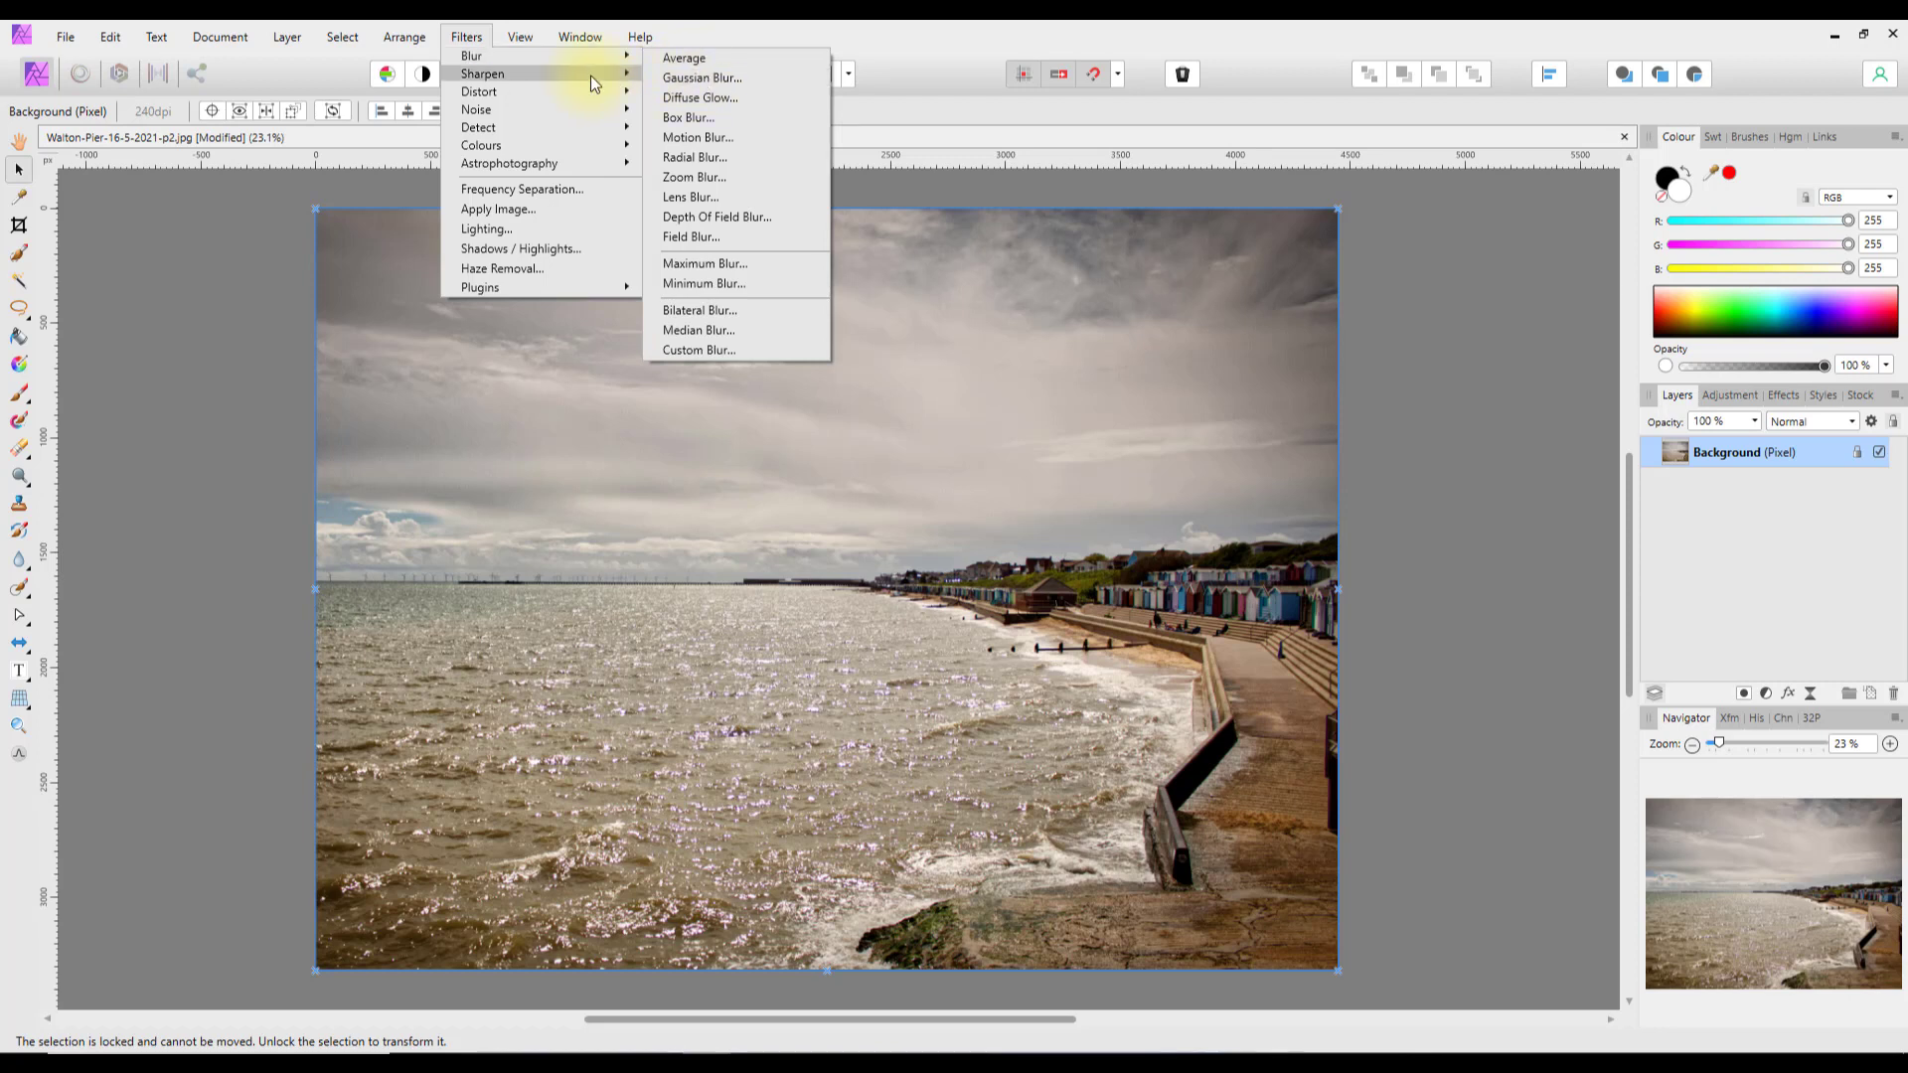
mouse_move(586, 63)
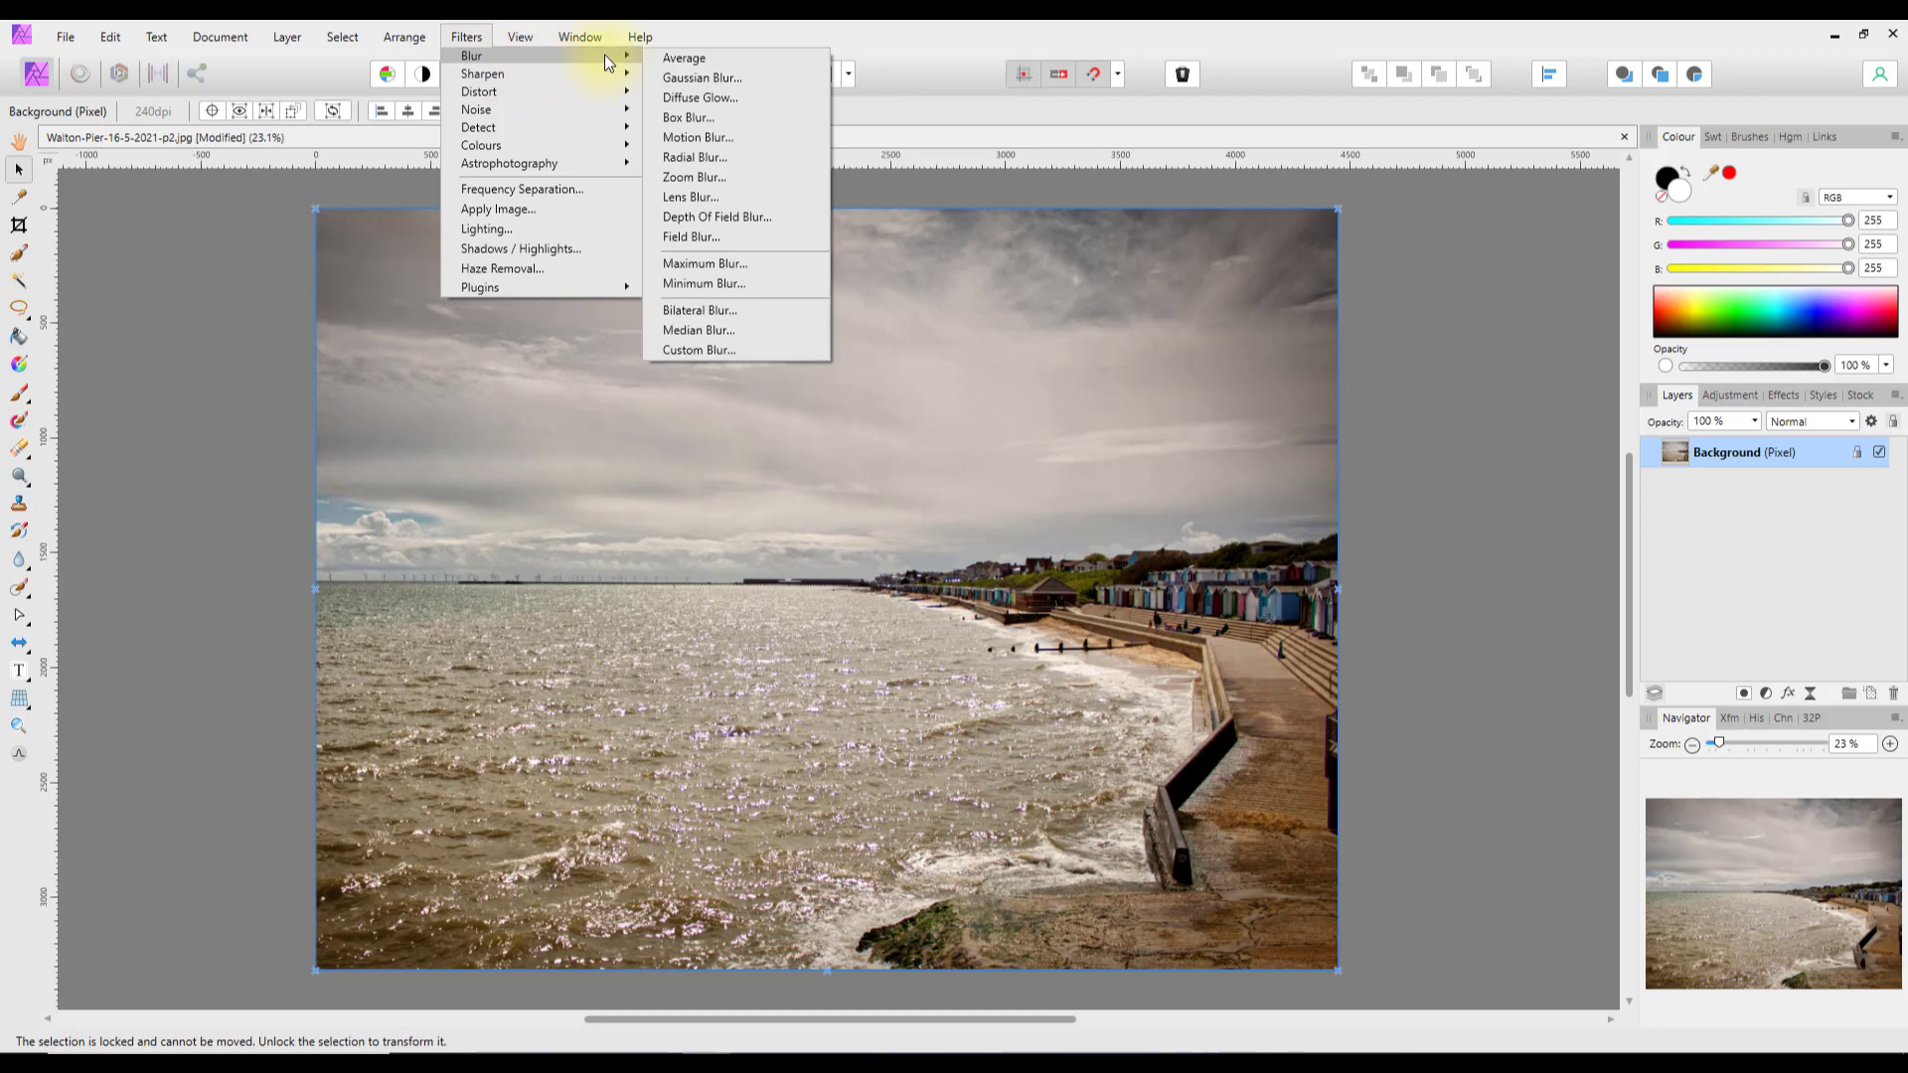
left_click(695, 75)
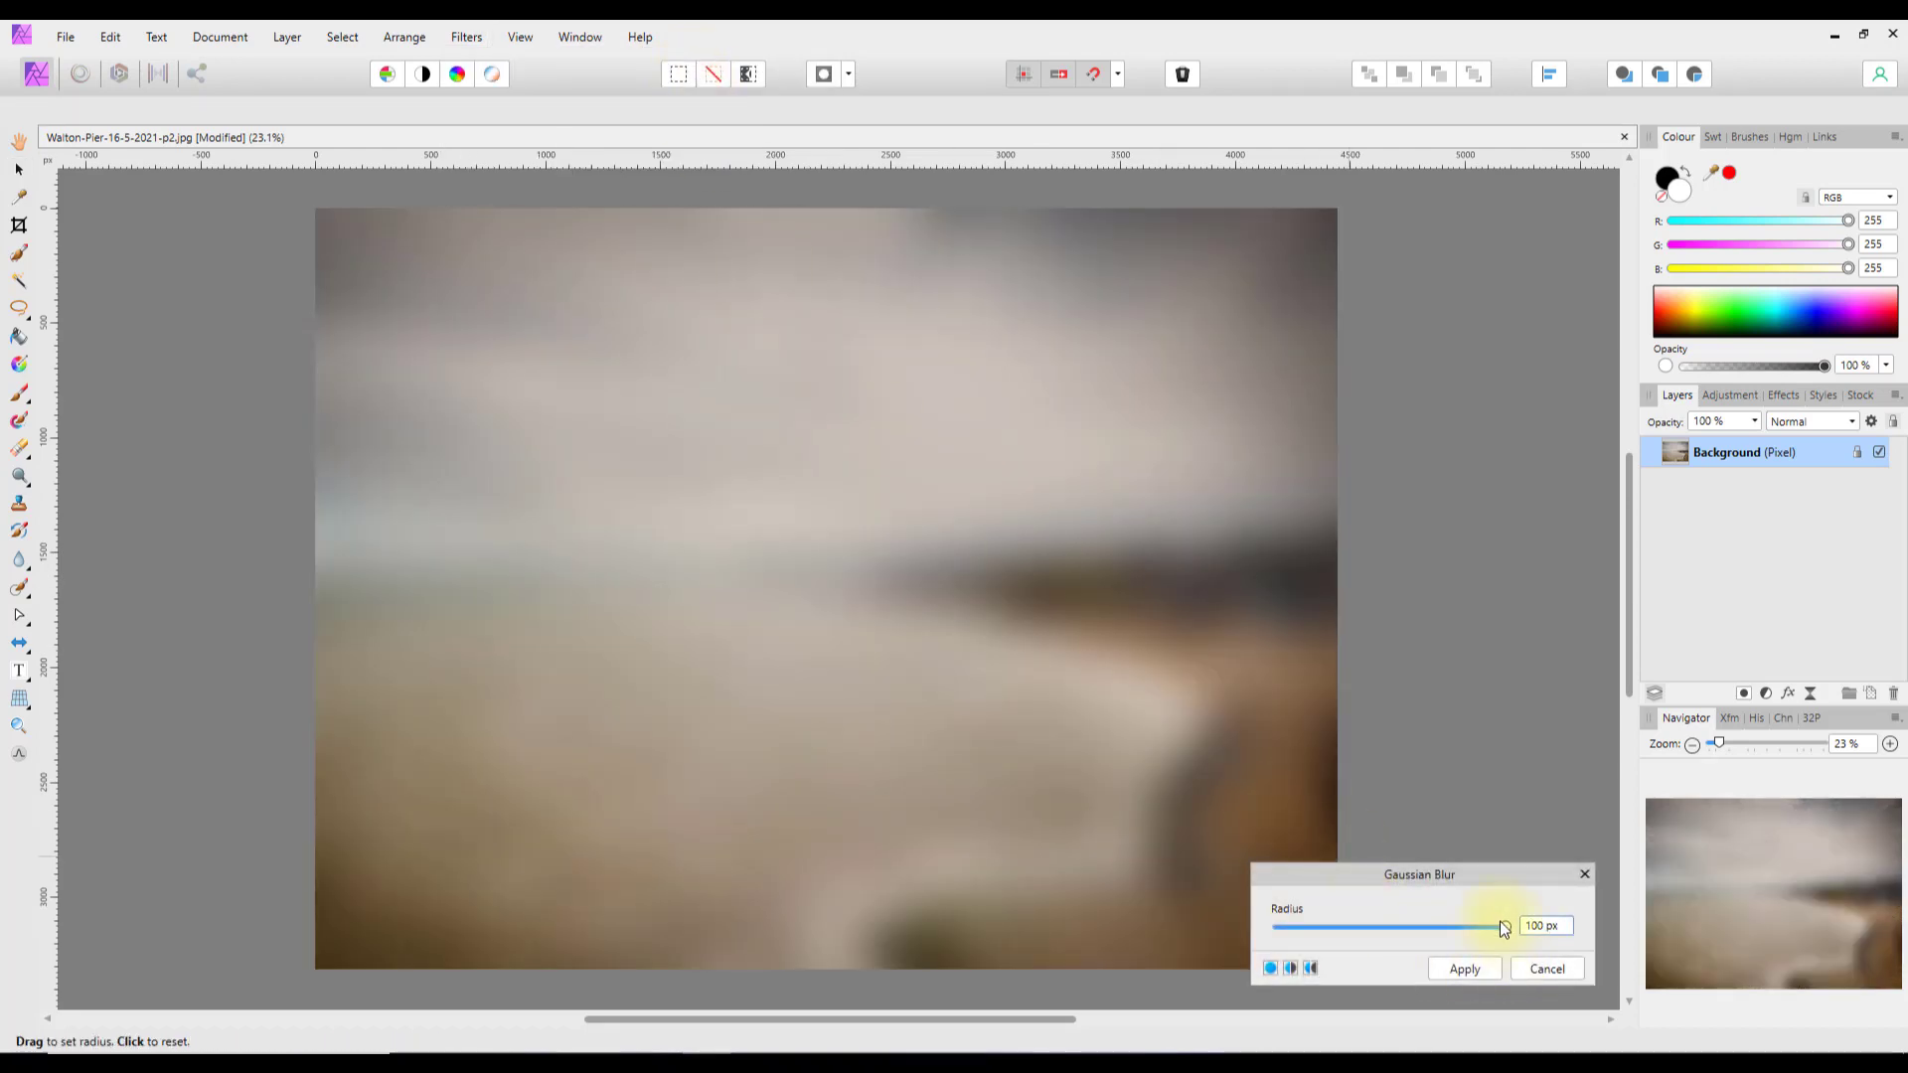
left_click_drag(1506, 927, 1380, 922)
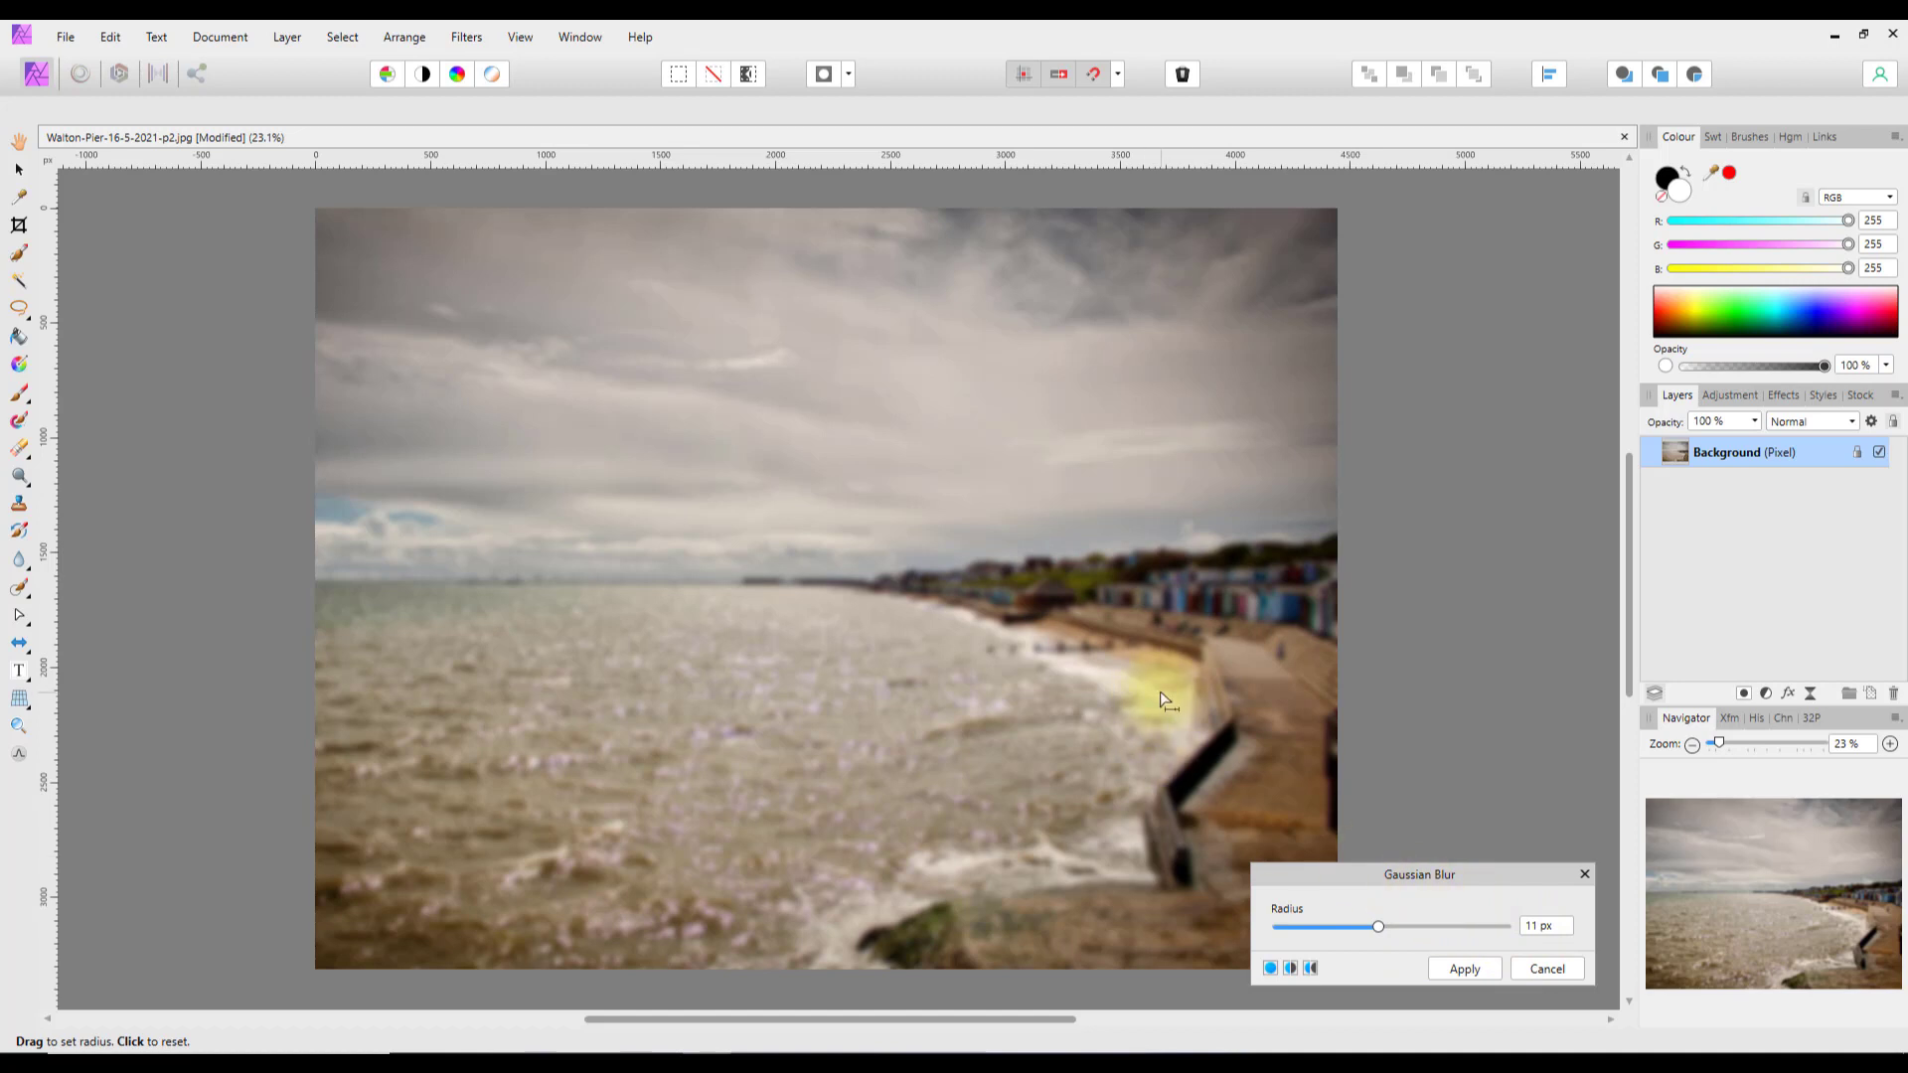
left_click(1458, 970)
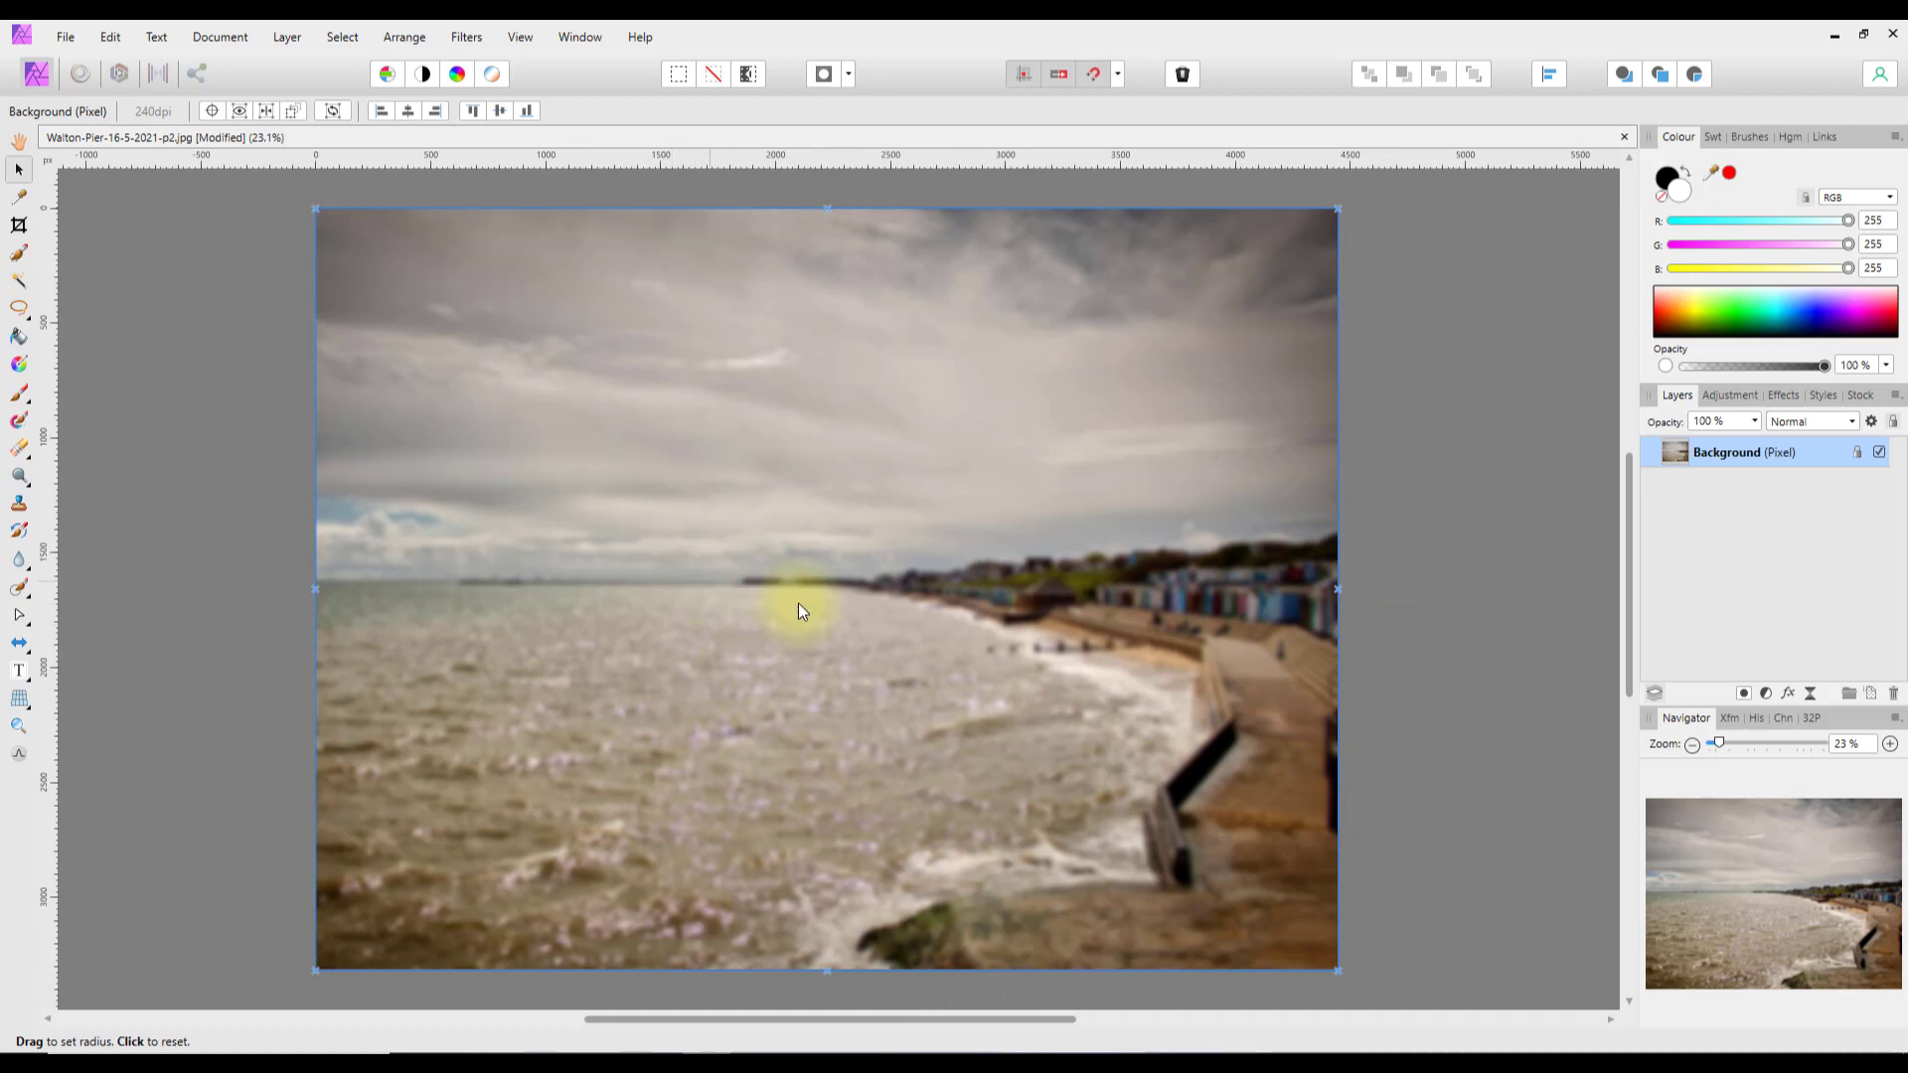
left_click(847, 657)
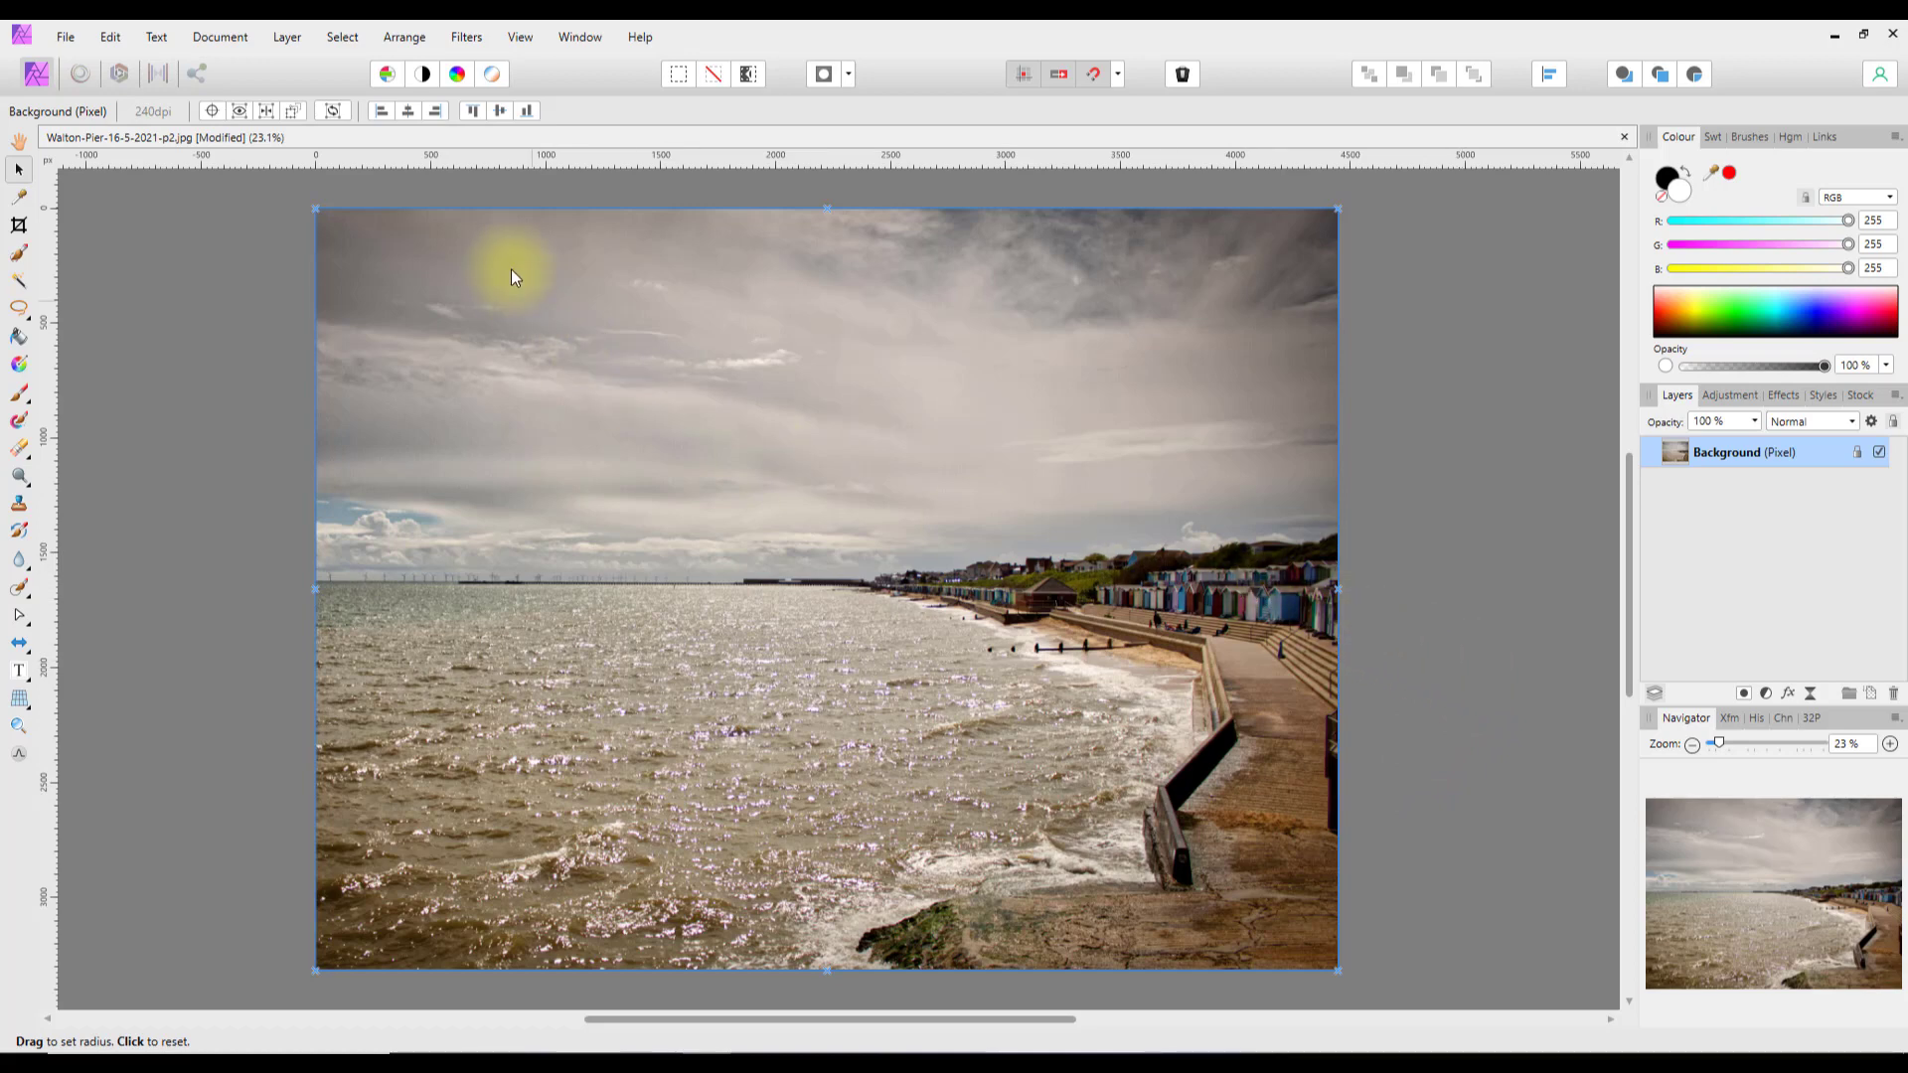
left_click(469, 40)
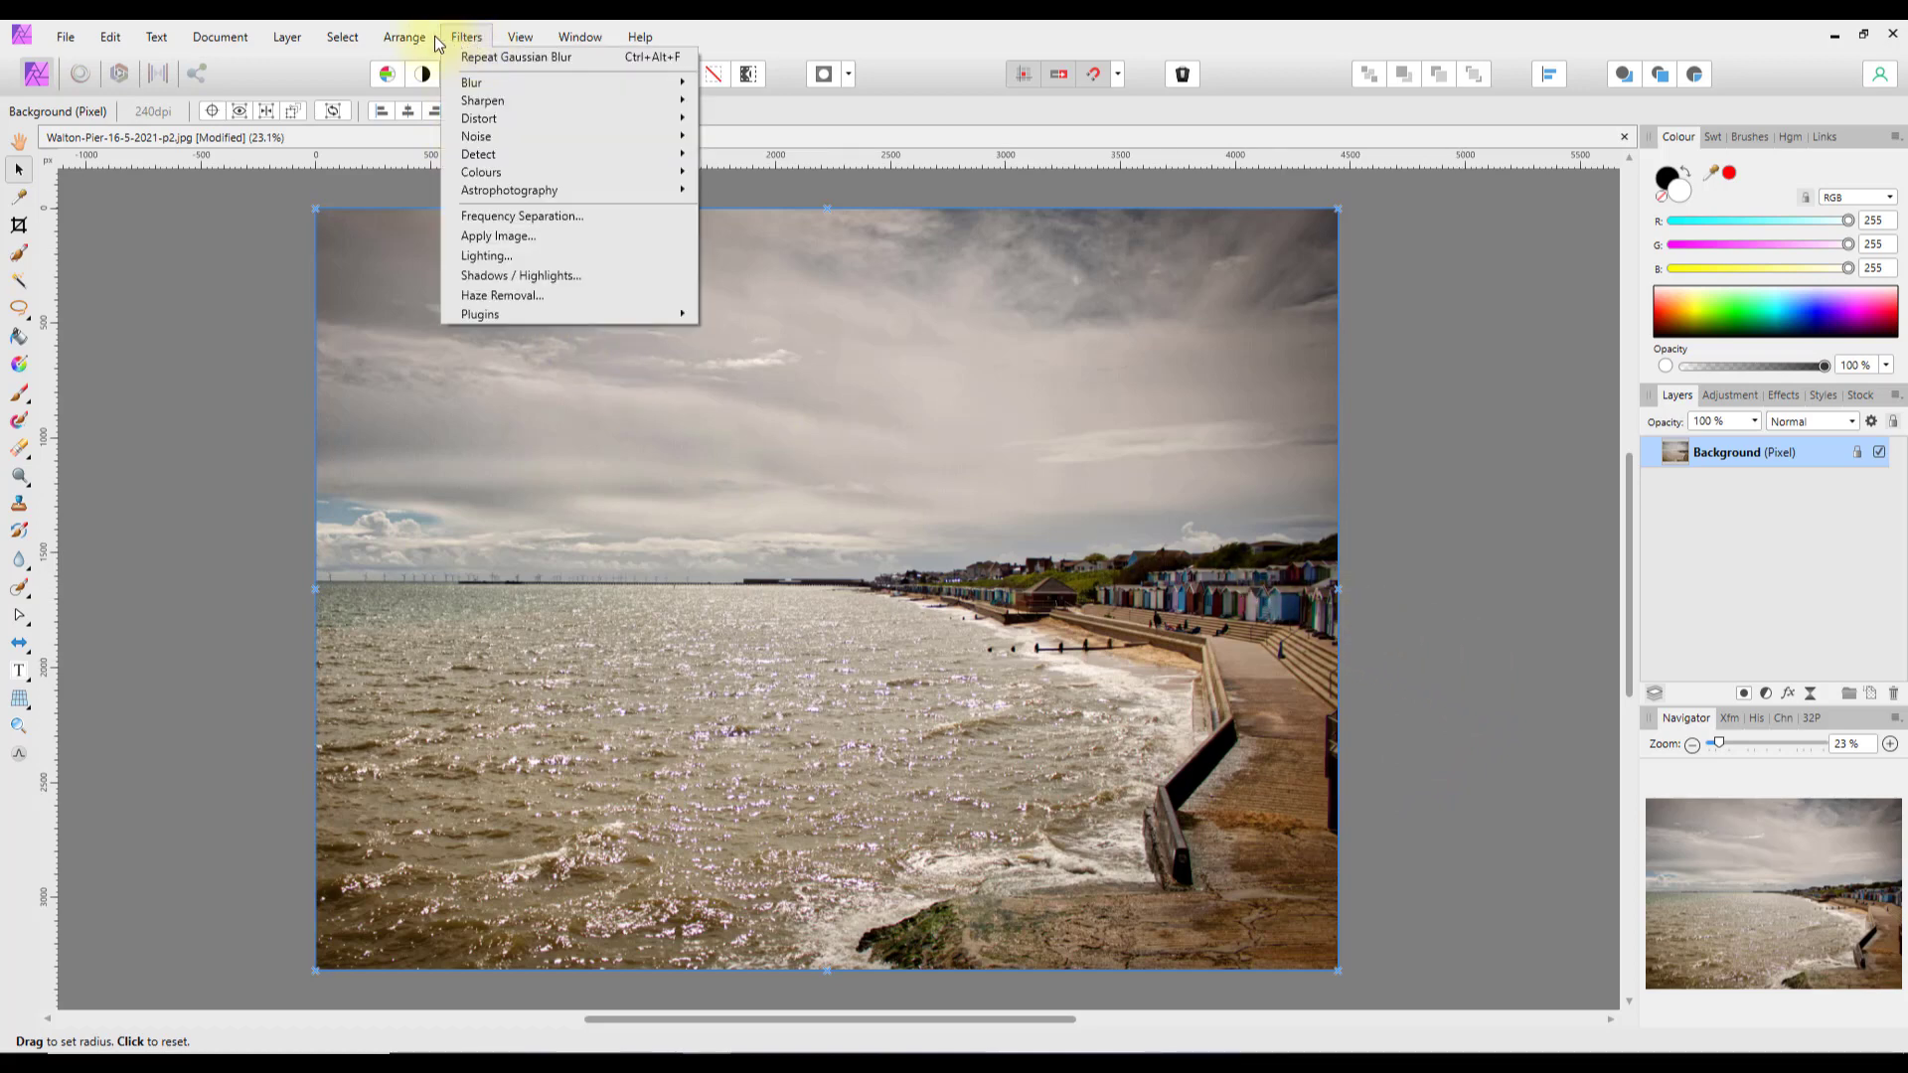
left_click(286, 39)
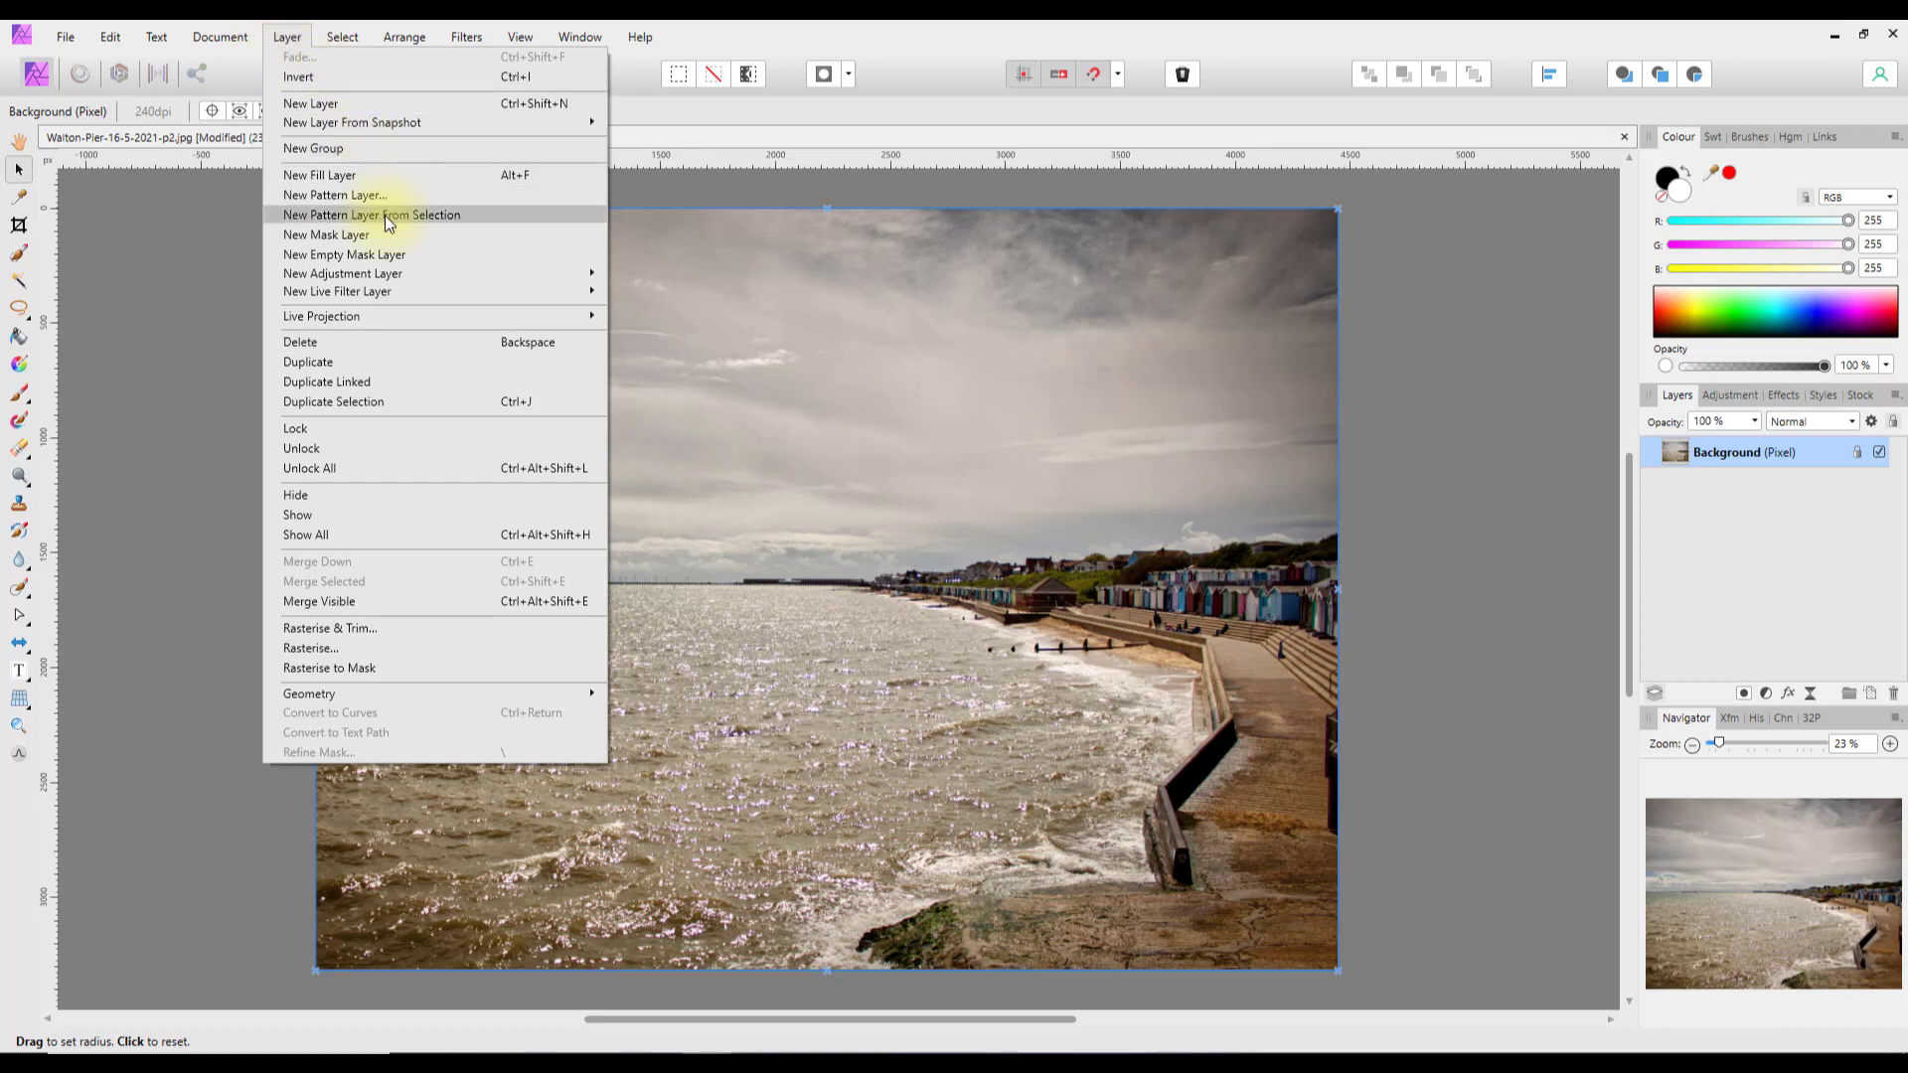
mouse_move(346, 294)
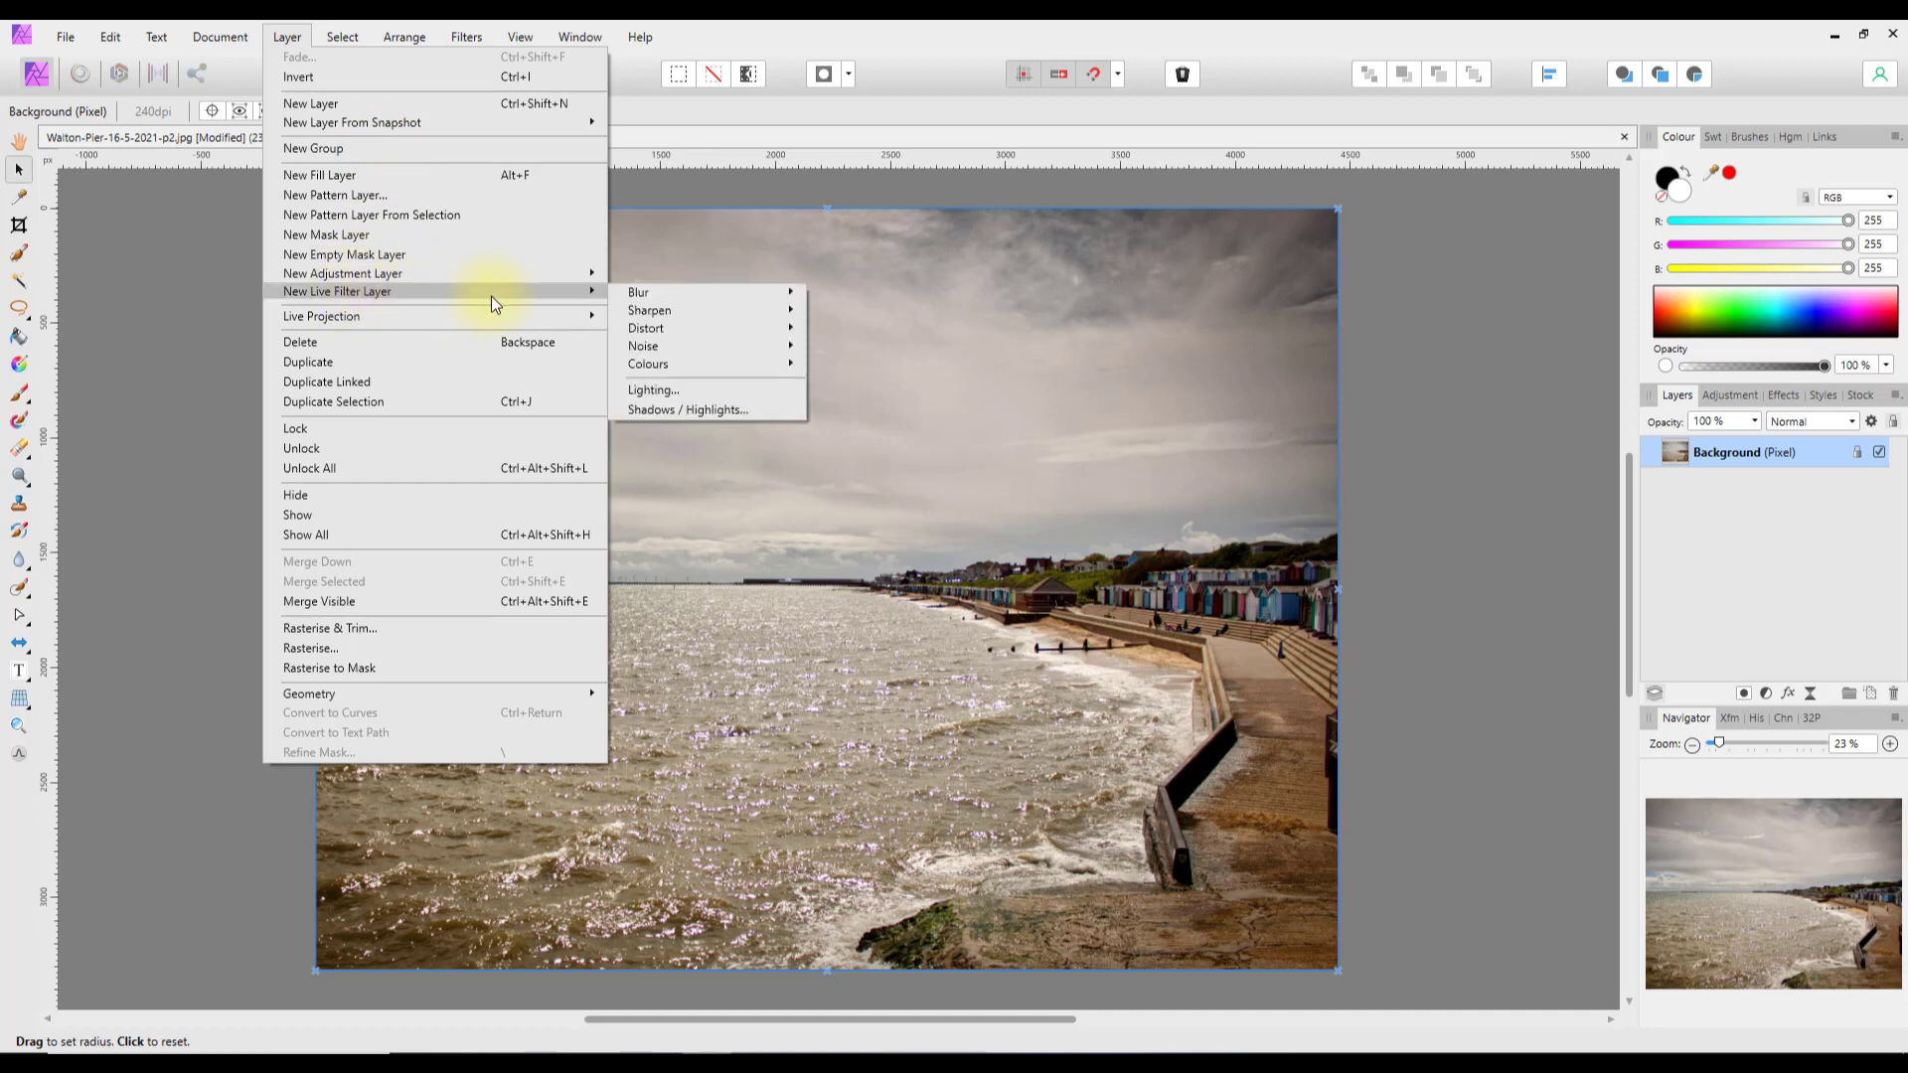
mouse_move(648, 296)
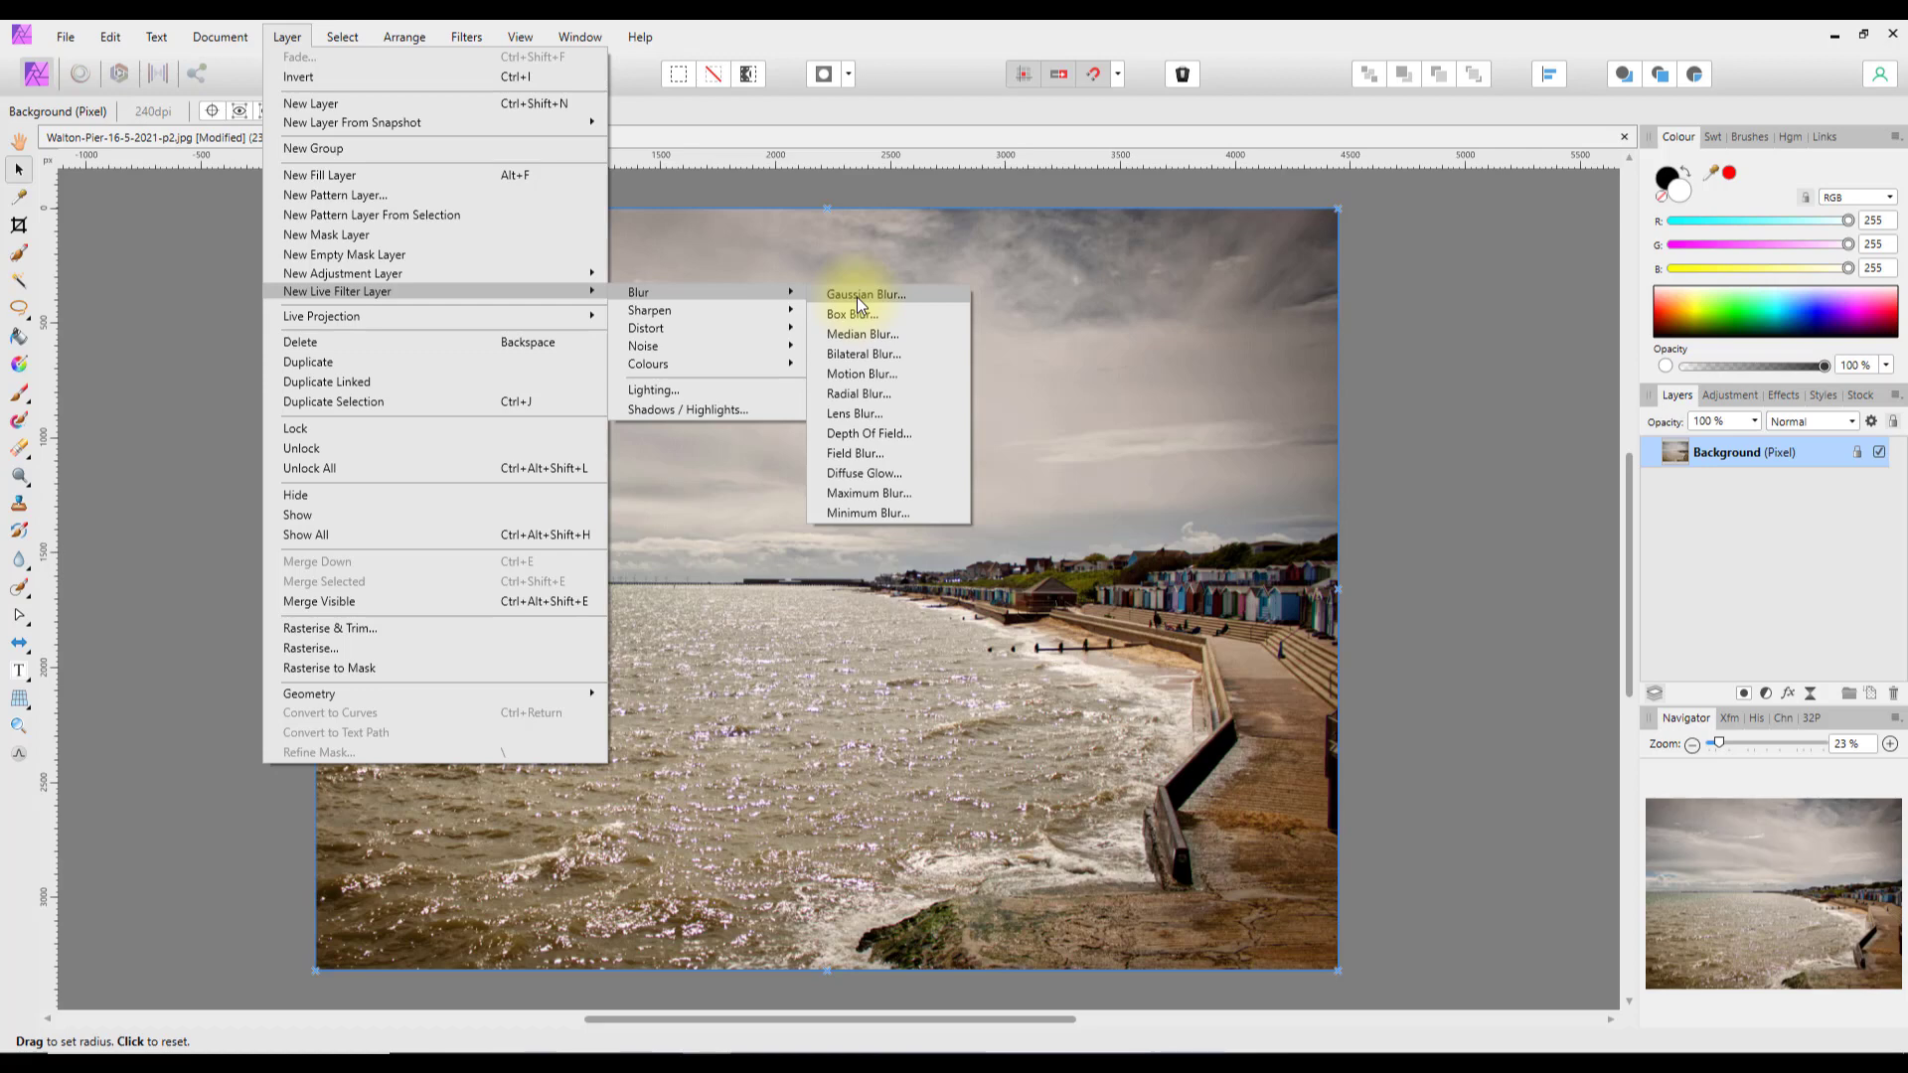
left_click(1620, 560)
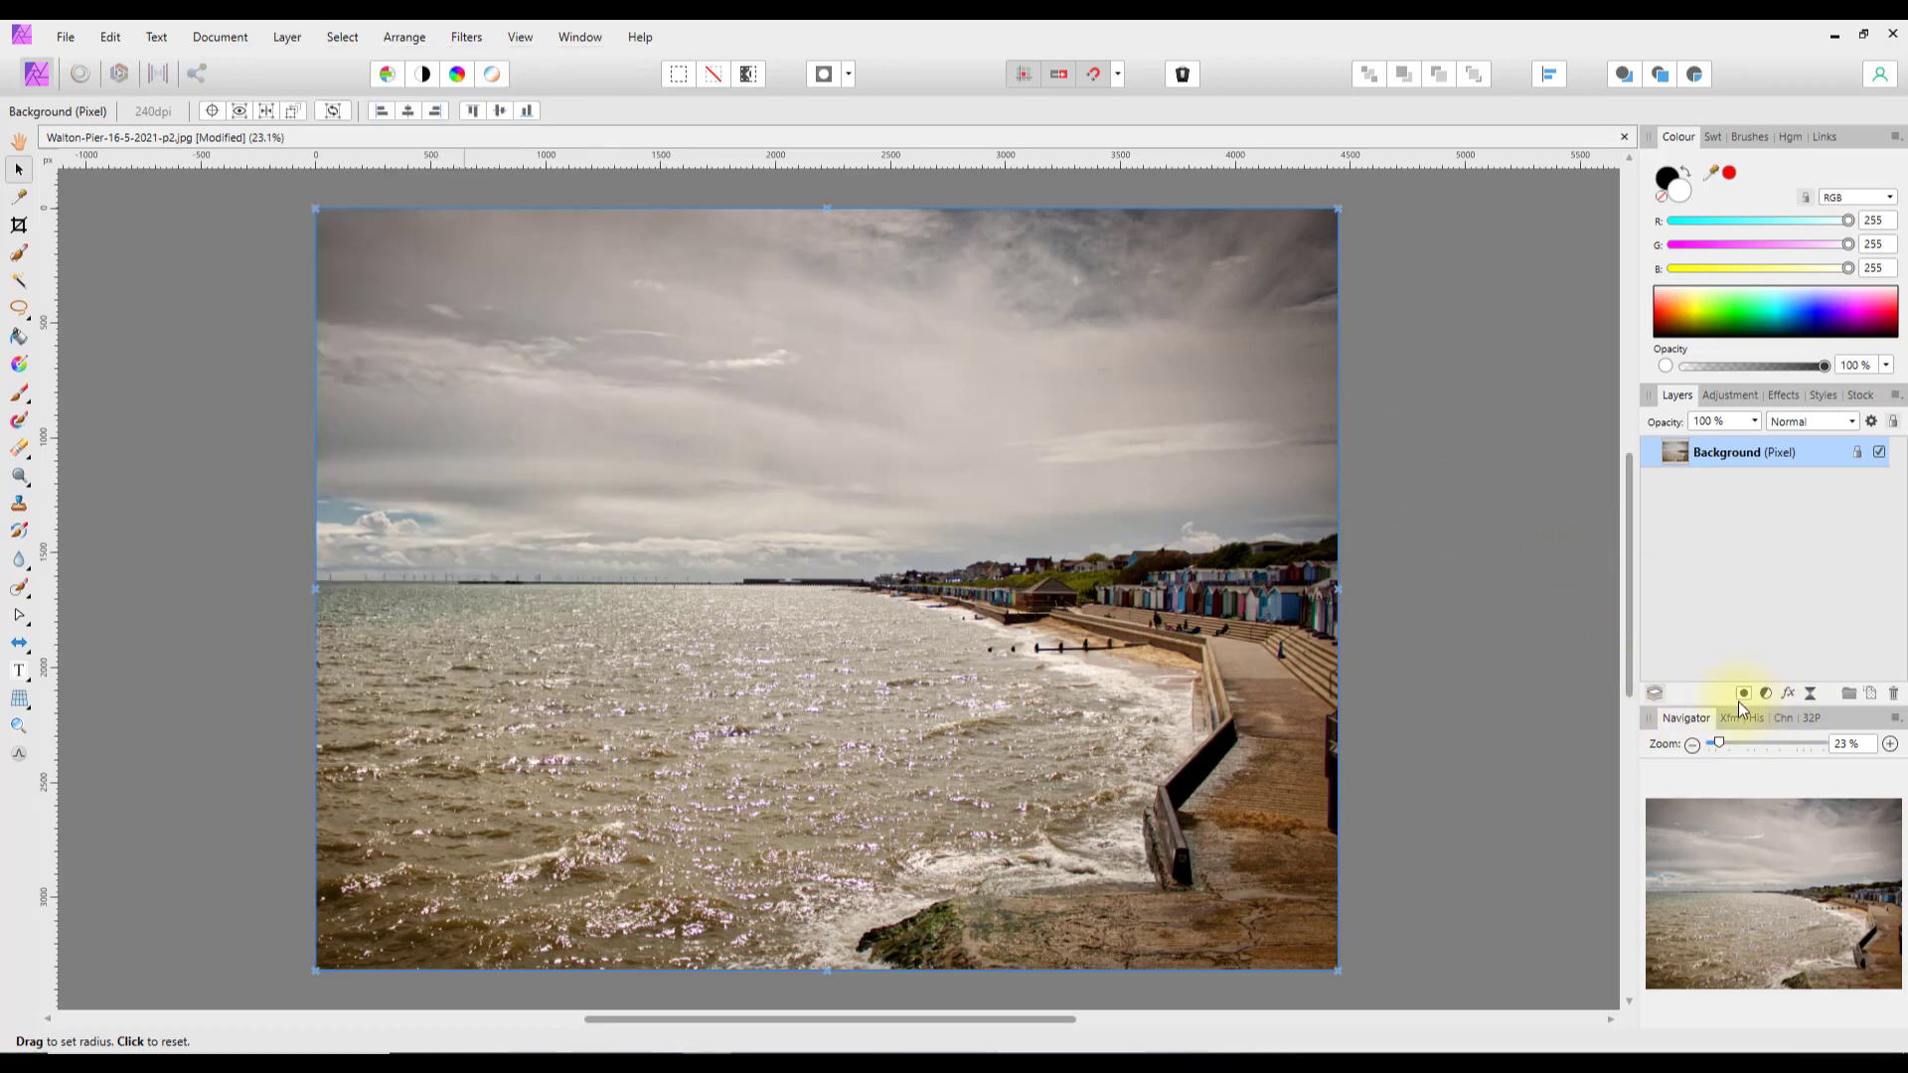
- Add a live Gaussian Blur filter to the Background layer with an 11 px radius and Preserve Alpha enabled
left_click(1809, 692)
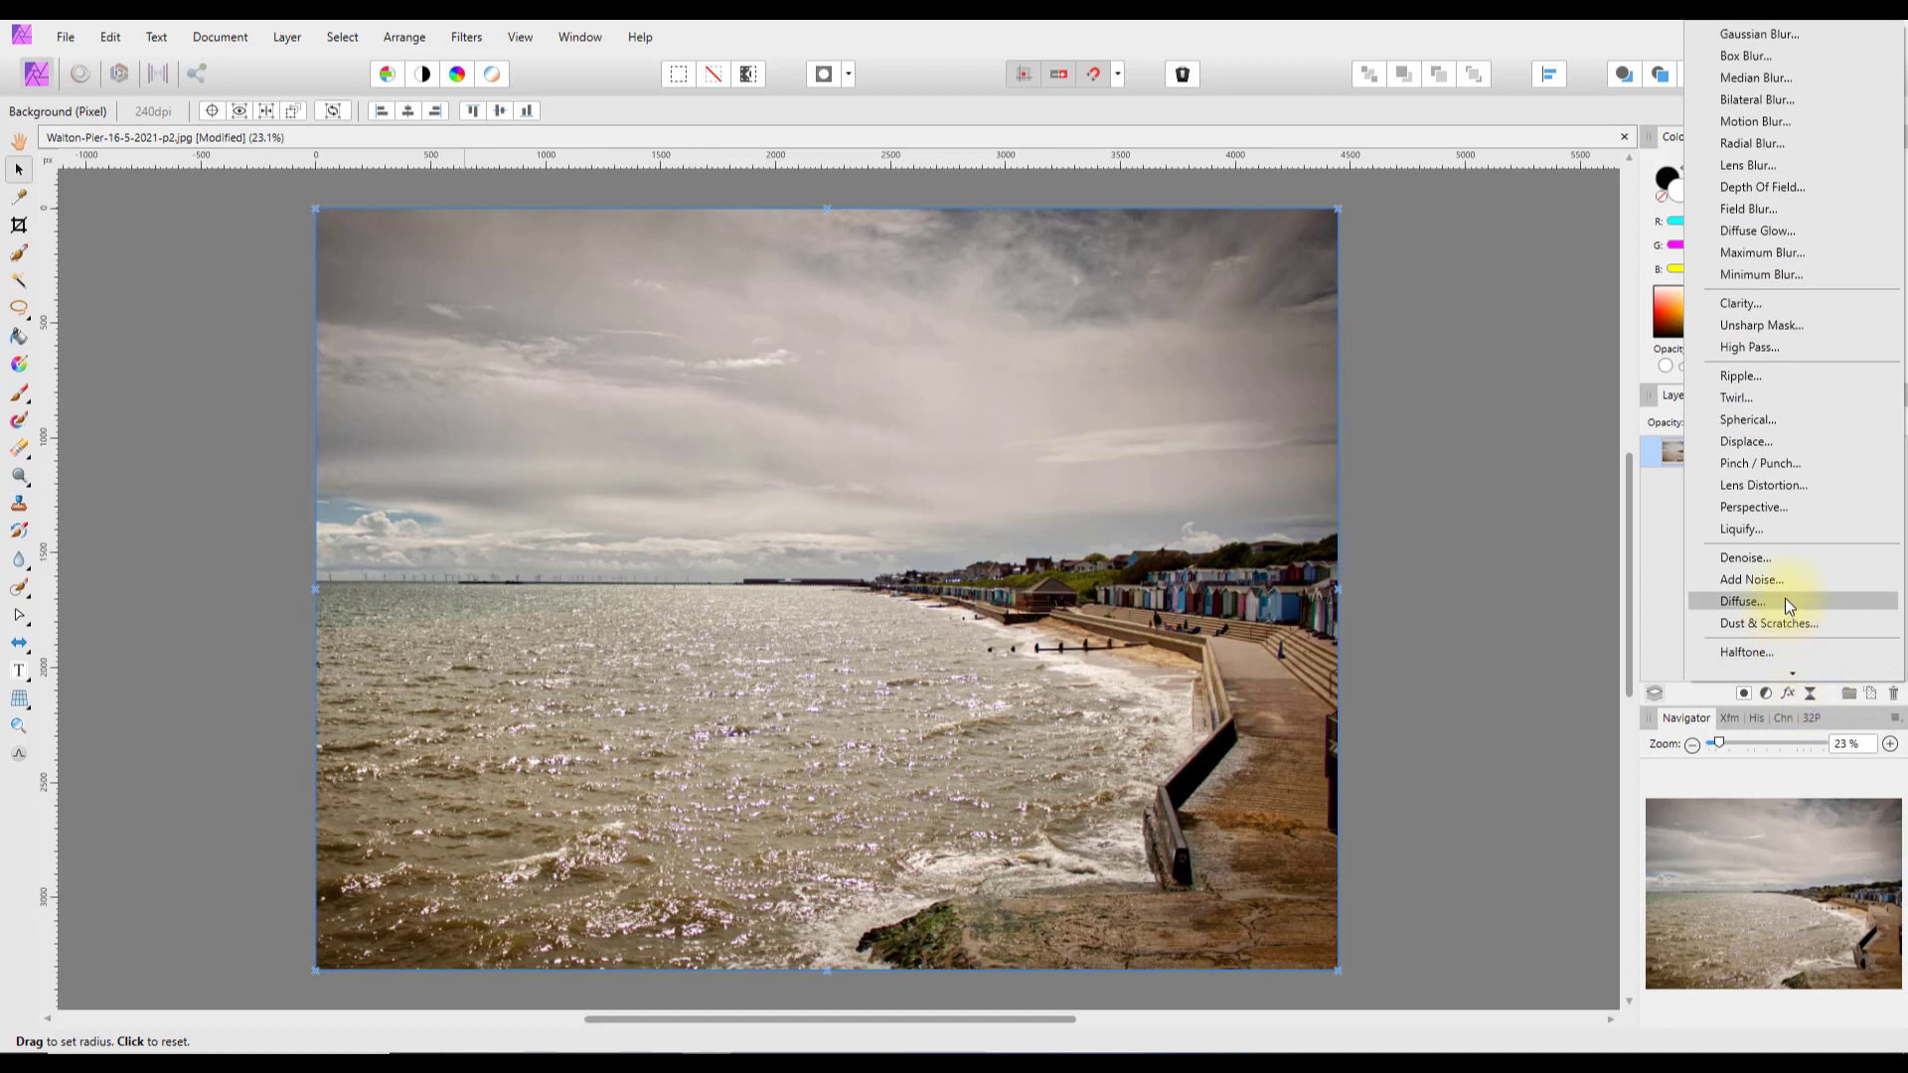
left_click(1749, 34)
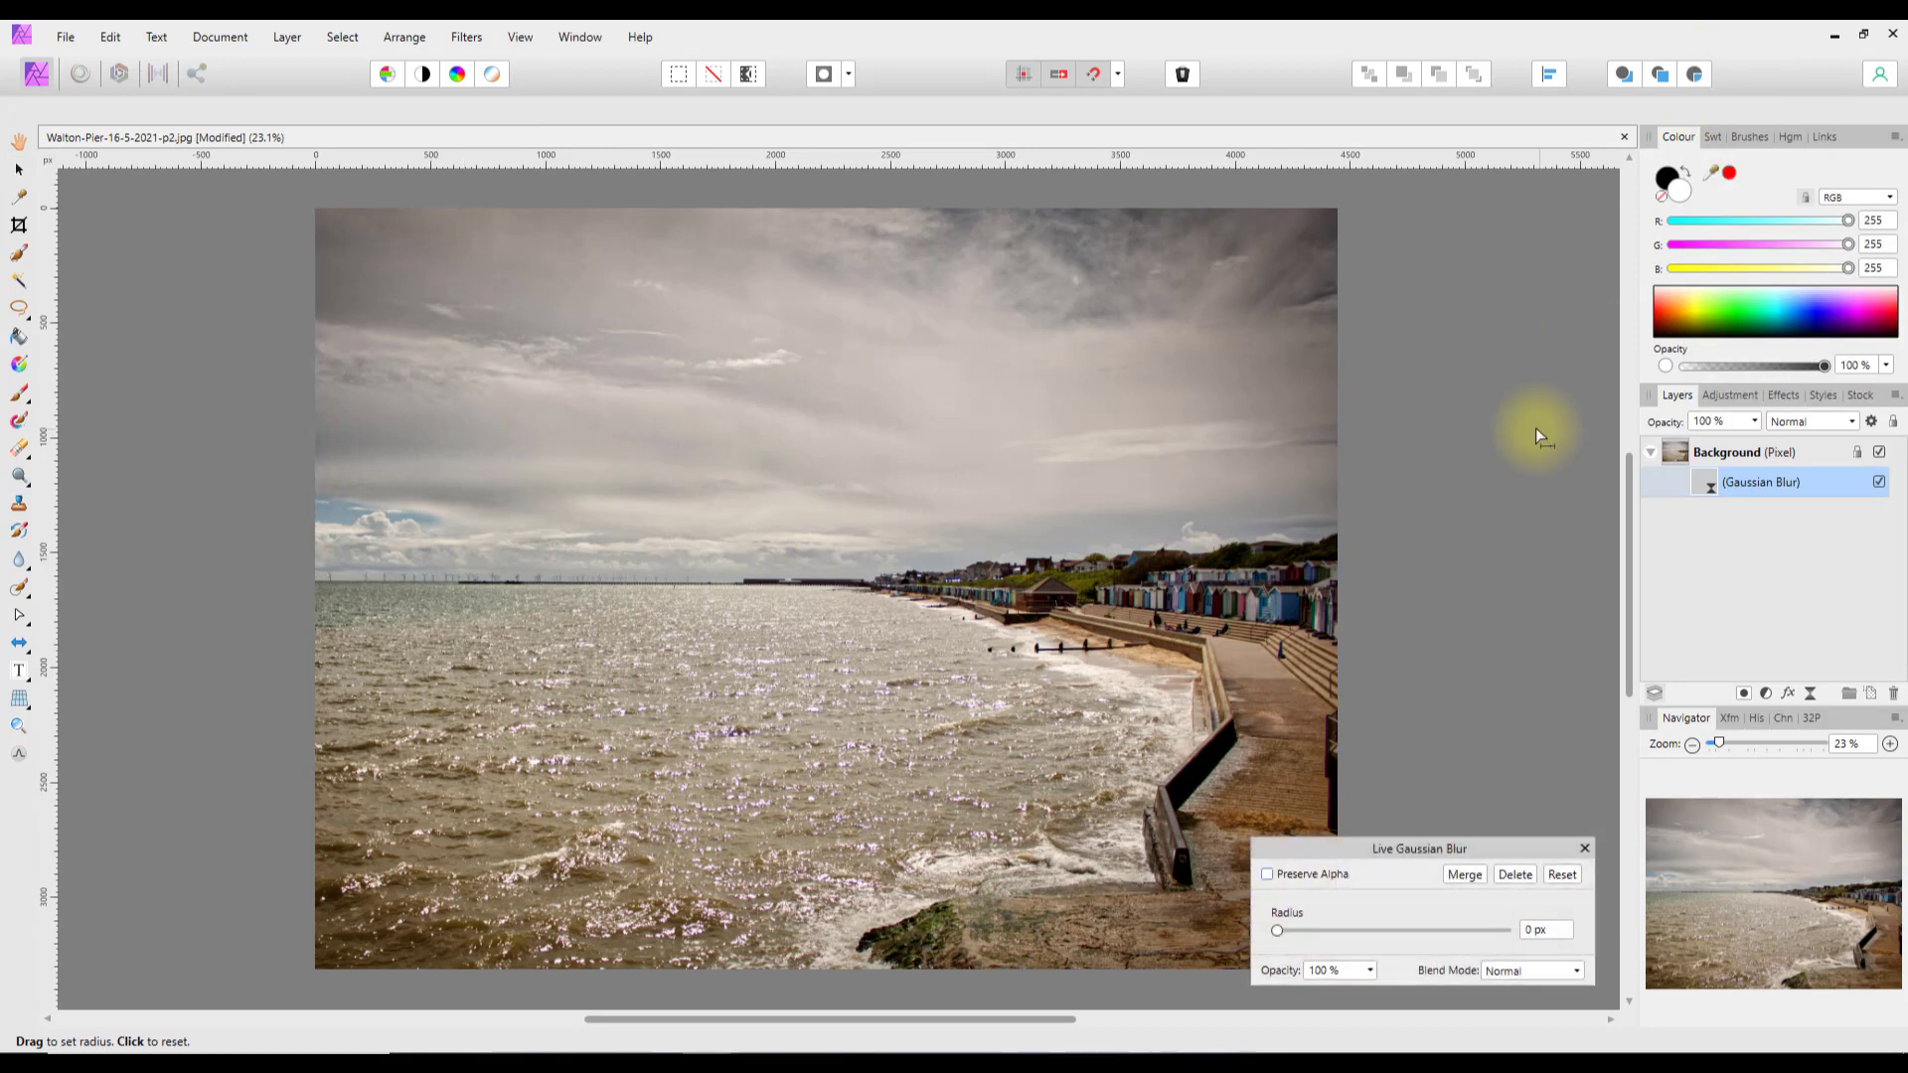
left_click_drag(1410, 844, 1381, 696)
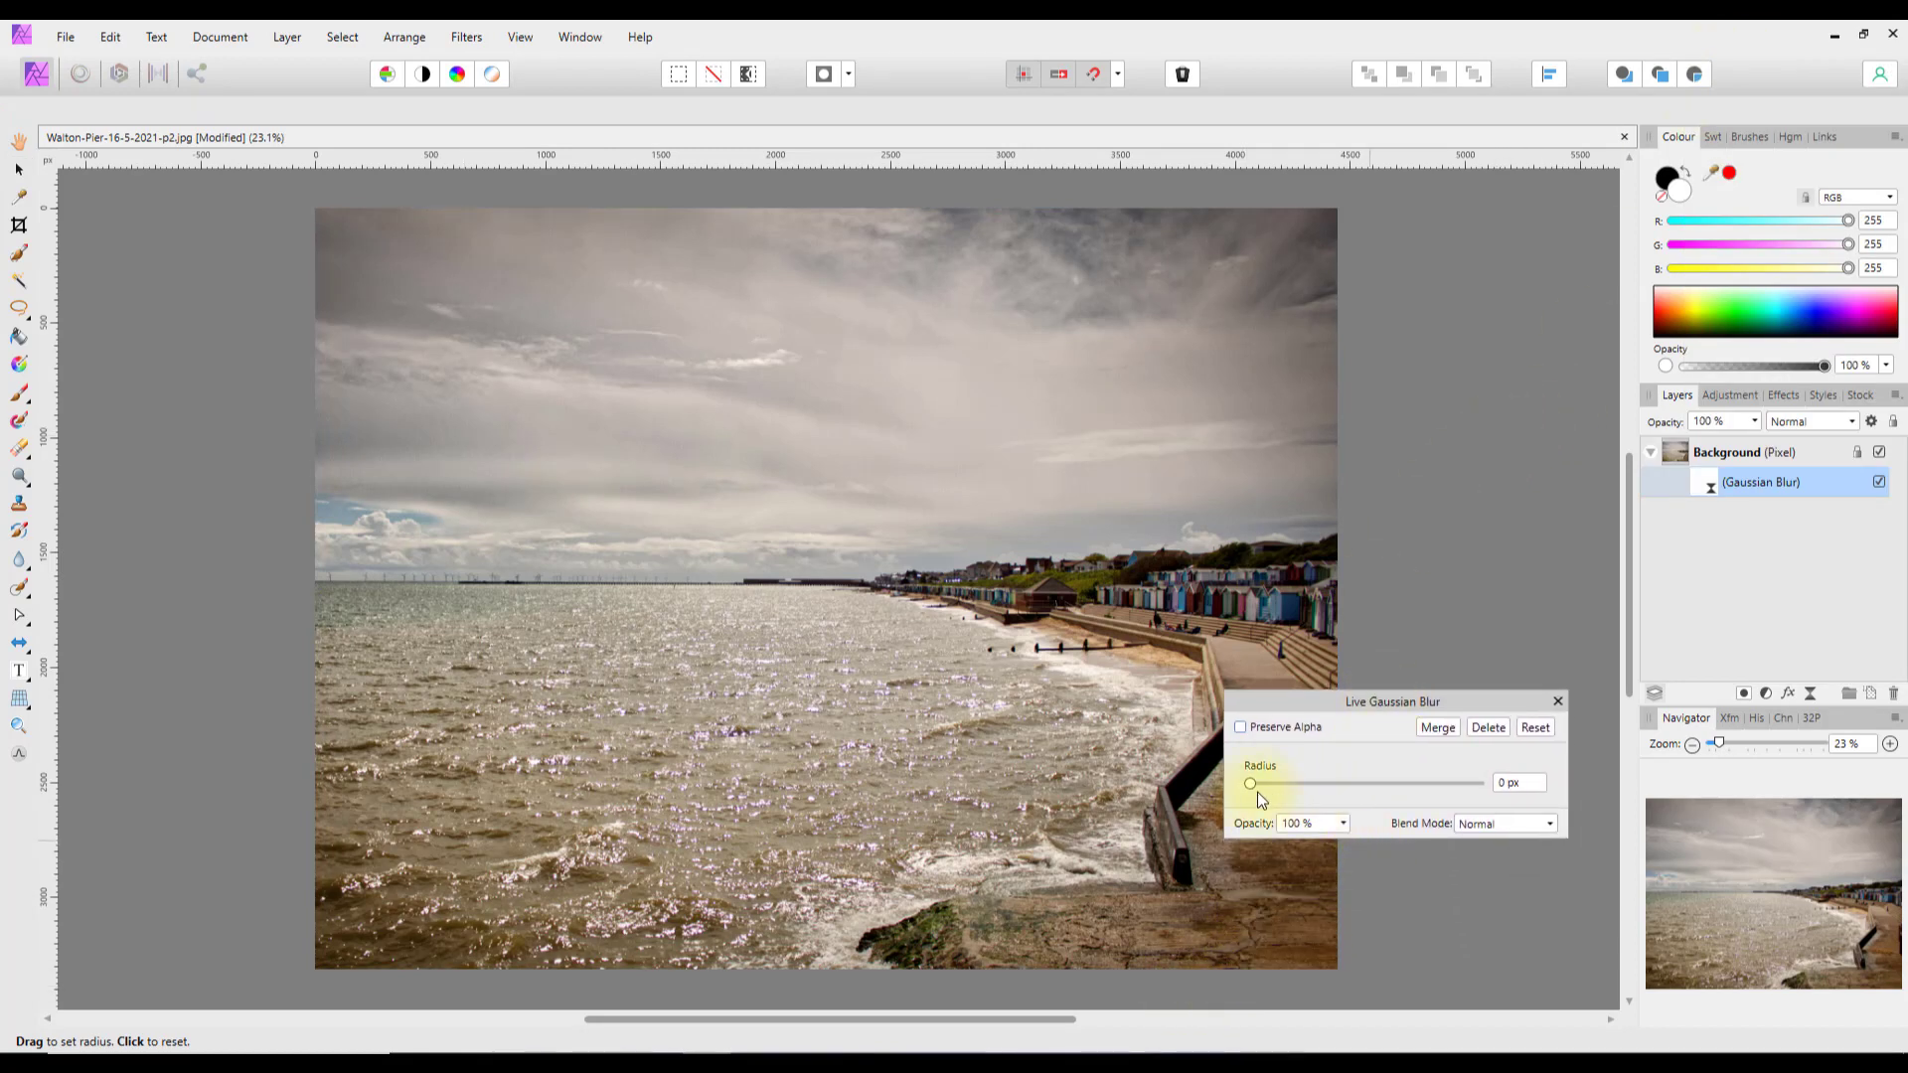
left_click_drag(1253, 785, 1352, 787)
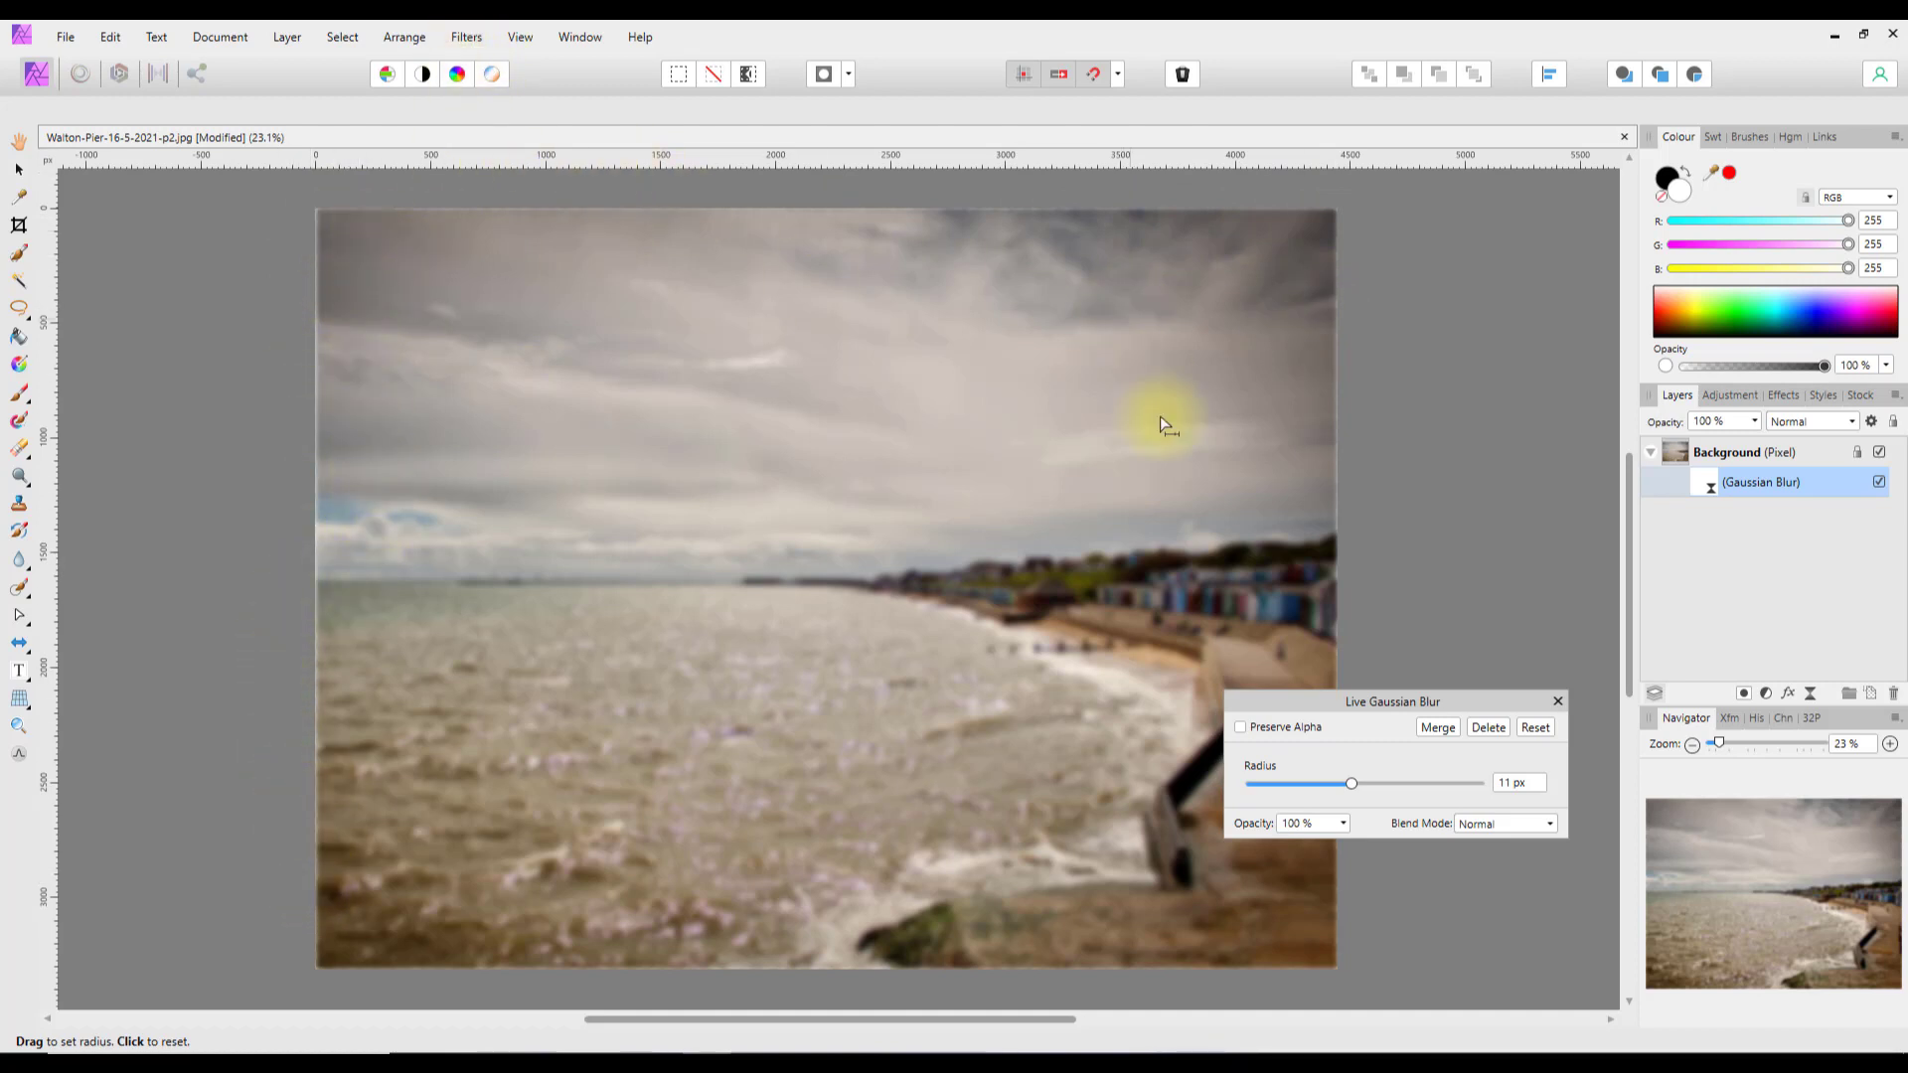
left_click(1241, 728)
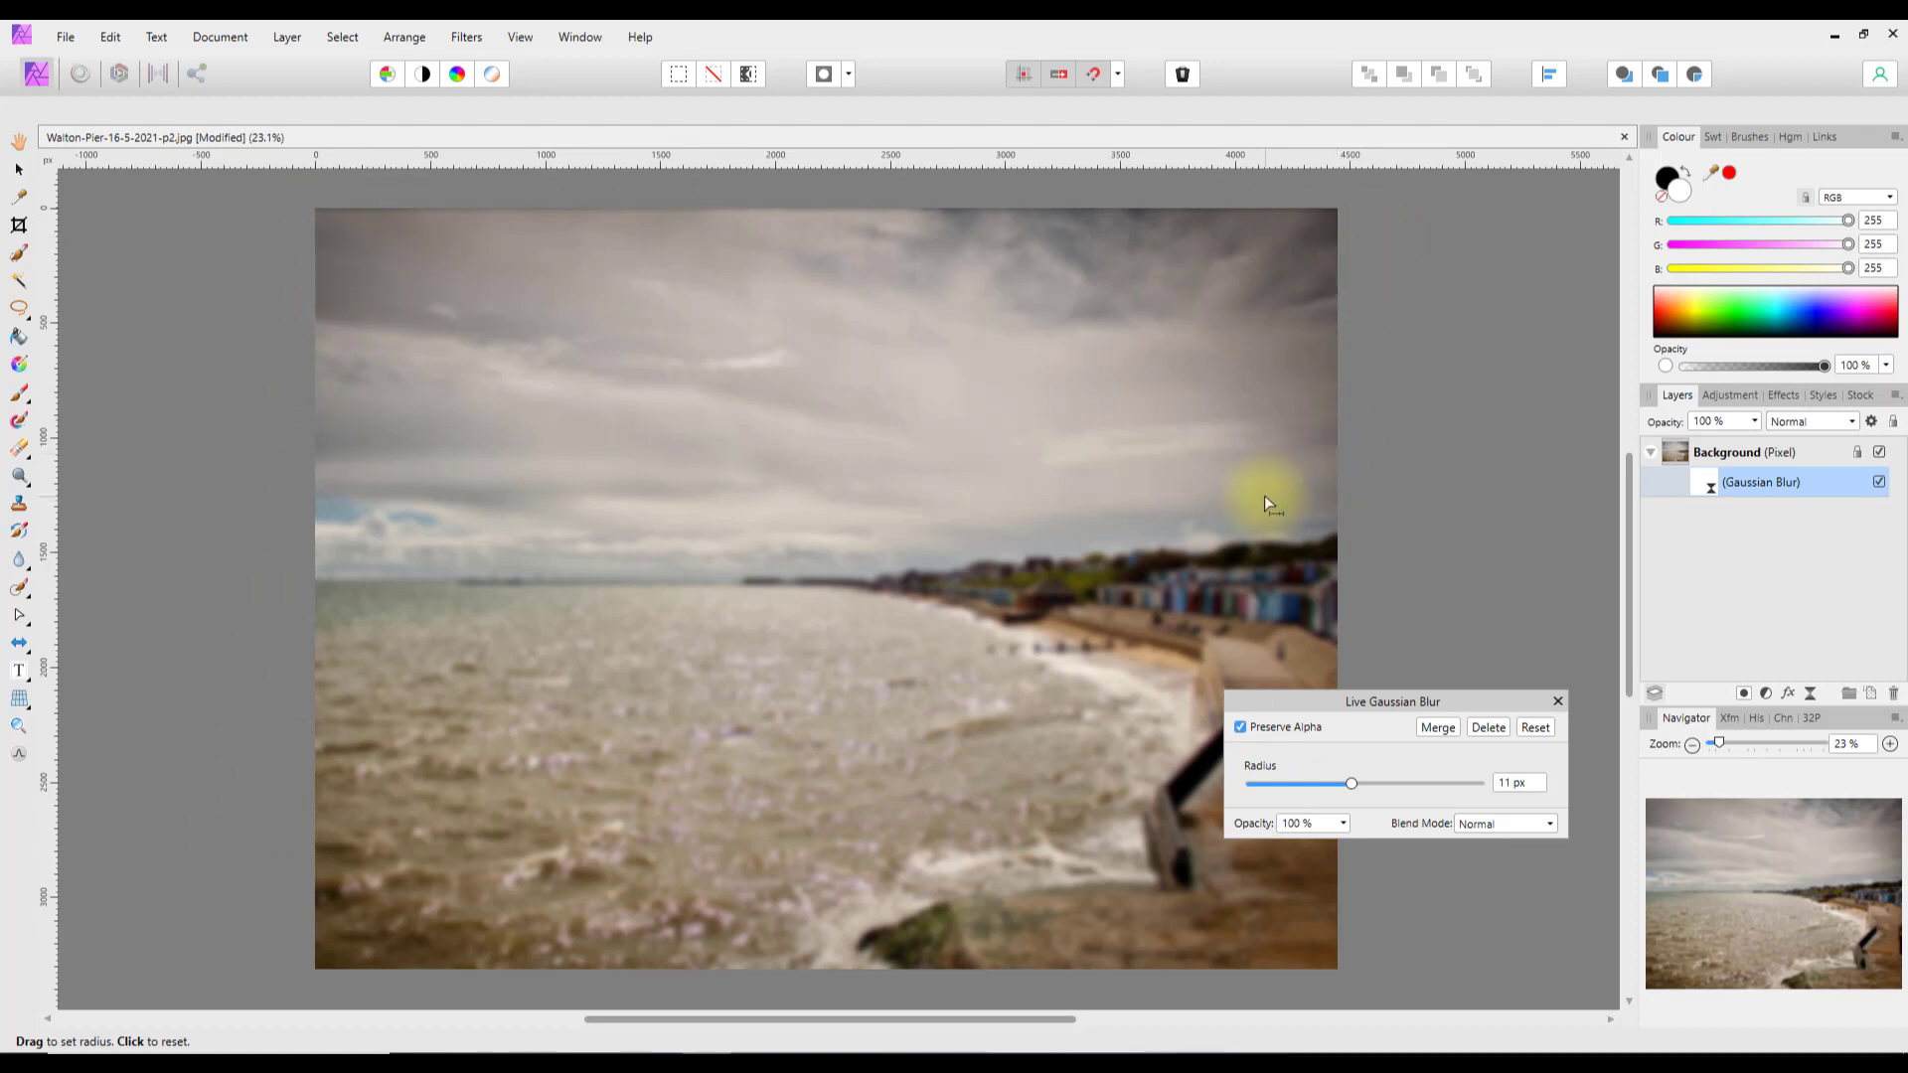
left_click(1559, 701)
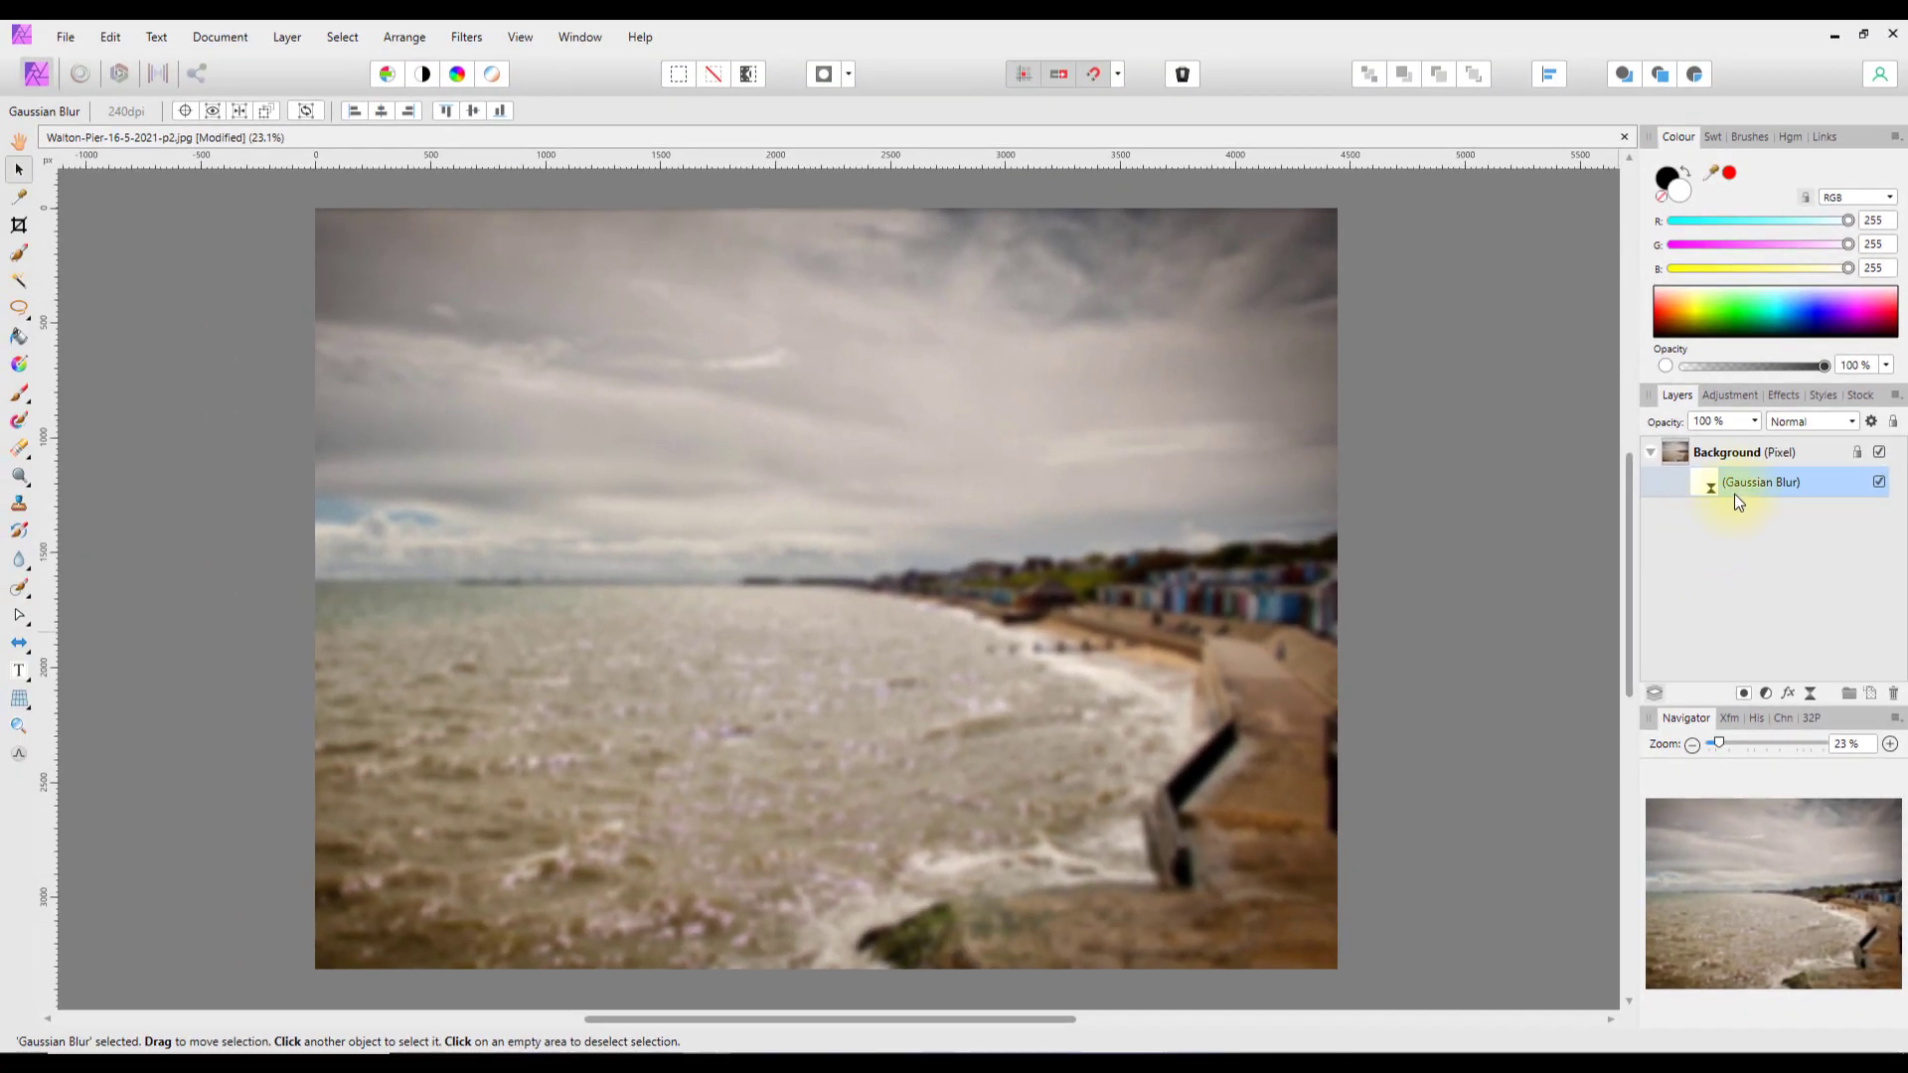
- Toggle the live Gaussian Blur off and on to compare the photo, and reopen its settings for review
left_click(1879, 483)
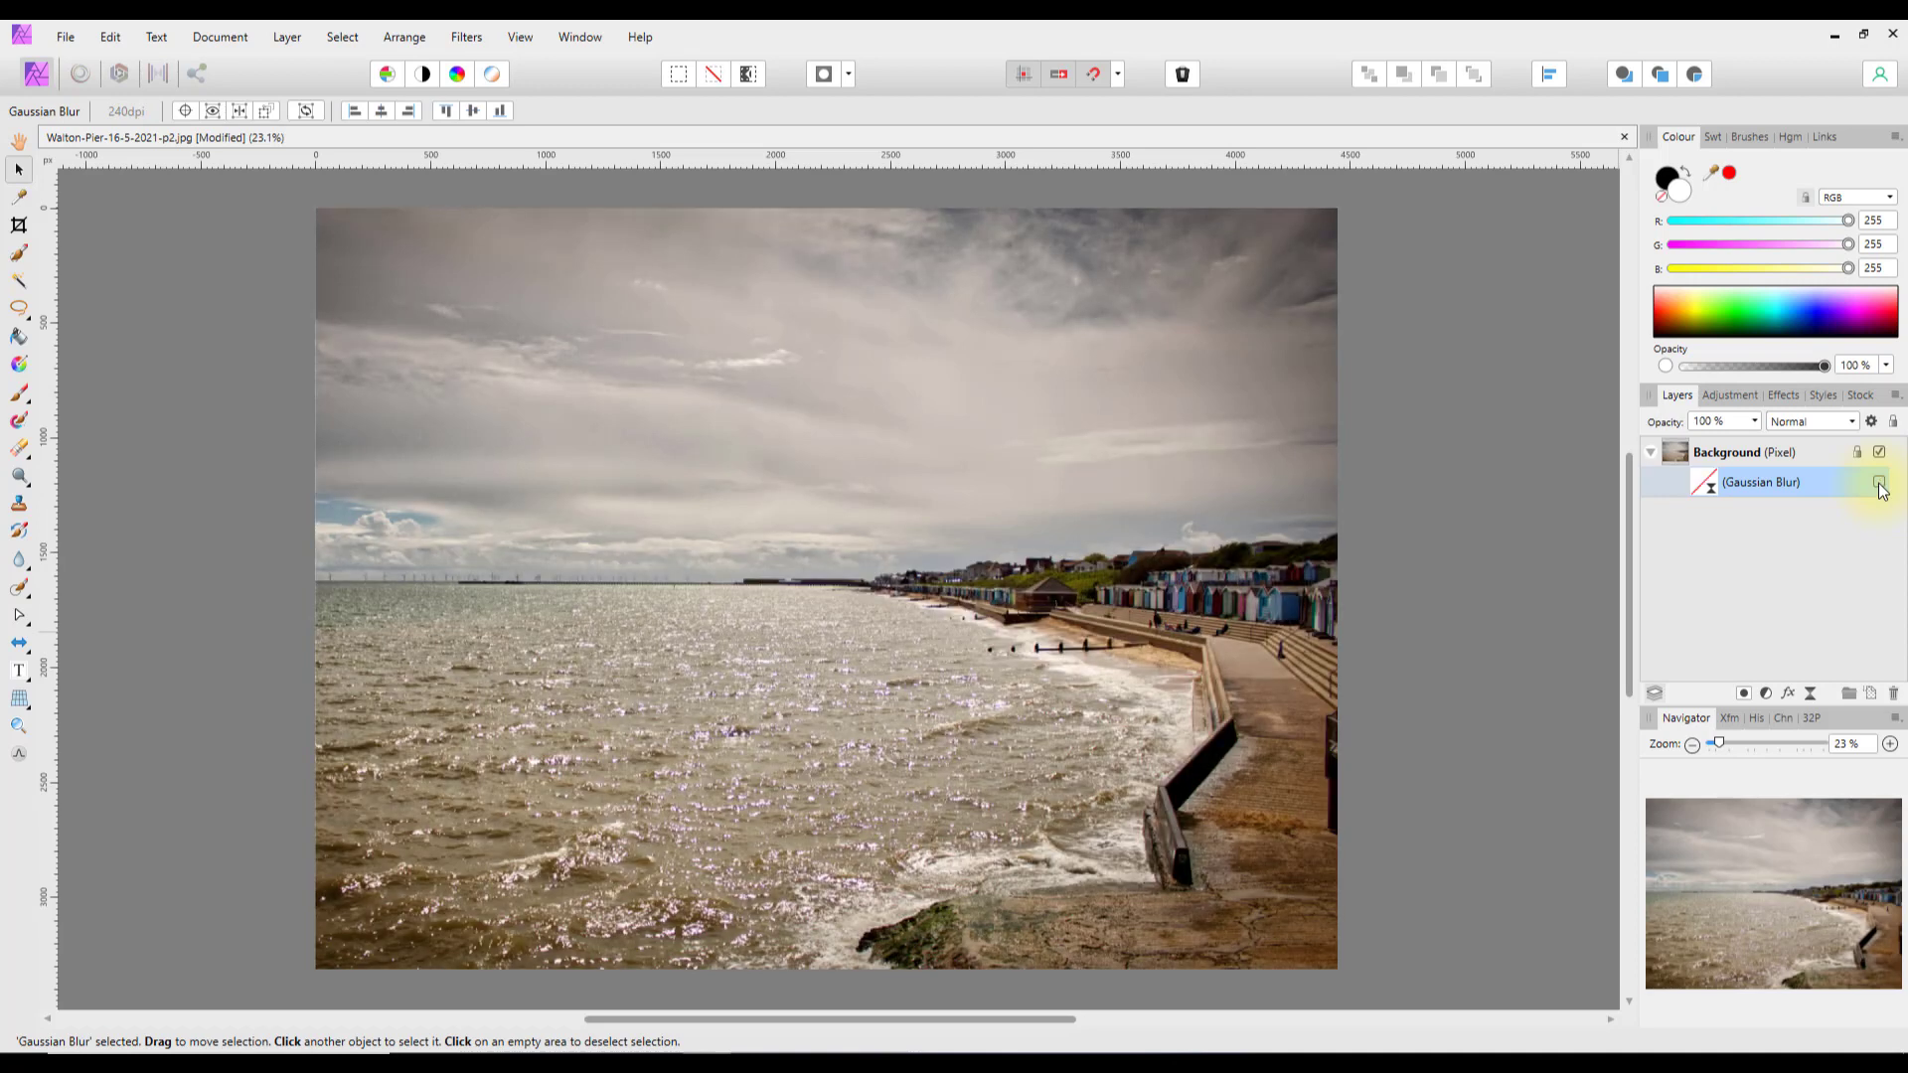
left_click(1879, 483)
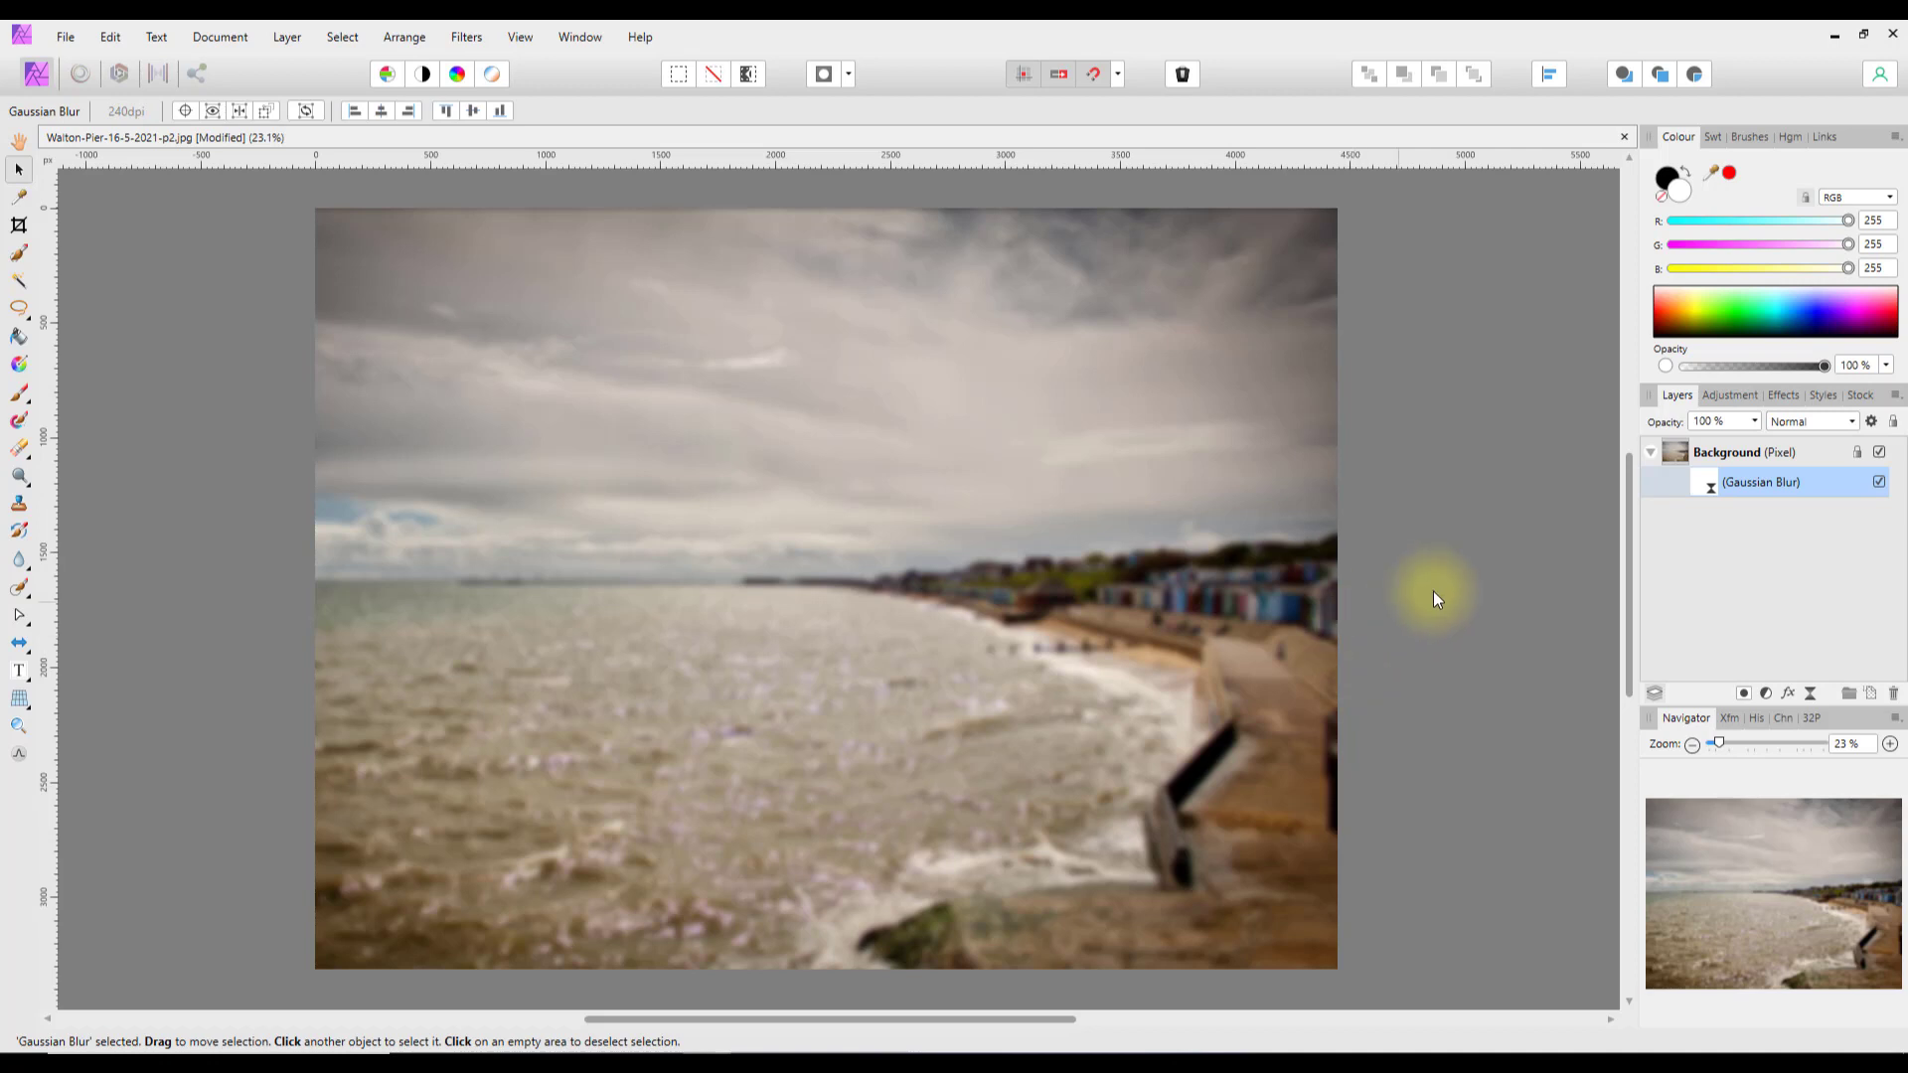
double_click(1703, 486)
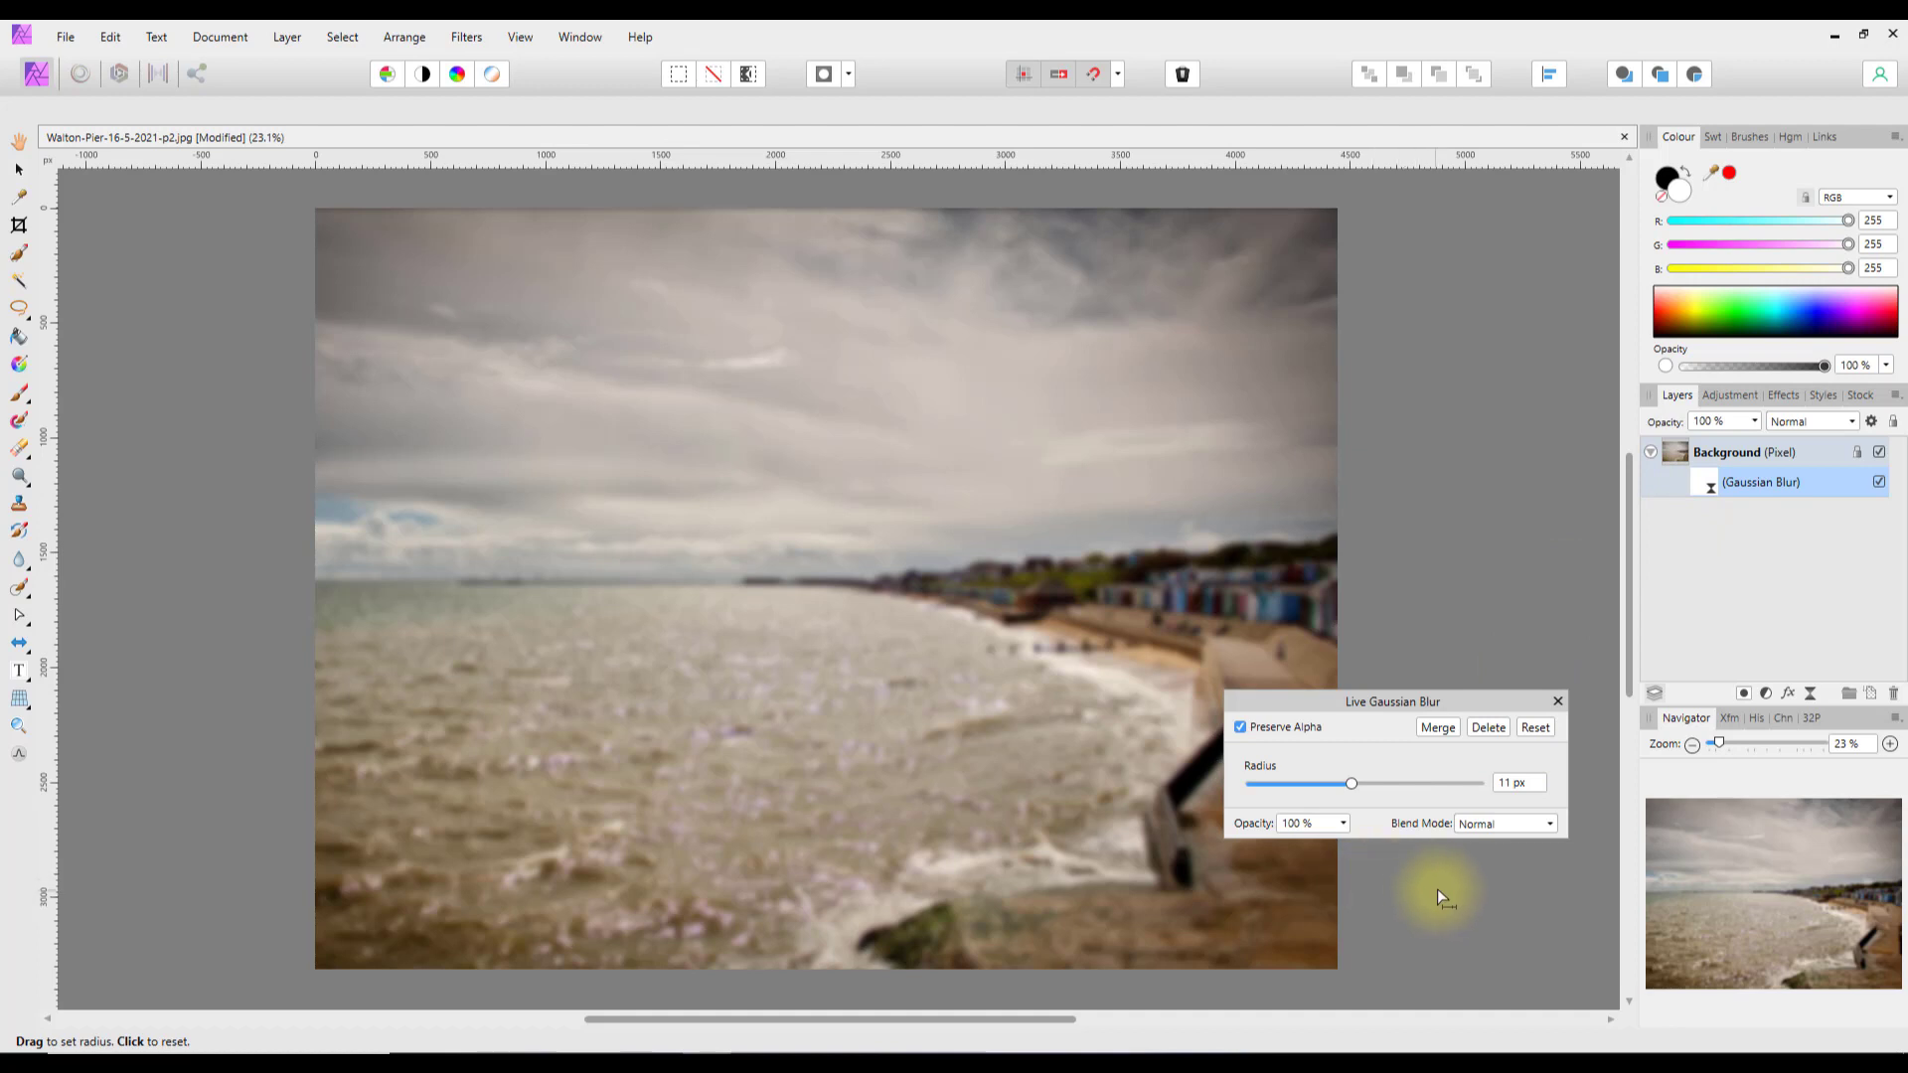
left_click(1558, 702)
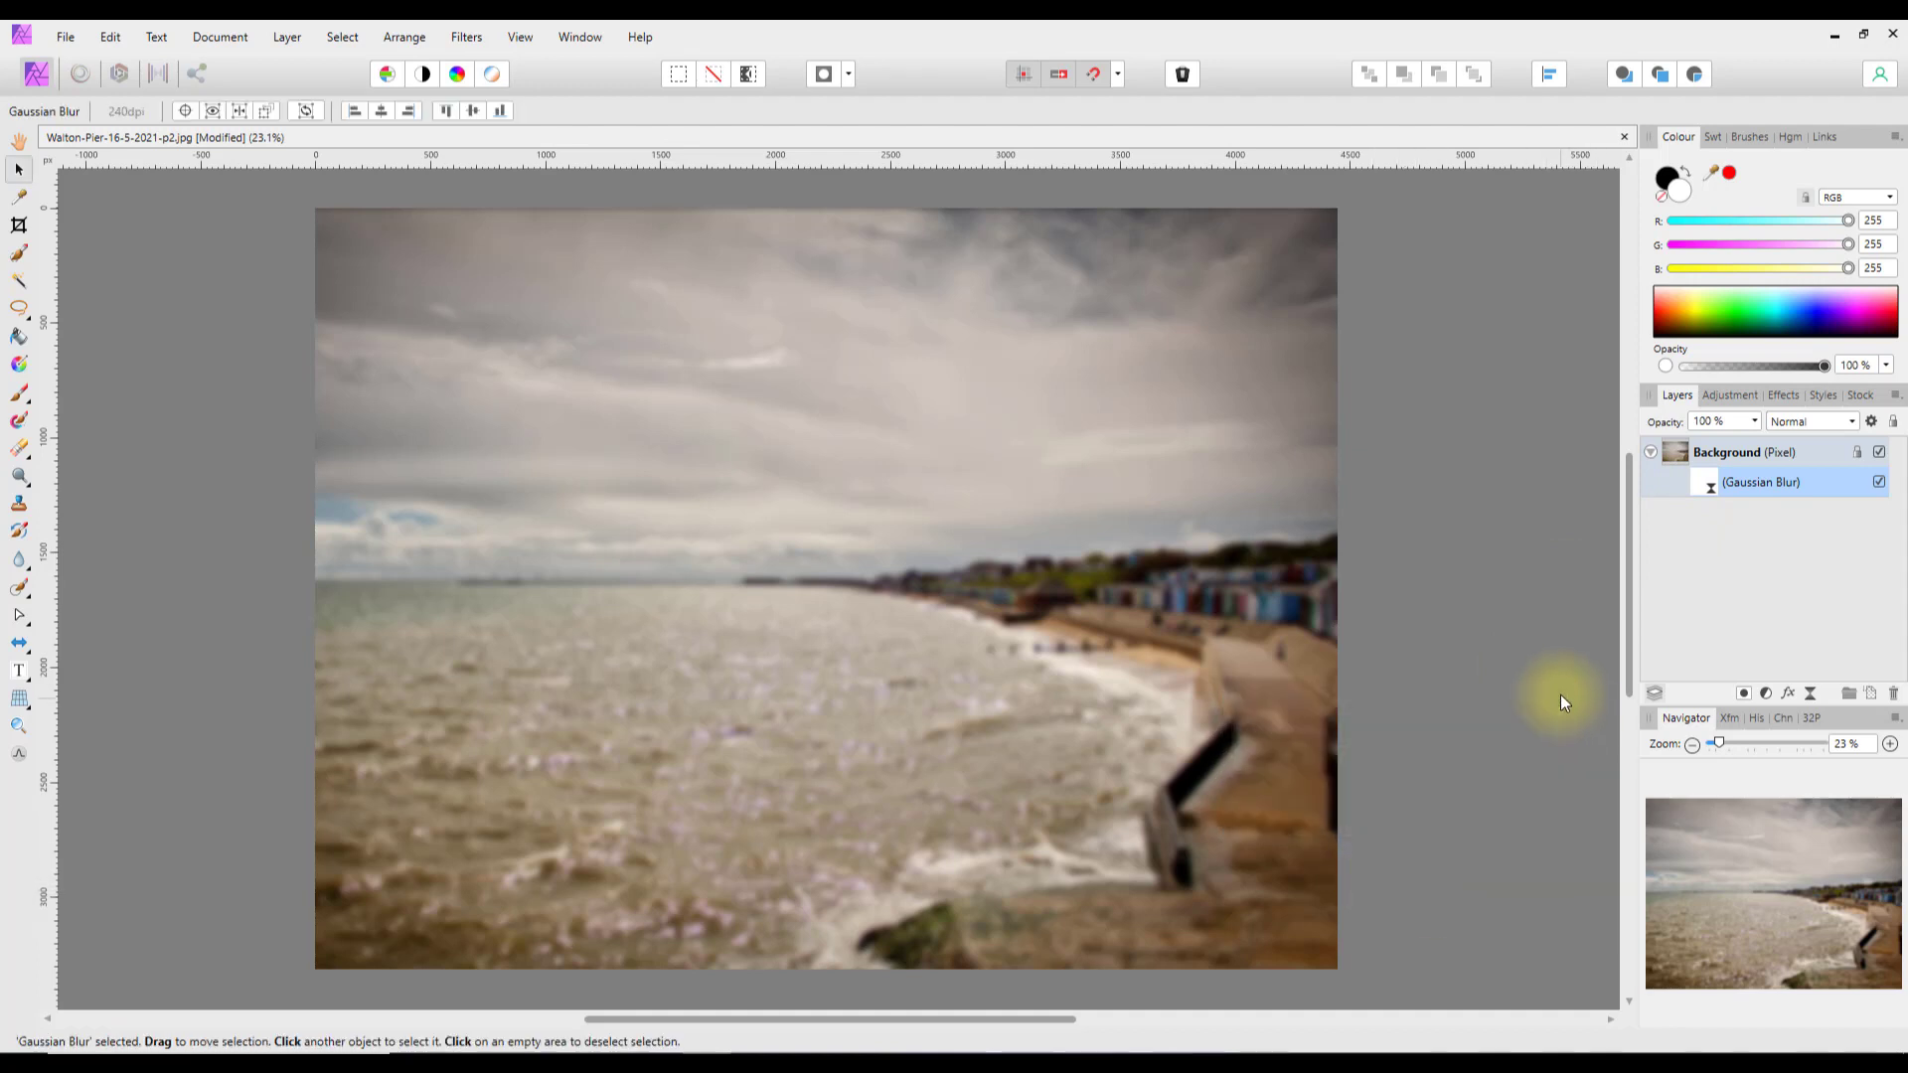
- Review the standard filters, including the Distort group, and compare them with the list of available live filters
left_click(460, 43)
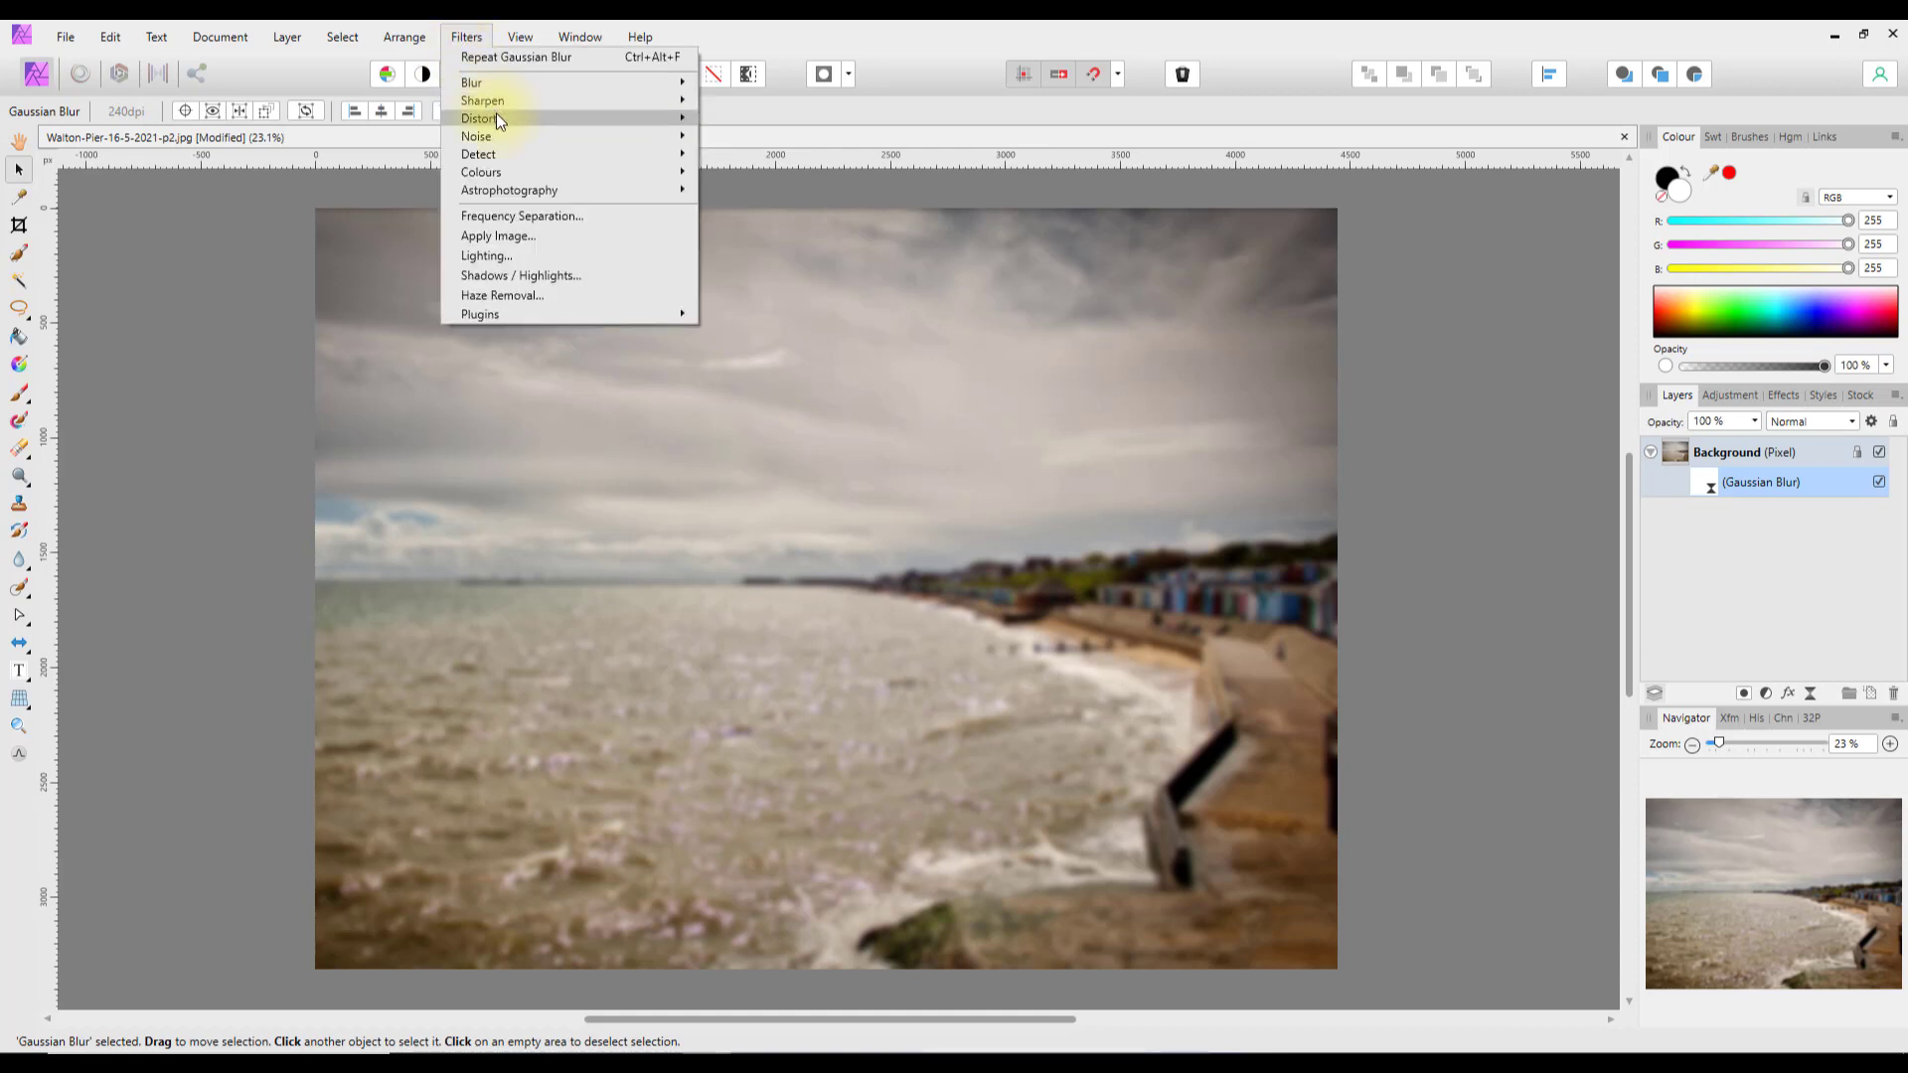
mouse_move(497, 121)
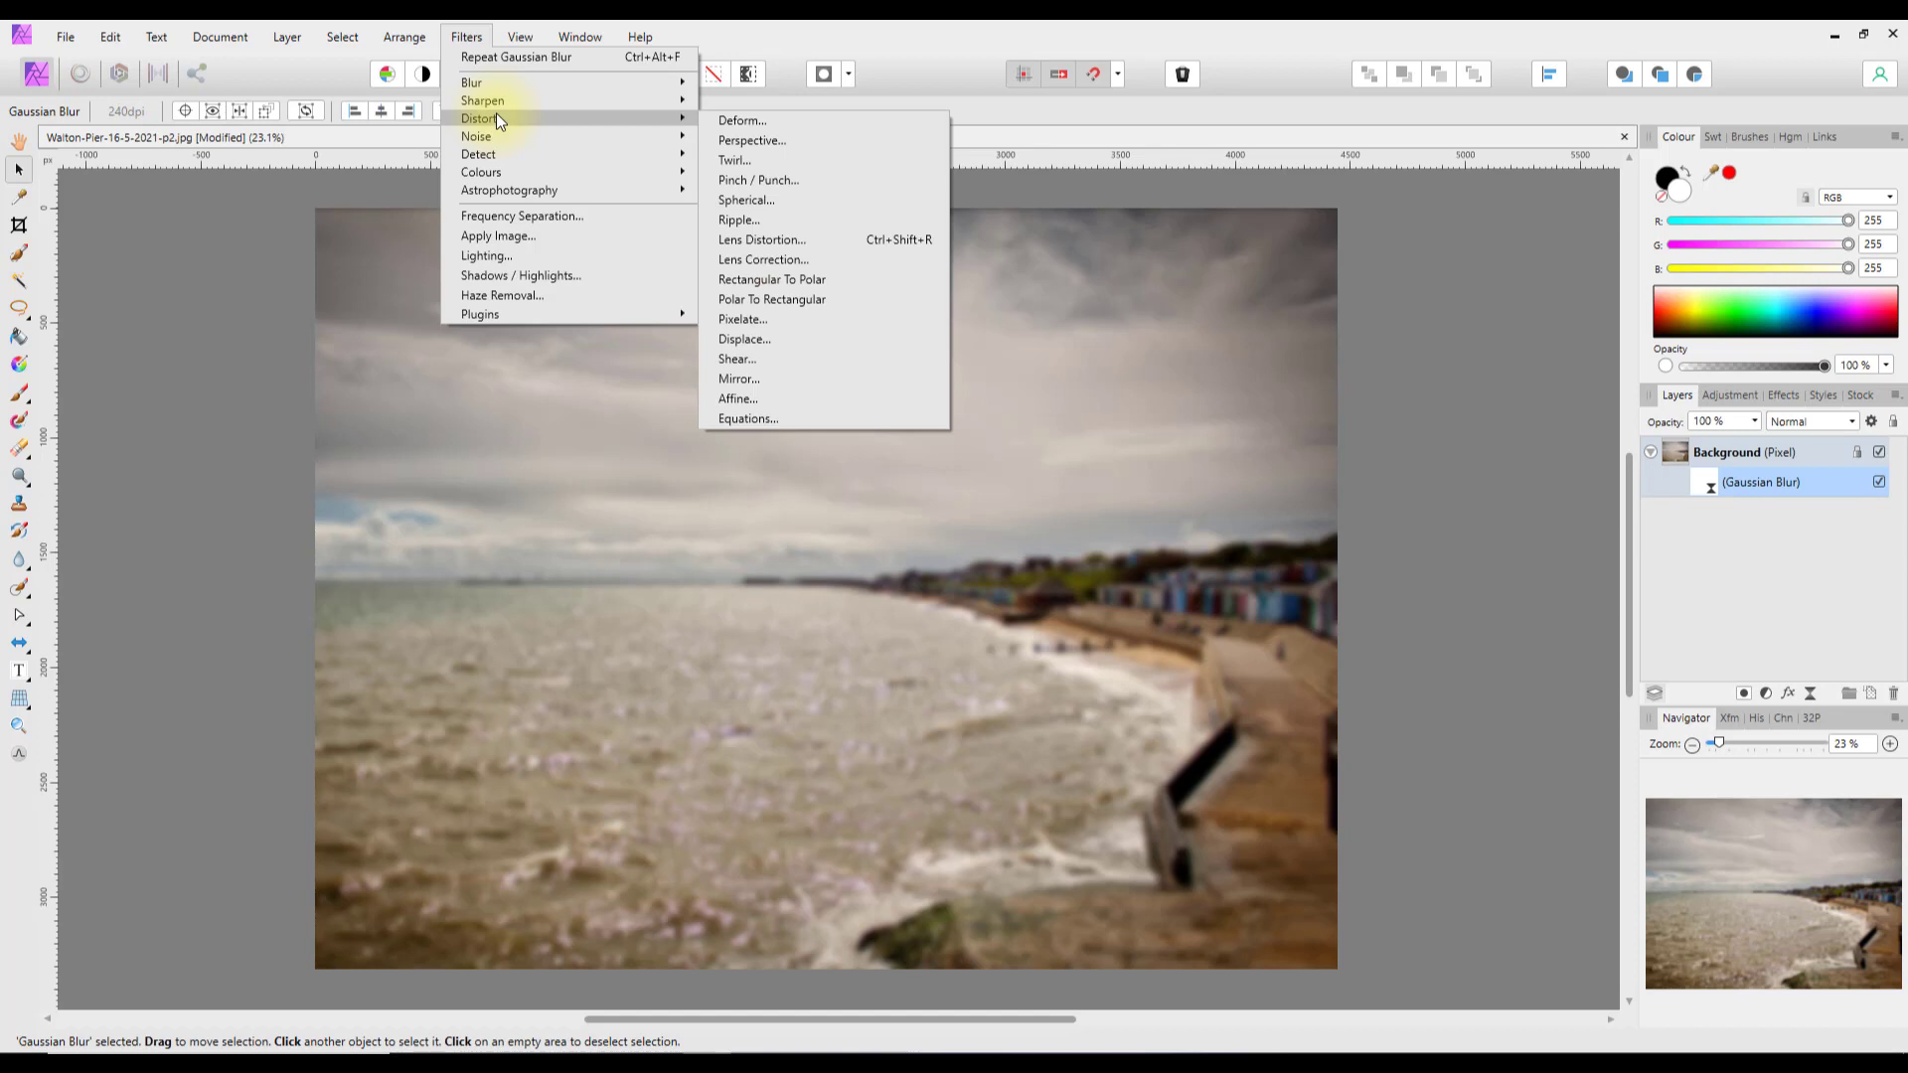
mouse_move(563, 185)
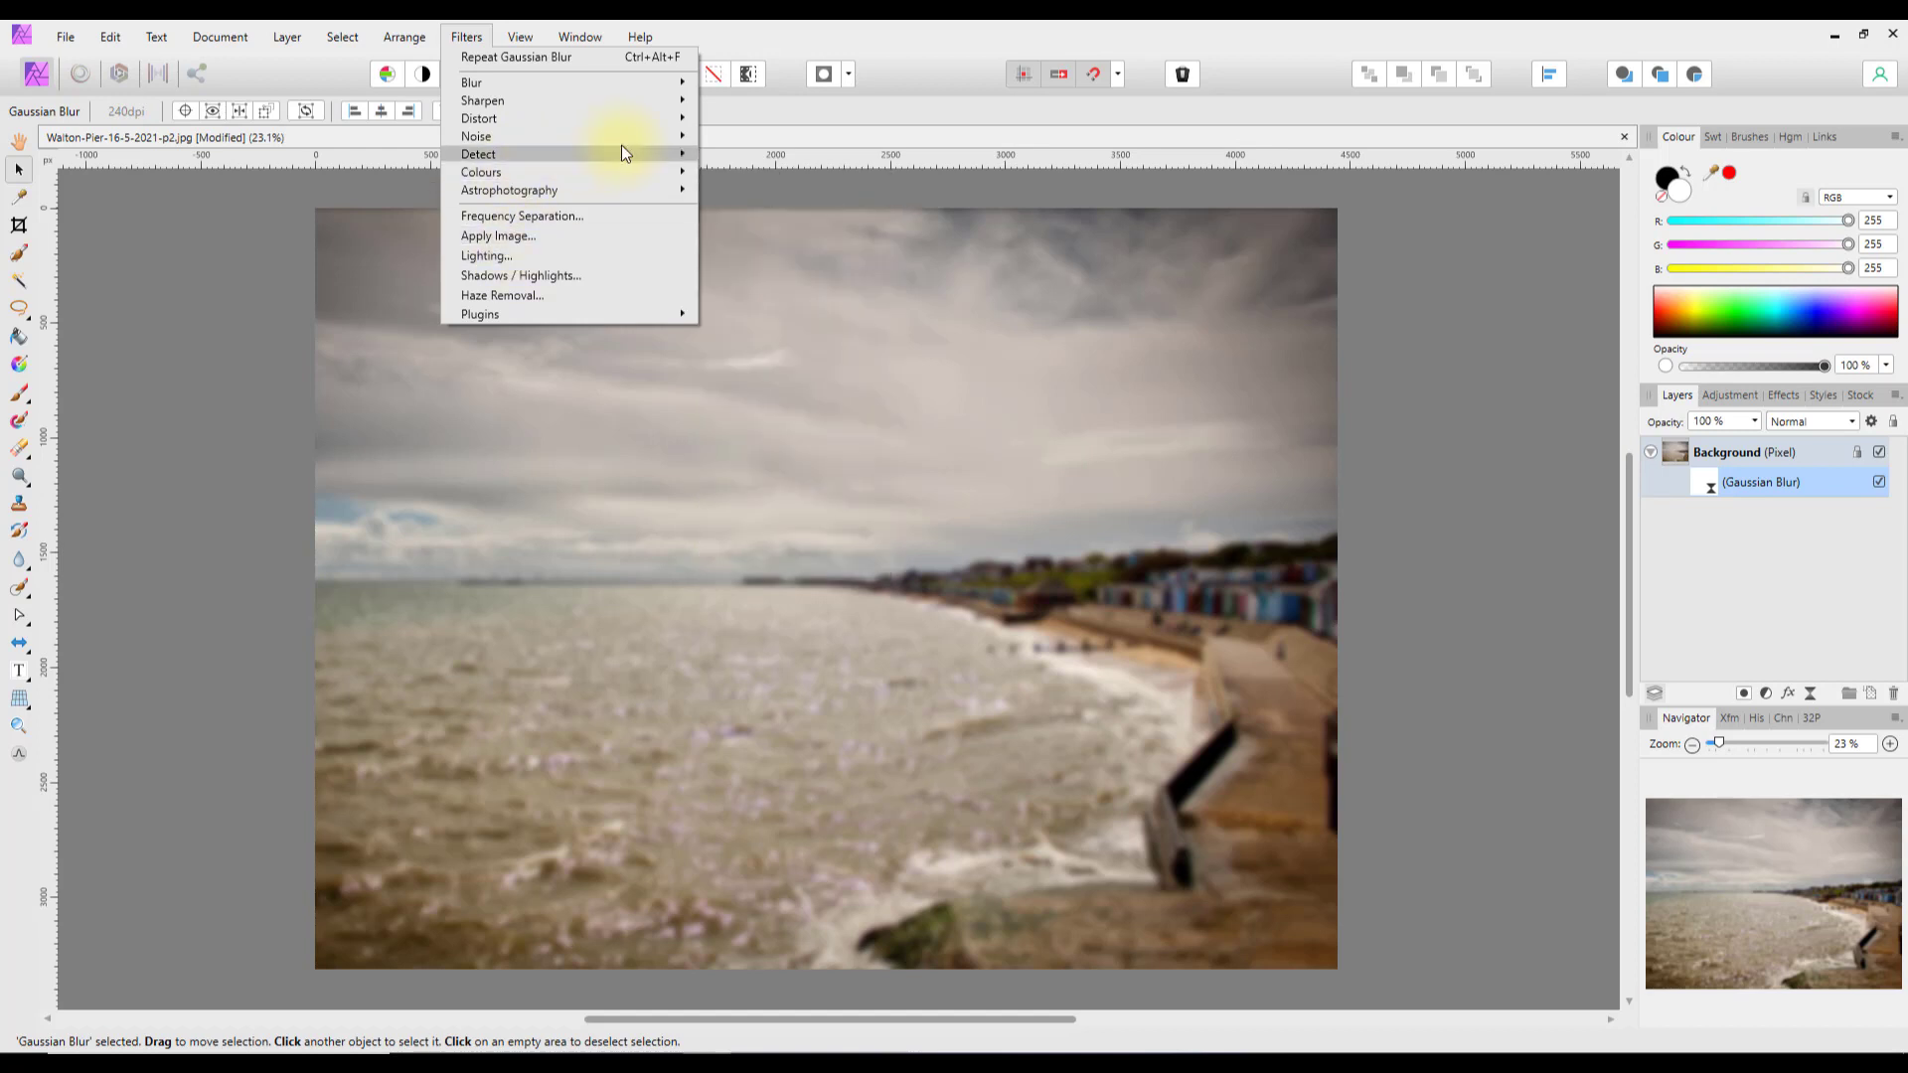
left_click(1512, 329)
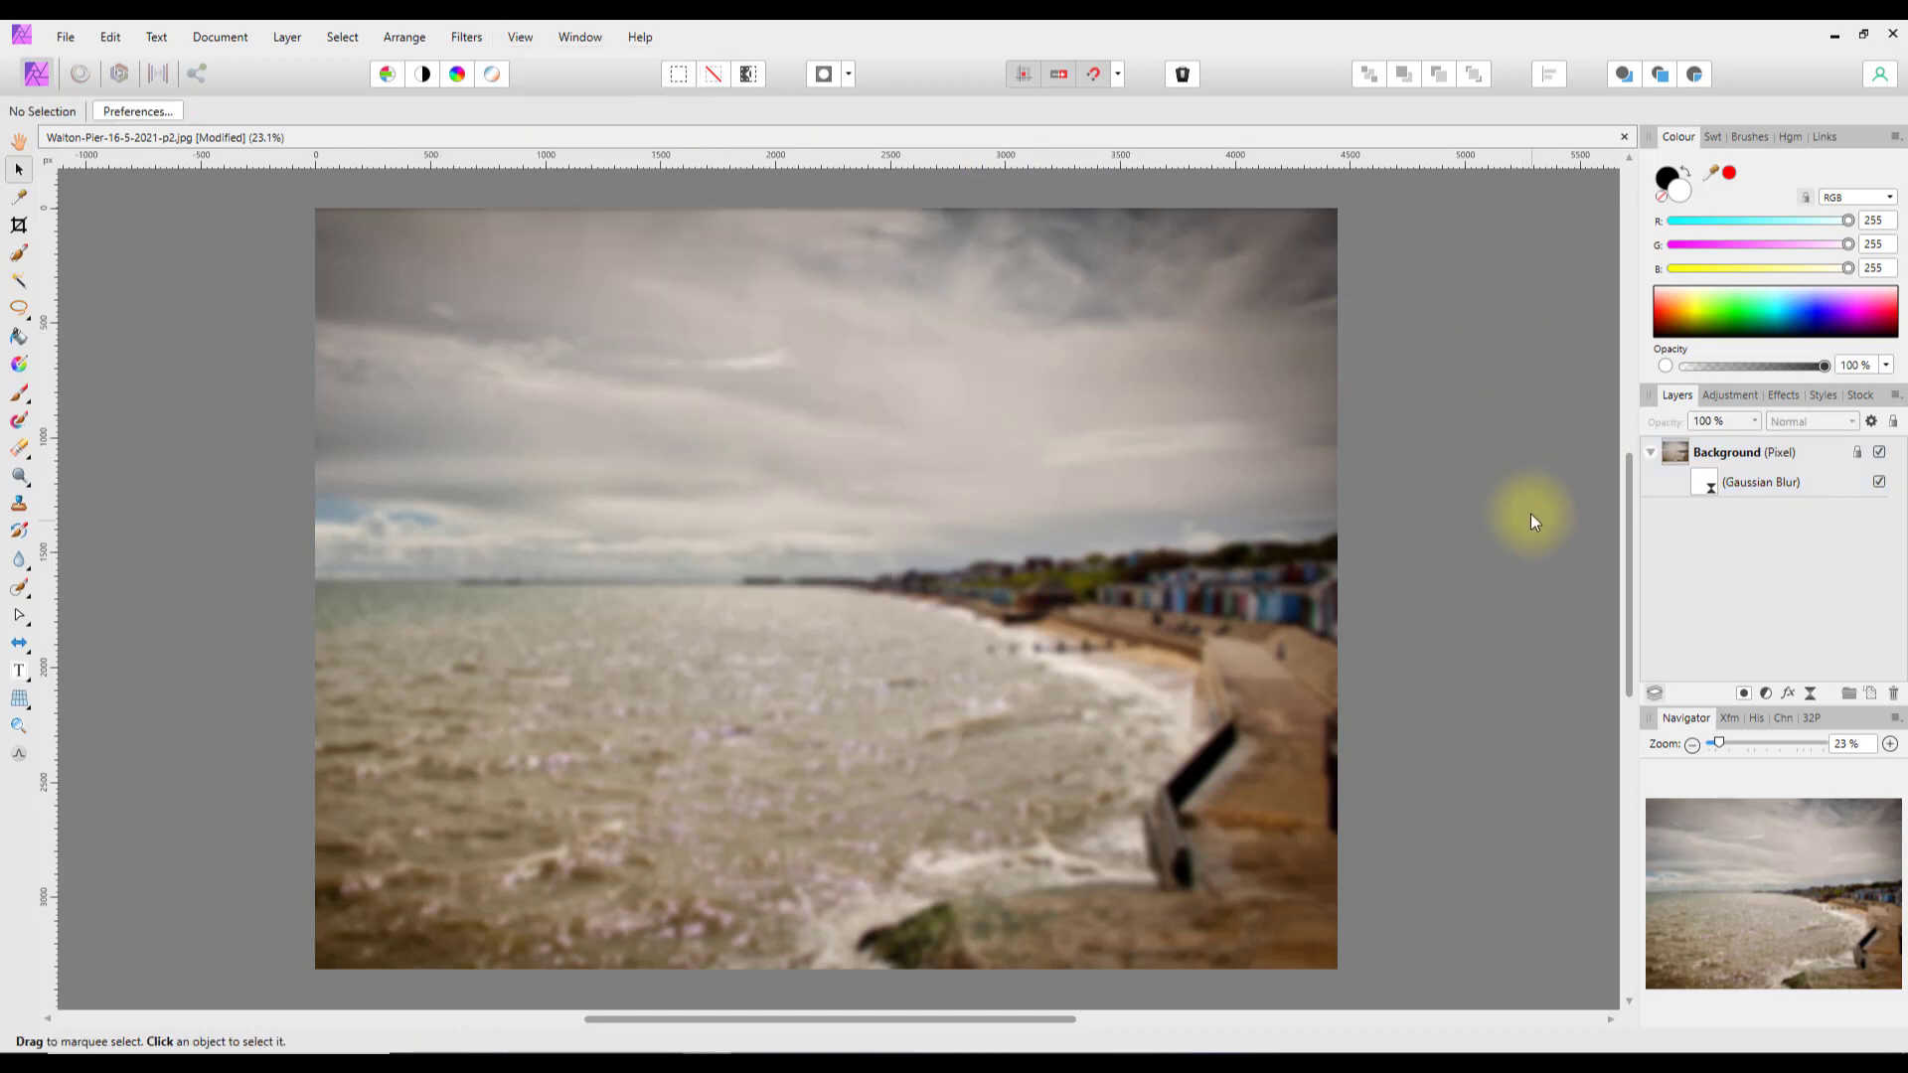
left_click(1813, 694)
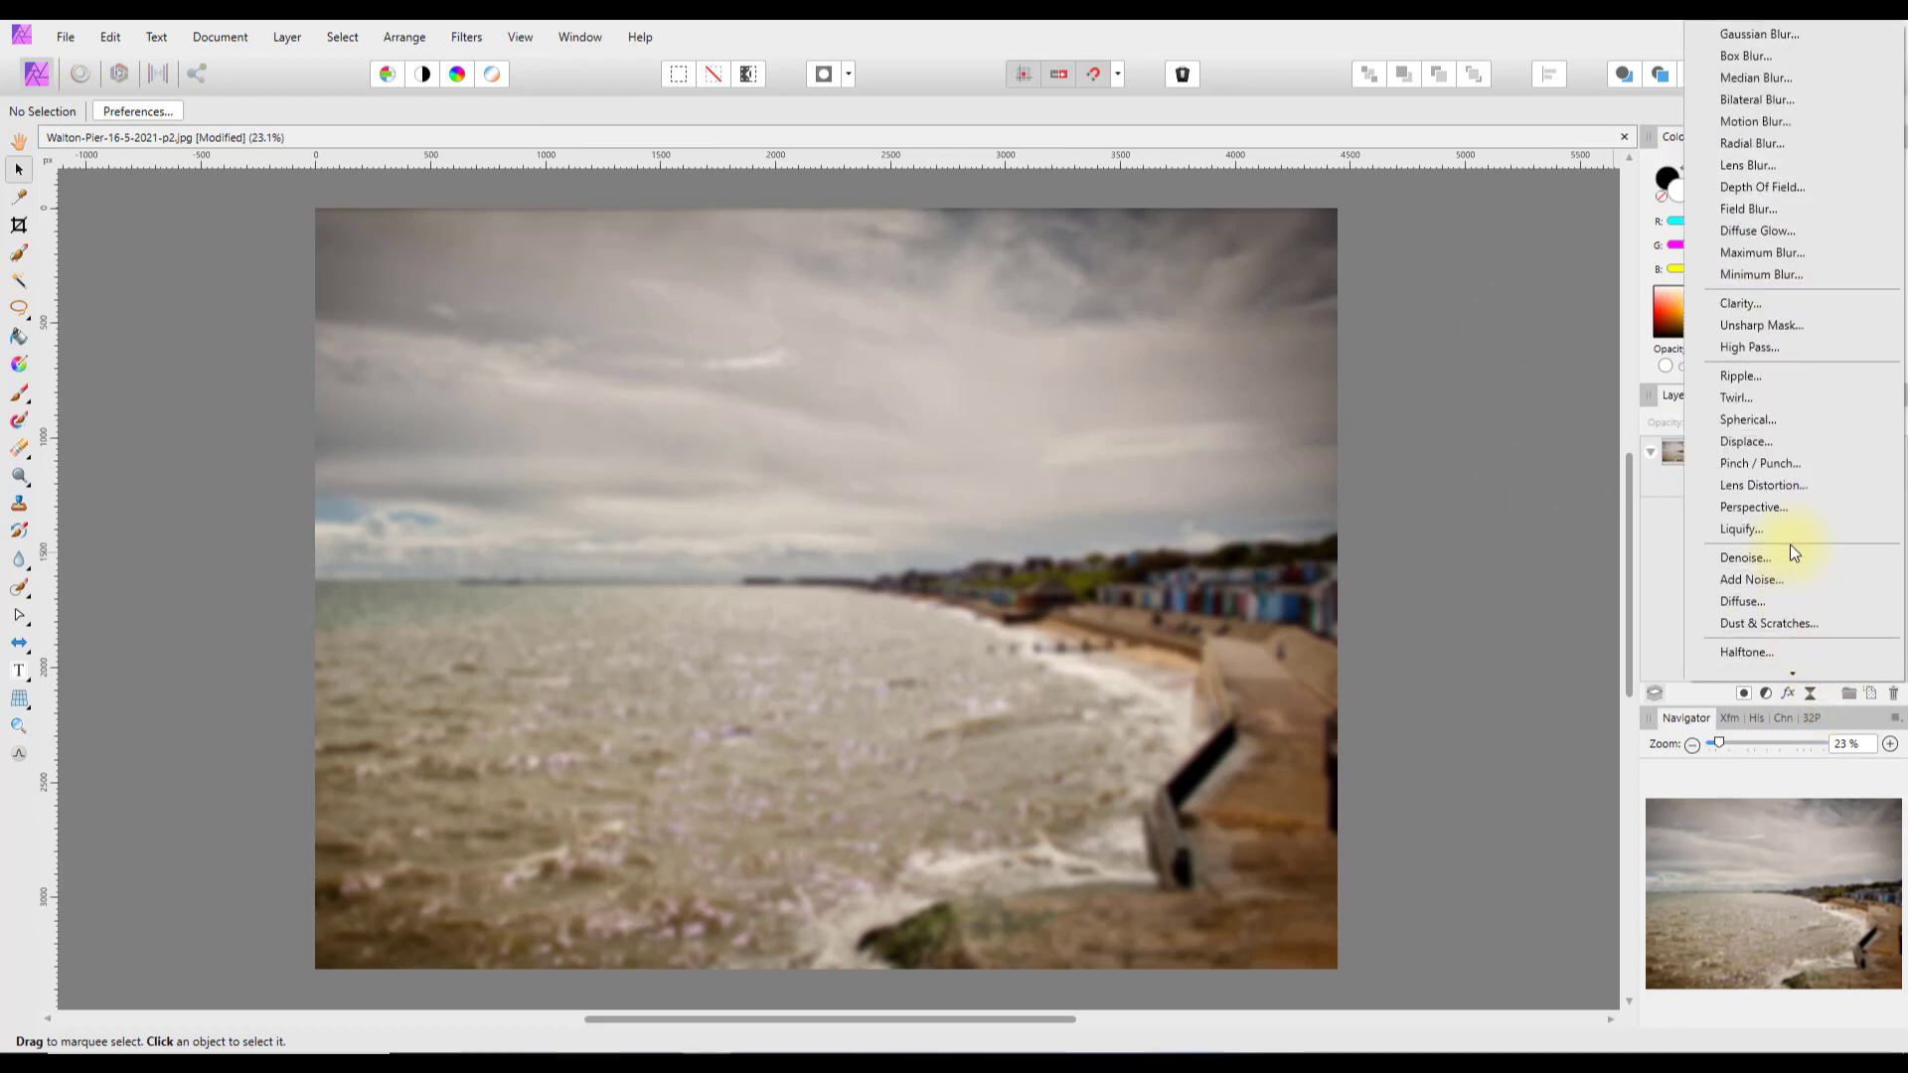
left_click(1501, 512)
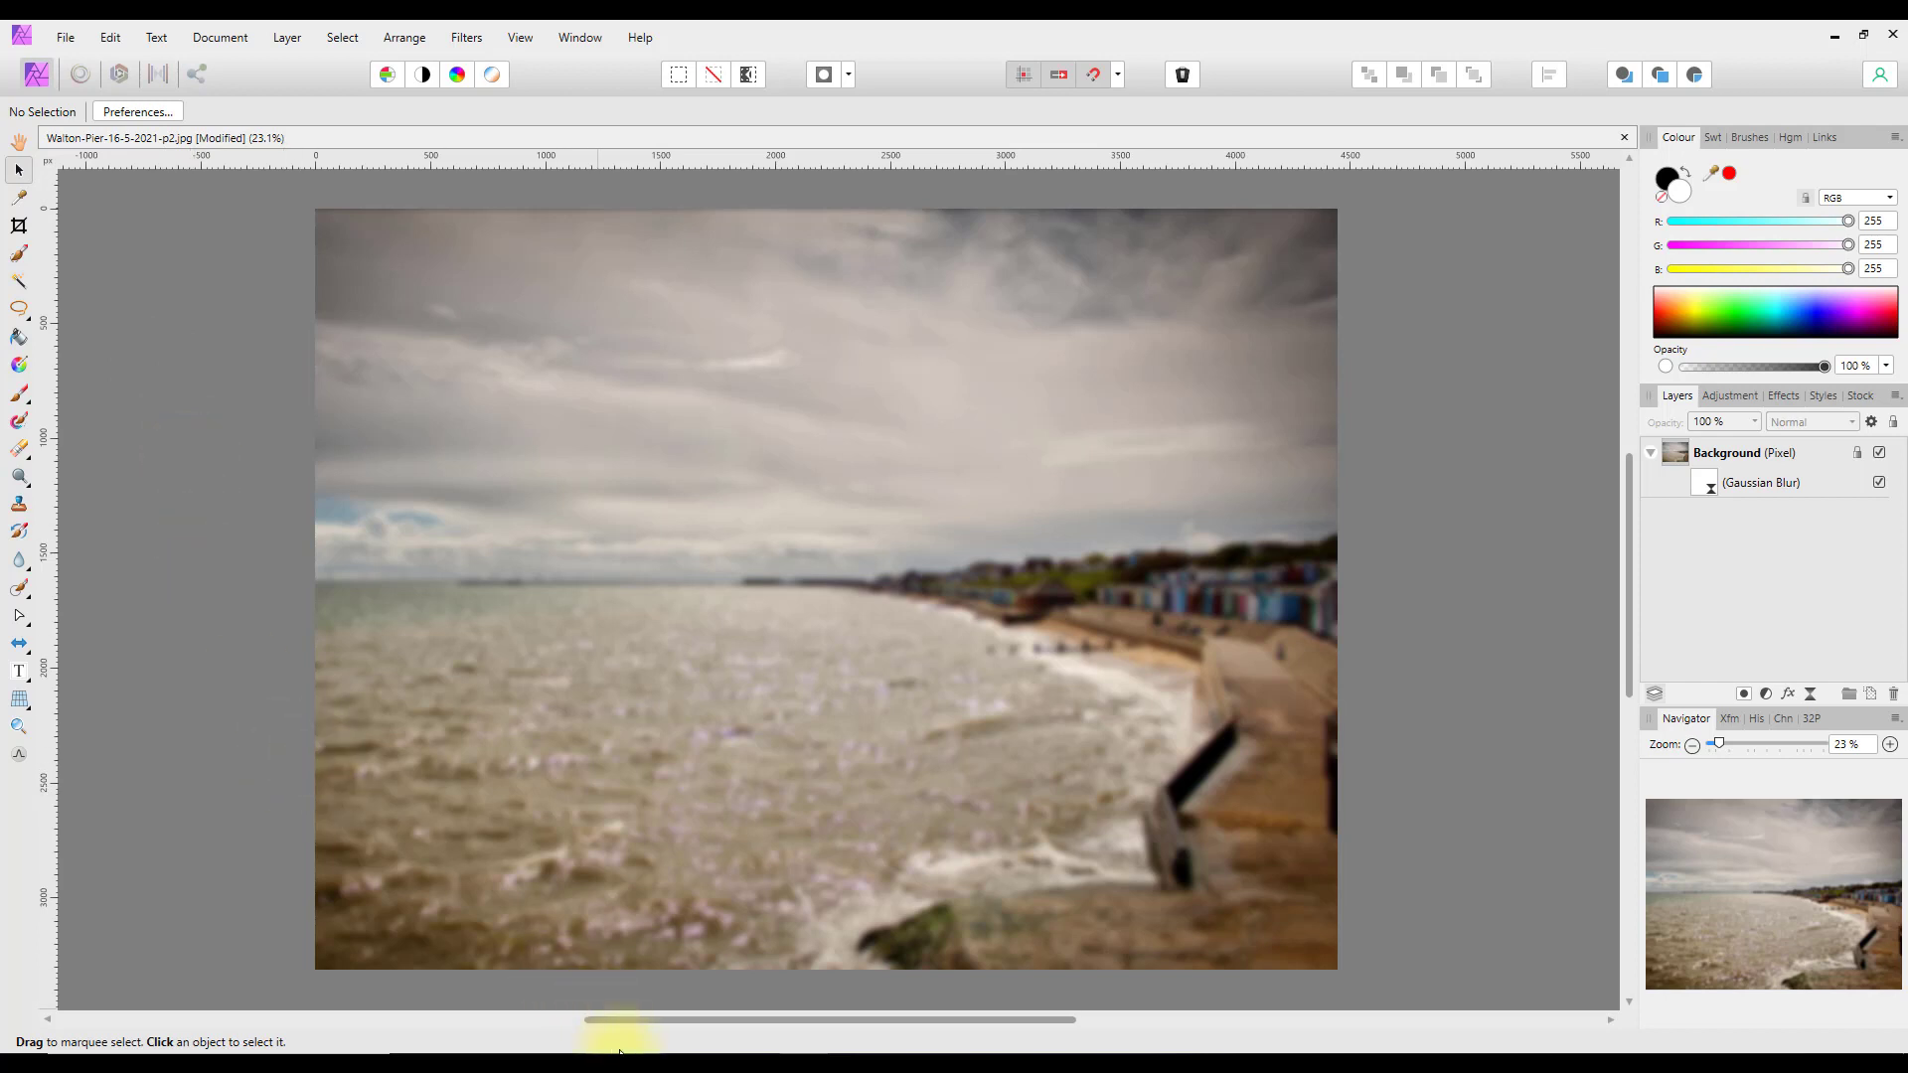
- Switch to the web browser and examine the 99designs image file formats chart and the "raw file types" Google search
left_click(513, 1069)
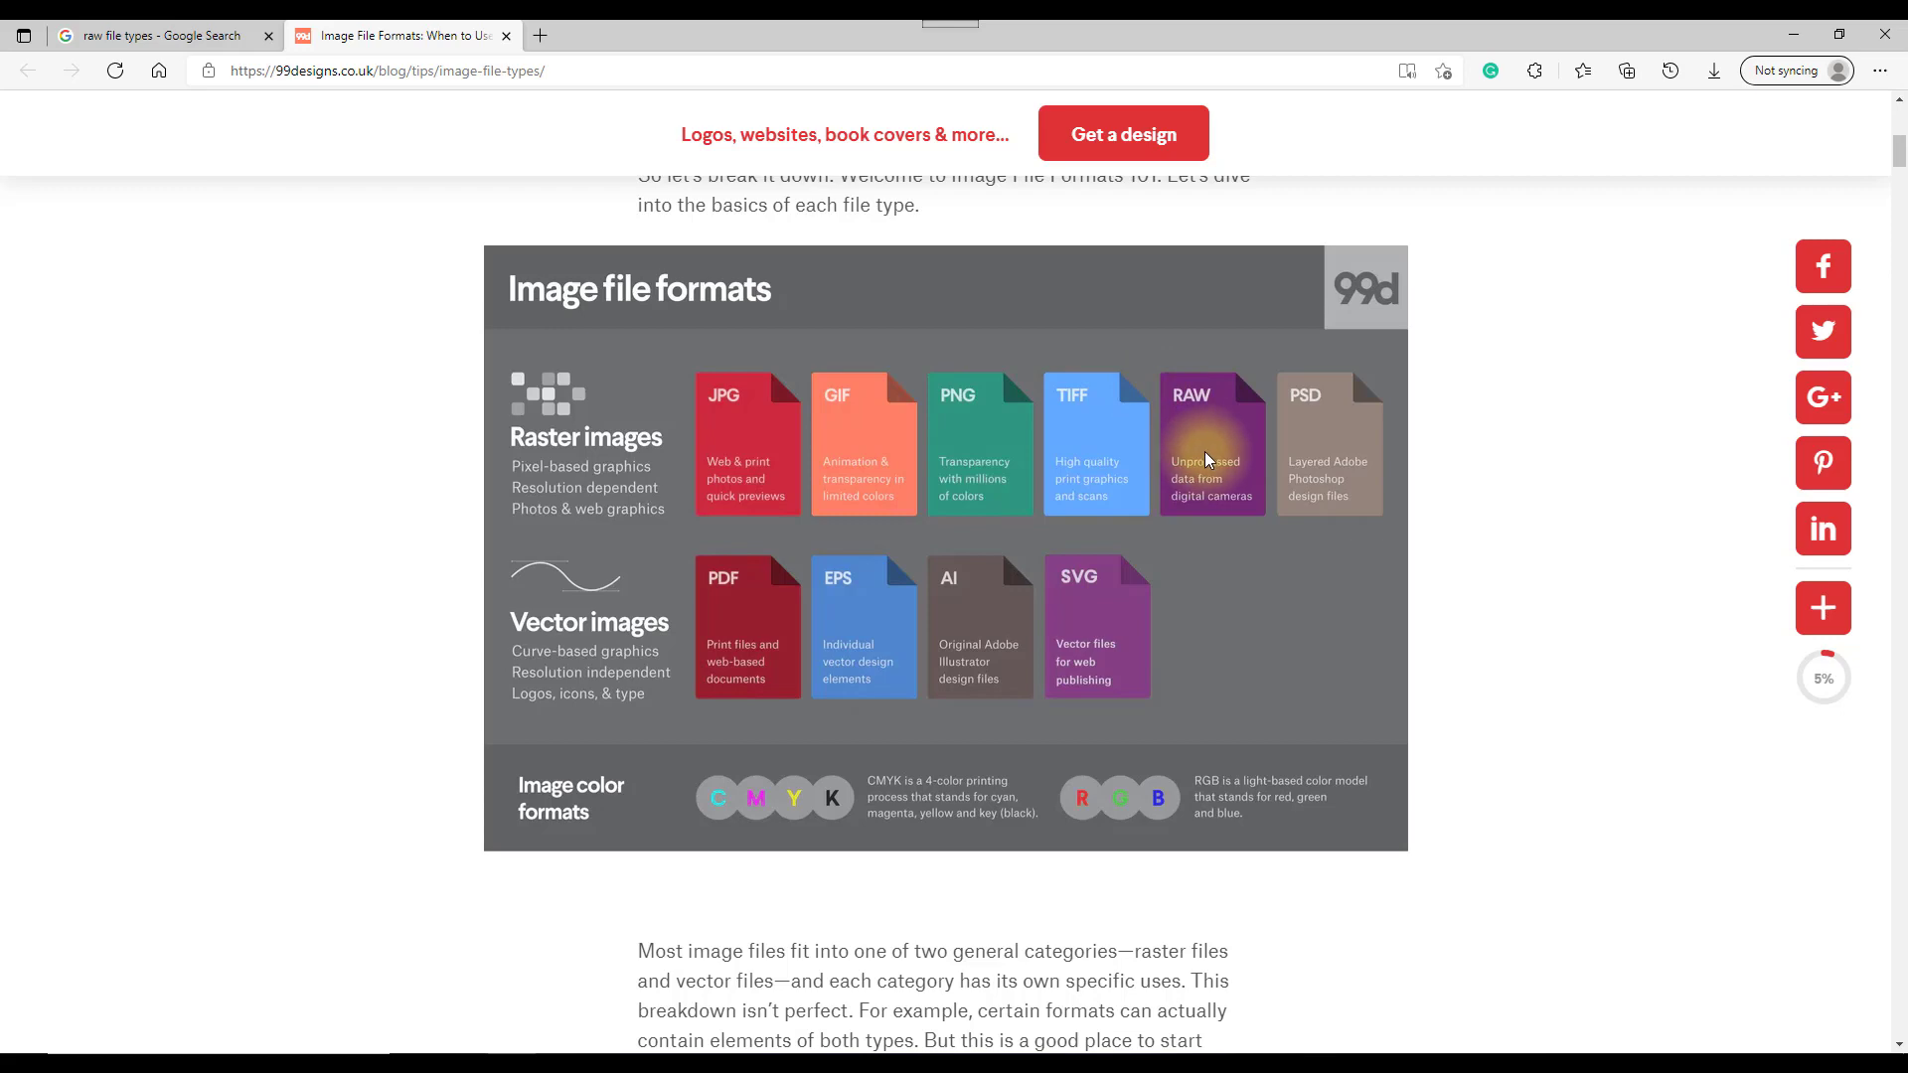
left_click(157, 35)
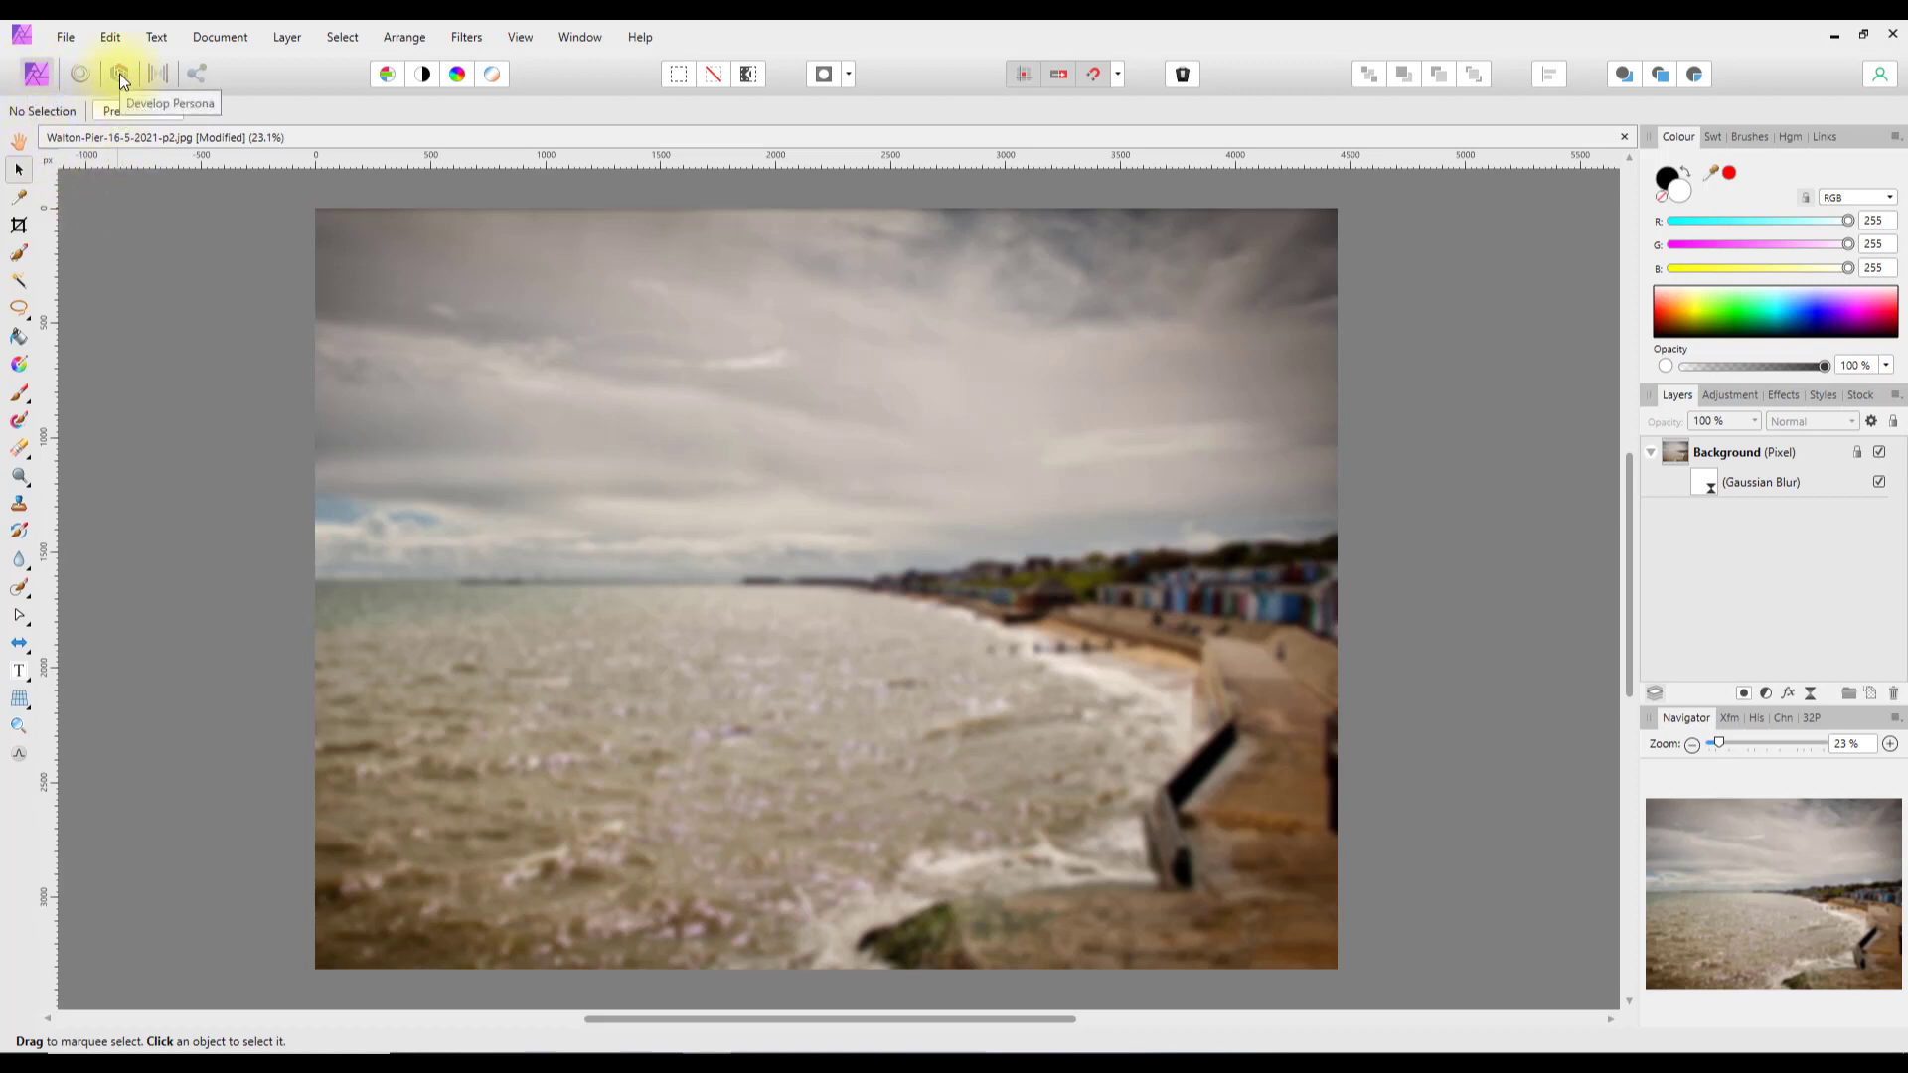
- Hide the live Gaussian Blur, then view the Background layer in the Develop Persona and leave without developing it
left_click(1879, 483)
left_click(1723, 453)
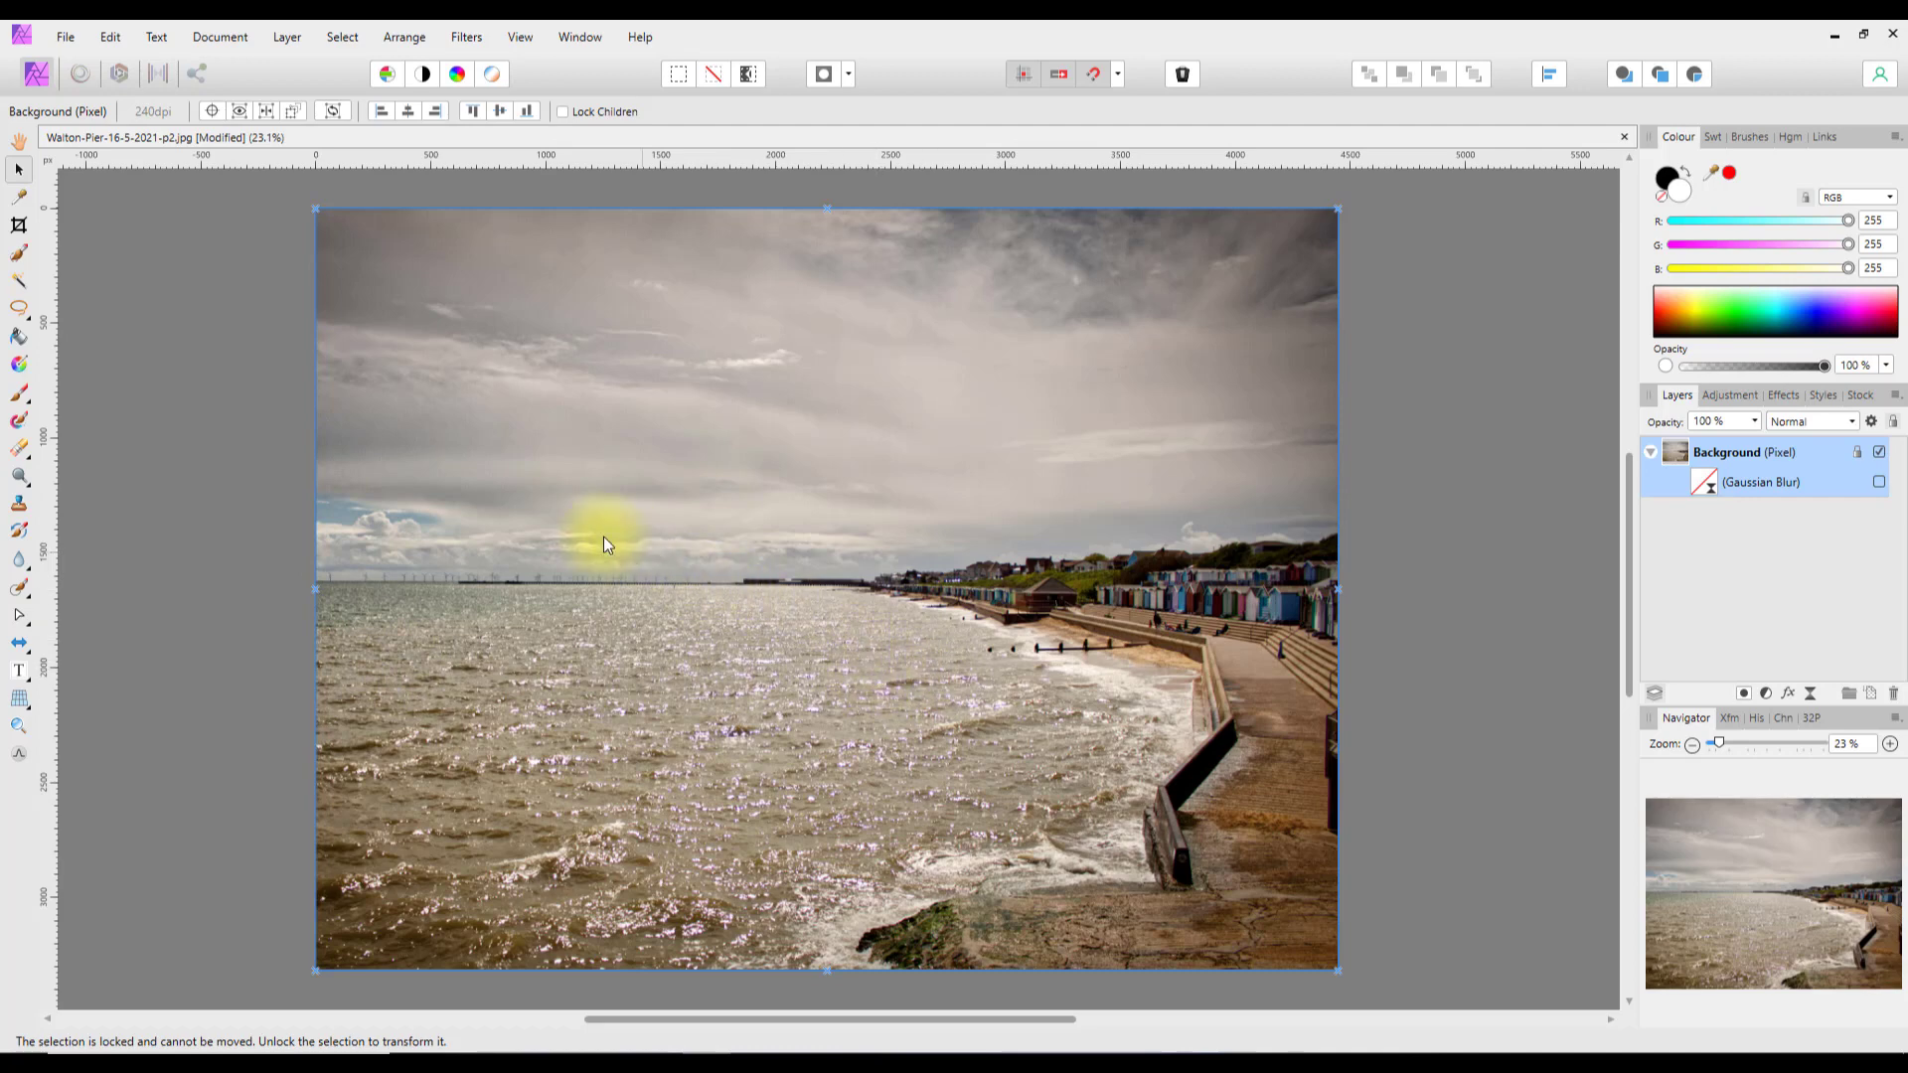
left_click(119, 75)
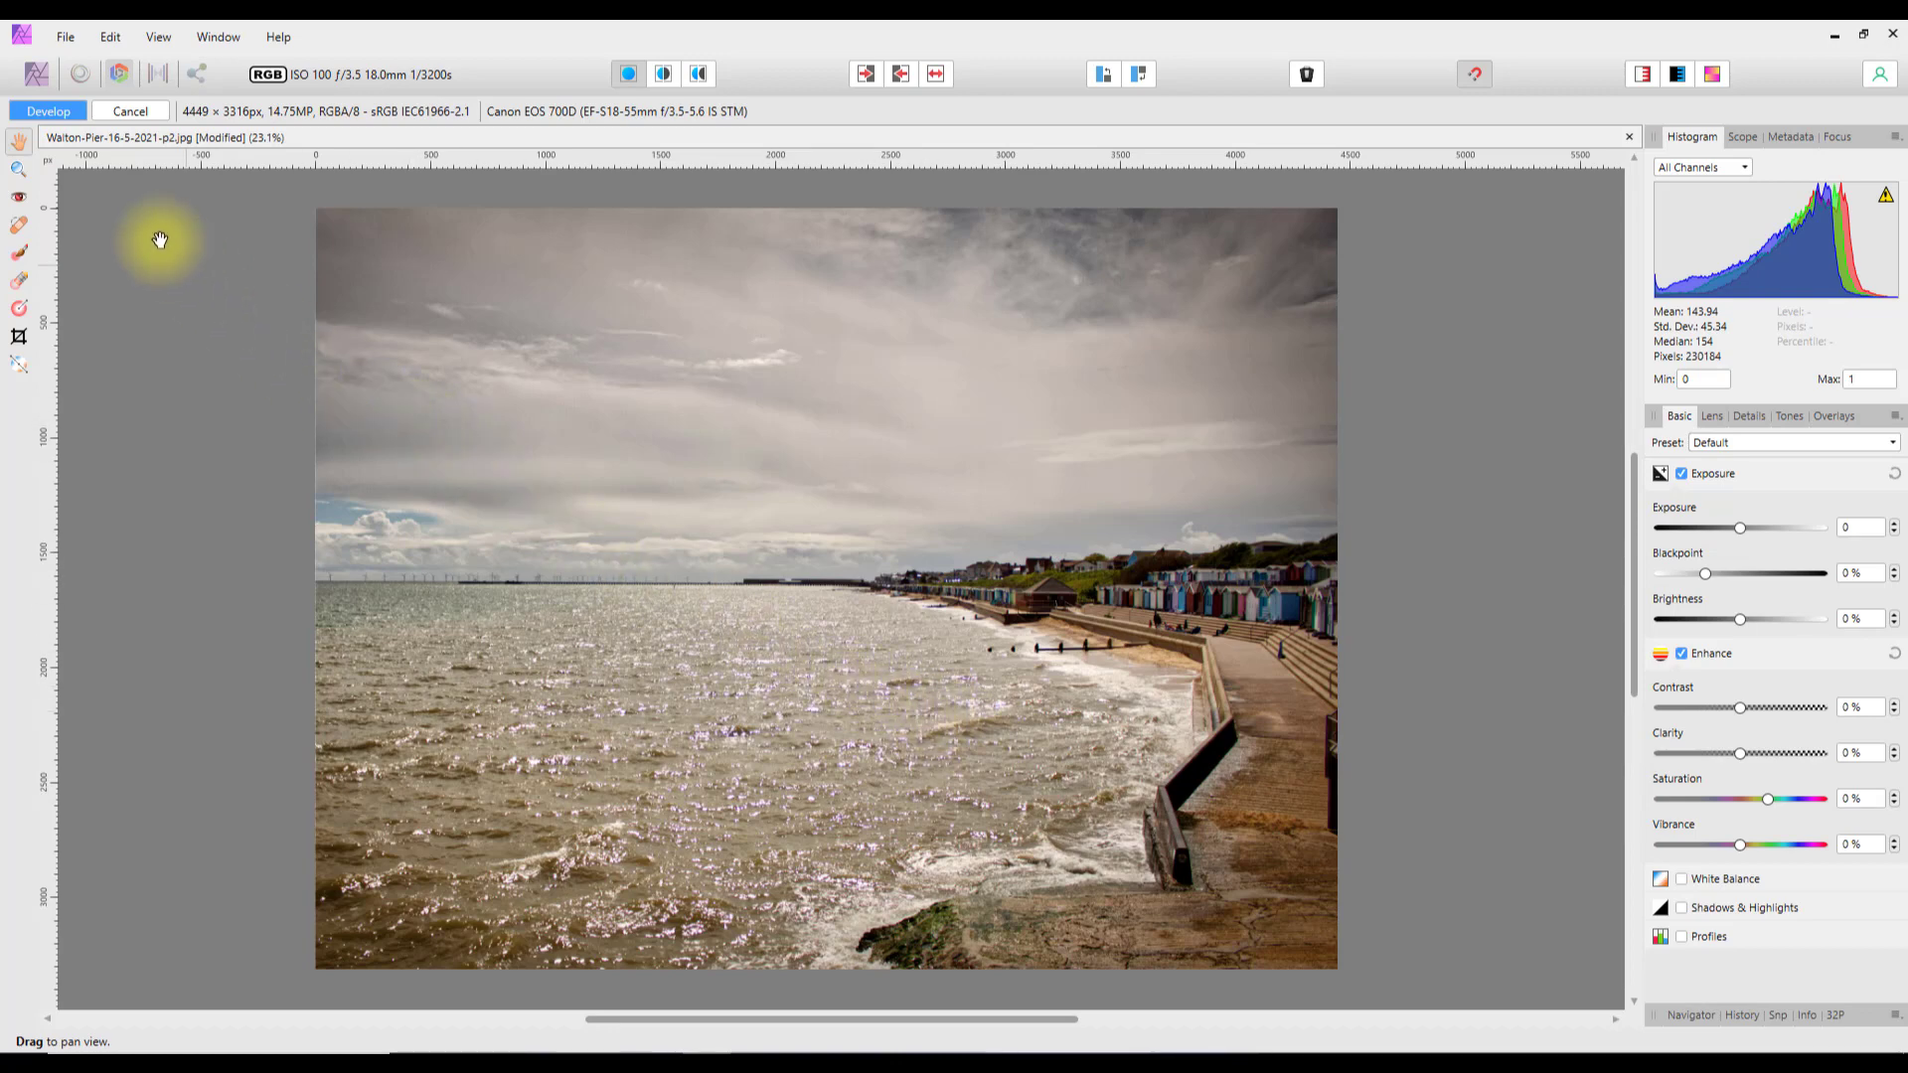
left_click(129, 112)
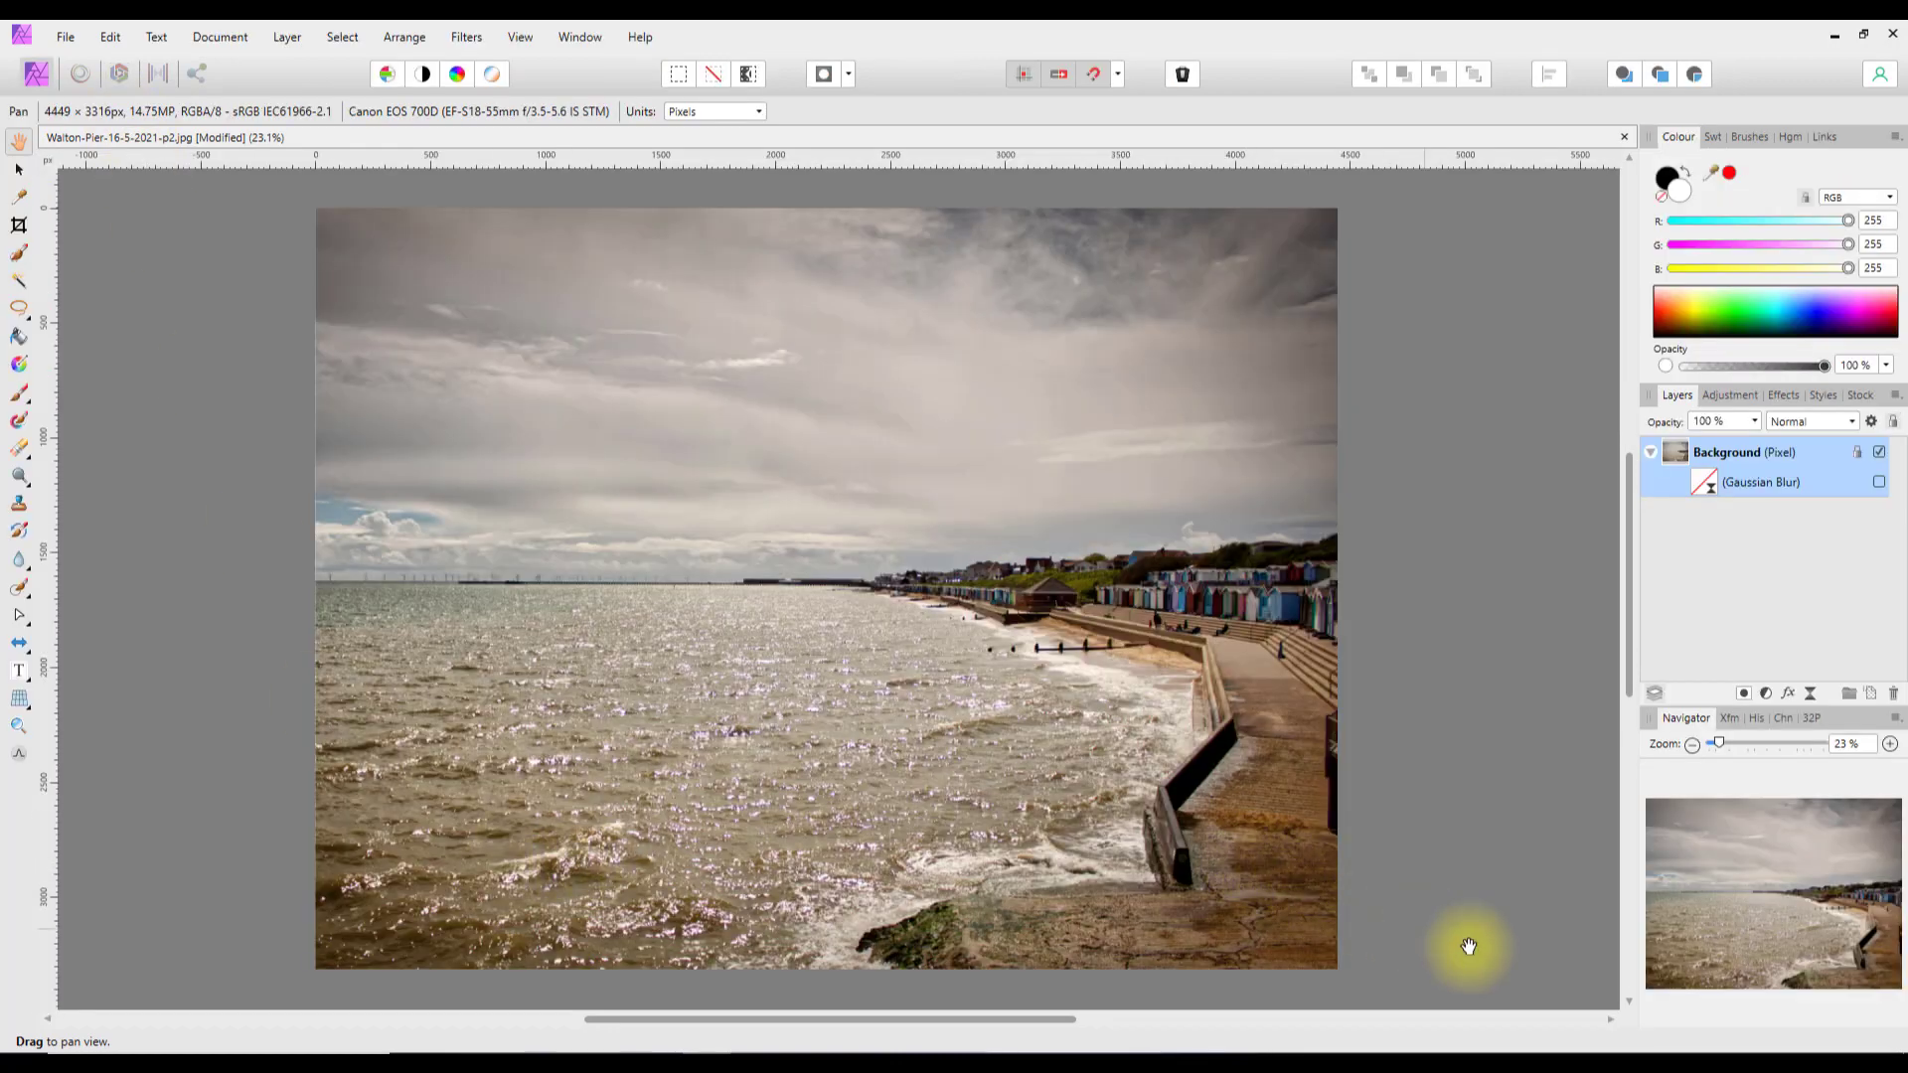